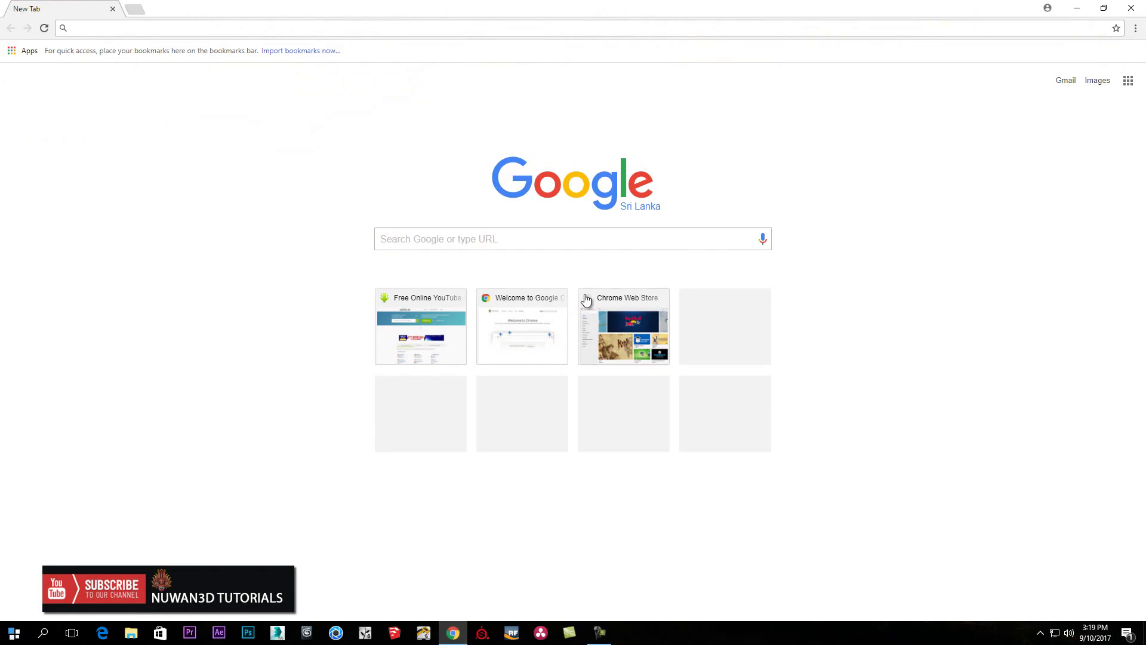
Search Google for DaVinci Resolve and open the Blackmagic Design product page for DaVinci Resolve 14
{"action": "left_click", "coordinate": [471, 239]}
{"action": "right_click", "coordinate": [471, 236]}
{"action": "left_click", "coordinate": [522, 307]}
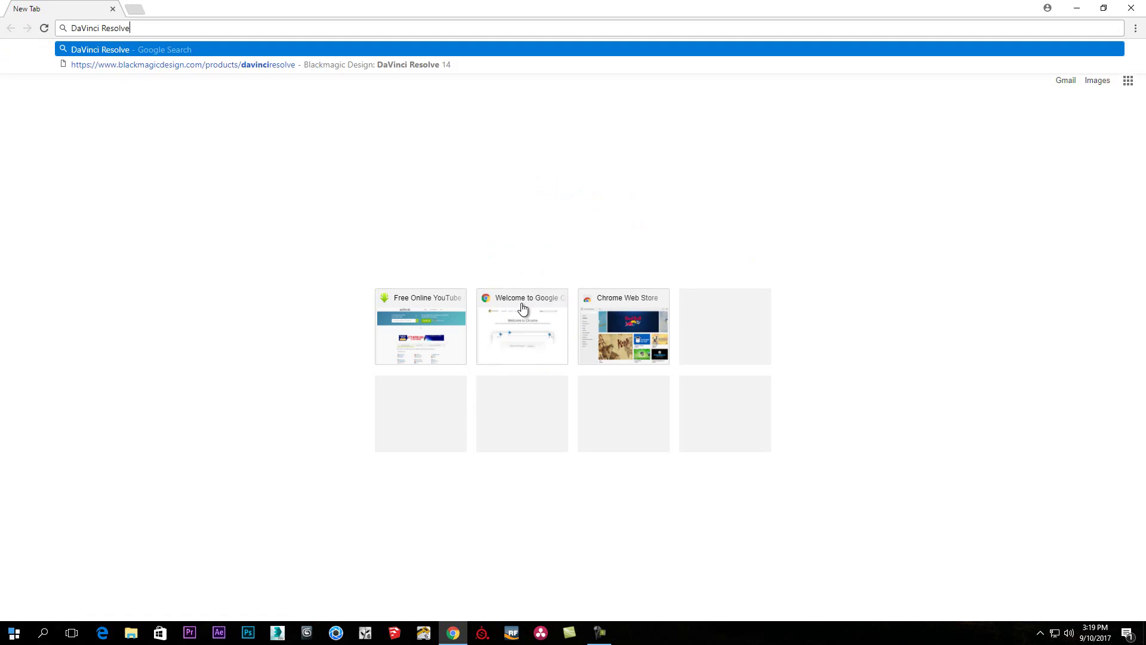
{"action": "left_click", "coordinate": [120, 49]}
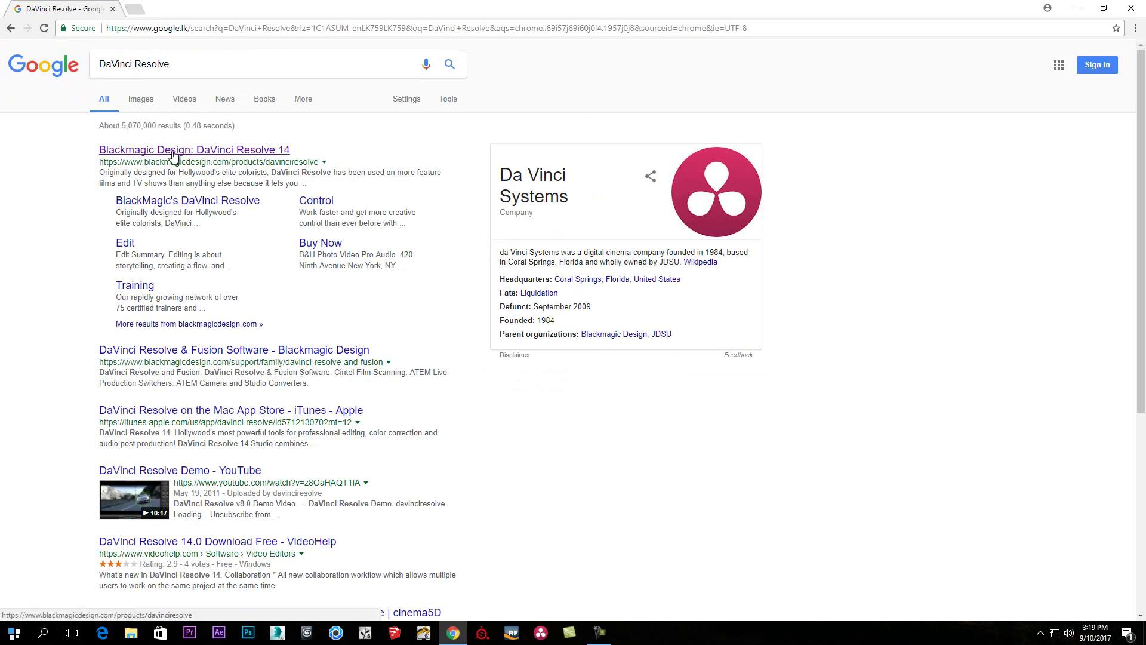
{"action": "left_click", "coordinate": [173, 154]}
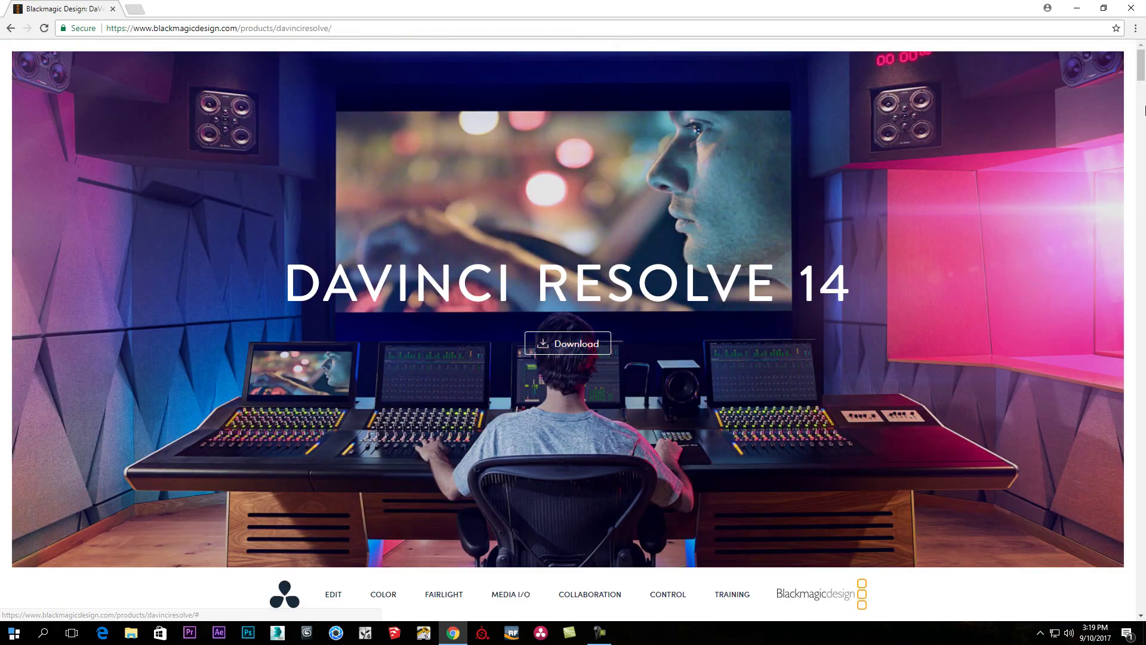
Compare the price and description of DaVinci Resolve 14 and DaVinci Resolve 14 Studio near the end of the product page
{"action": "left_click_drag", "start_coordinate": [1141, 72], "coordinate": [1141, 594]}
{"action": "left_click_drag", "start_coordinate": [610, 283], "coordinate": [582, 283]}
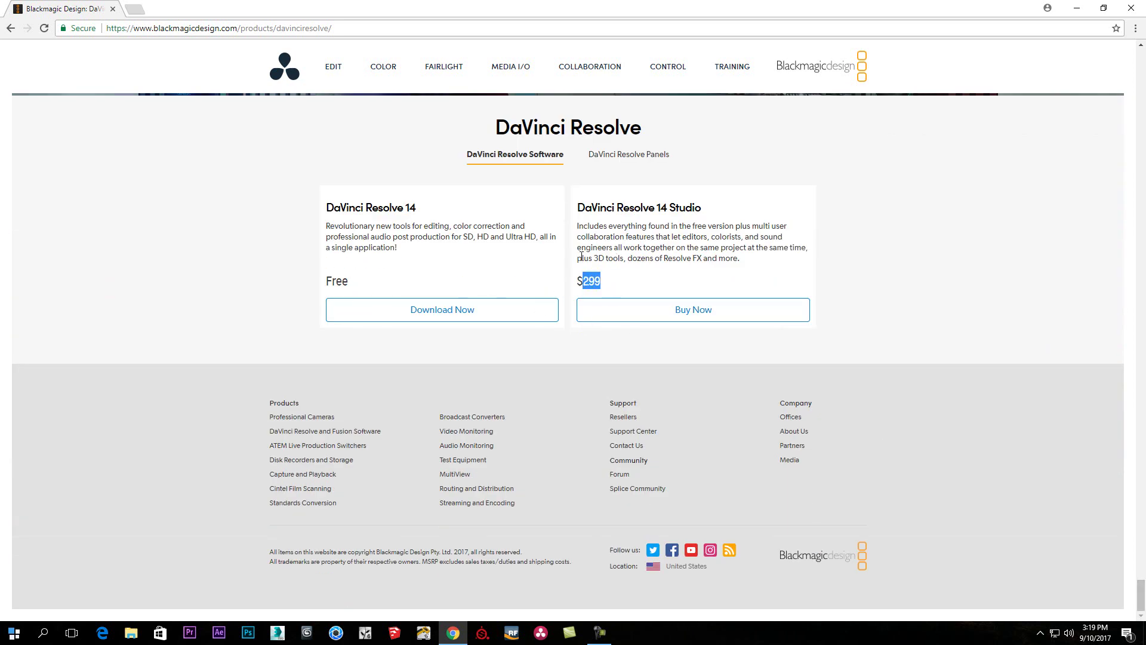
{"action": "left_click_drag", "start_coordinate": [577, 227], "coordinate": [762, 262]}
{"action": "left_click_drag", "start_coordinate": [439, 255], "coordinate": [328, 226]}
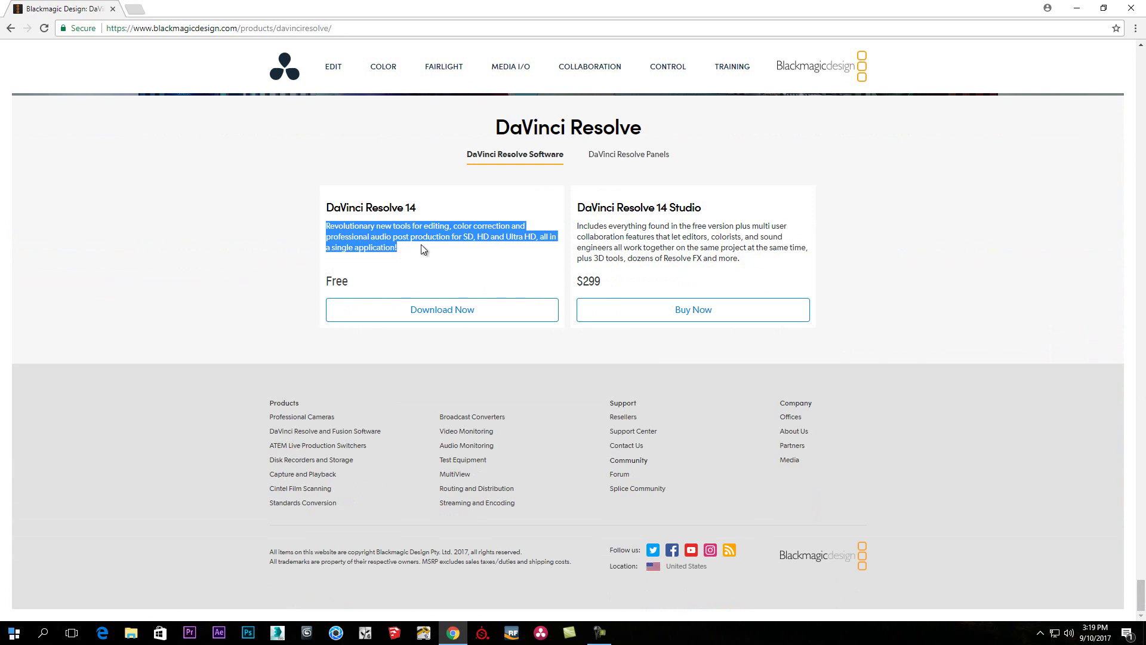
{"action": "left_click", "coordinate": [415, 206]}
{"action": "left_click_drag", "start_coordinate": [416, 206], "coordinate": [404, 206]}
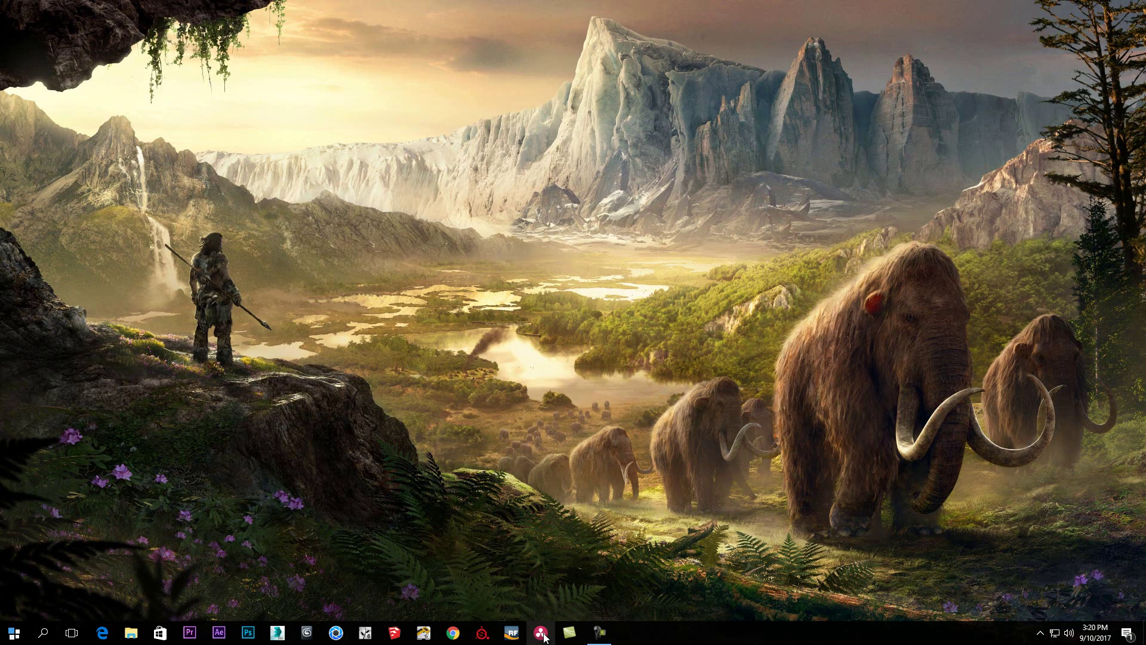
Launch DaVinci Resolve and open the existing Untitled Project from the Project Manager
{"action": "left_click", "coordinate": [540, 632]}
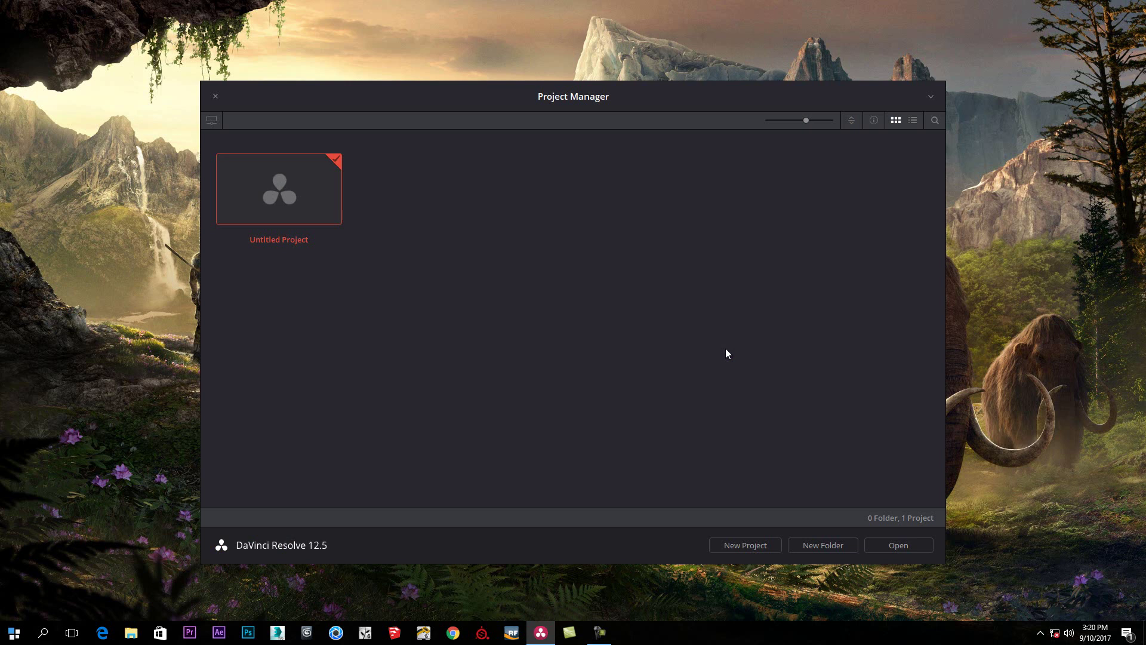
{"action": "left_click", "coordinate": [743, 546]}
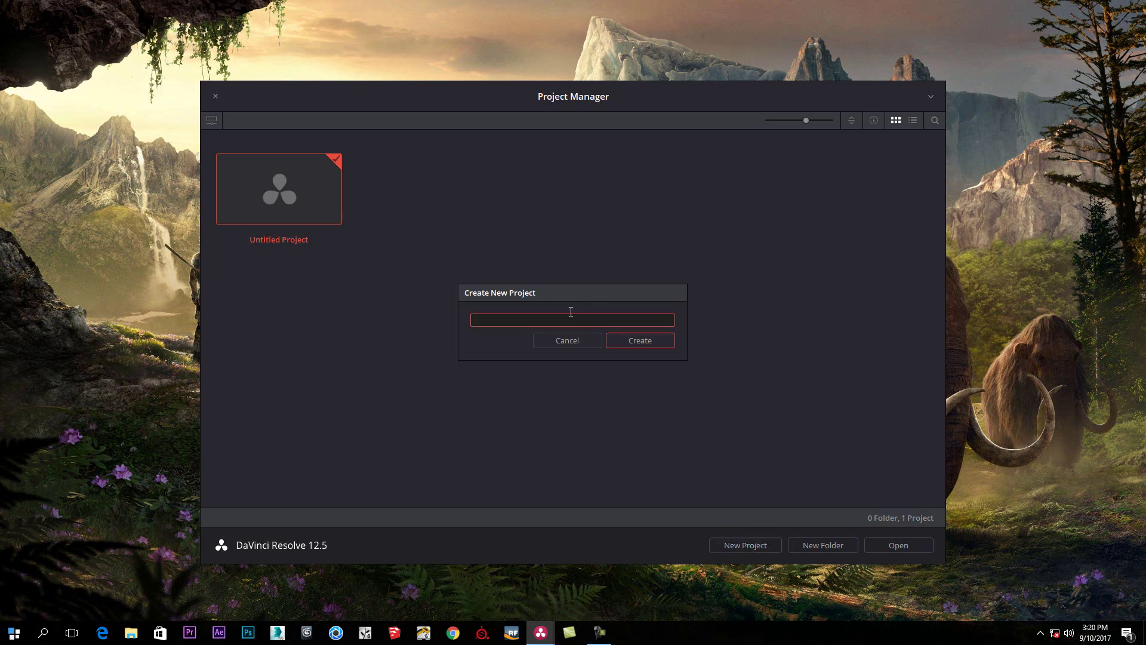
{"action": "left_click", "coordinate": [576, 341]}
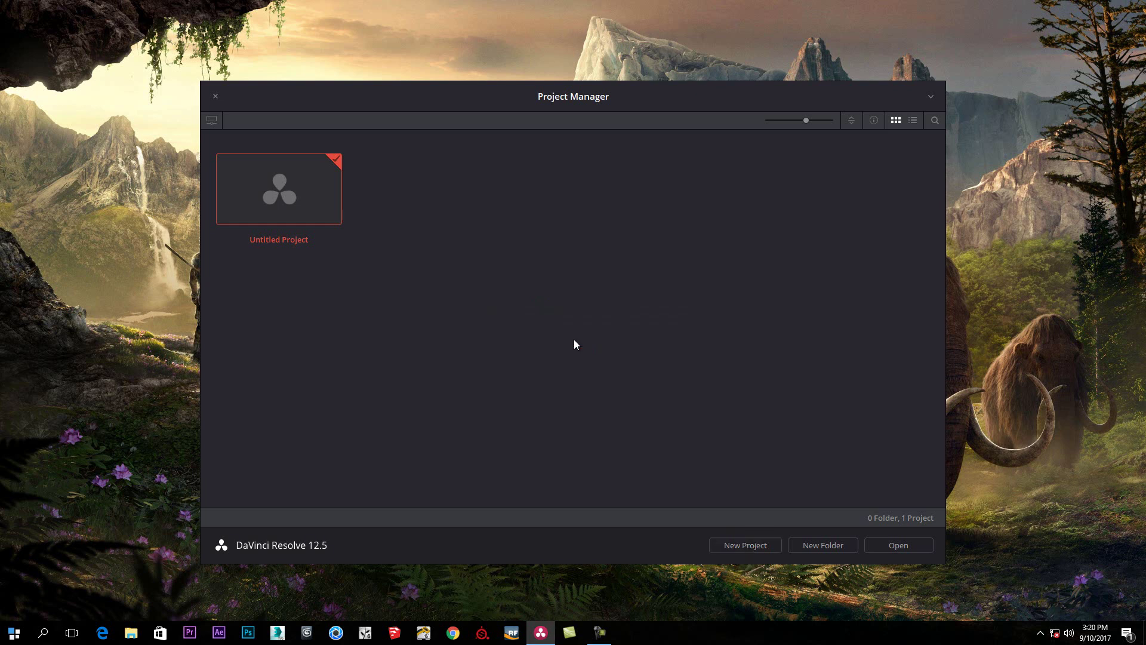
{"action": "double_click", "coordinate": [287, 196]}
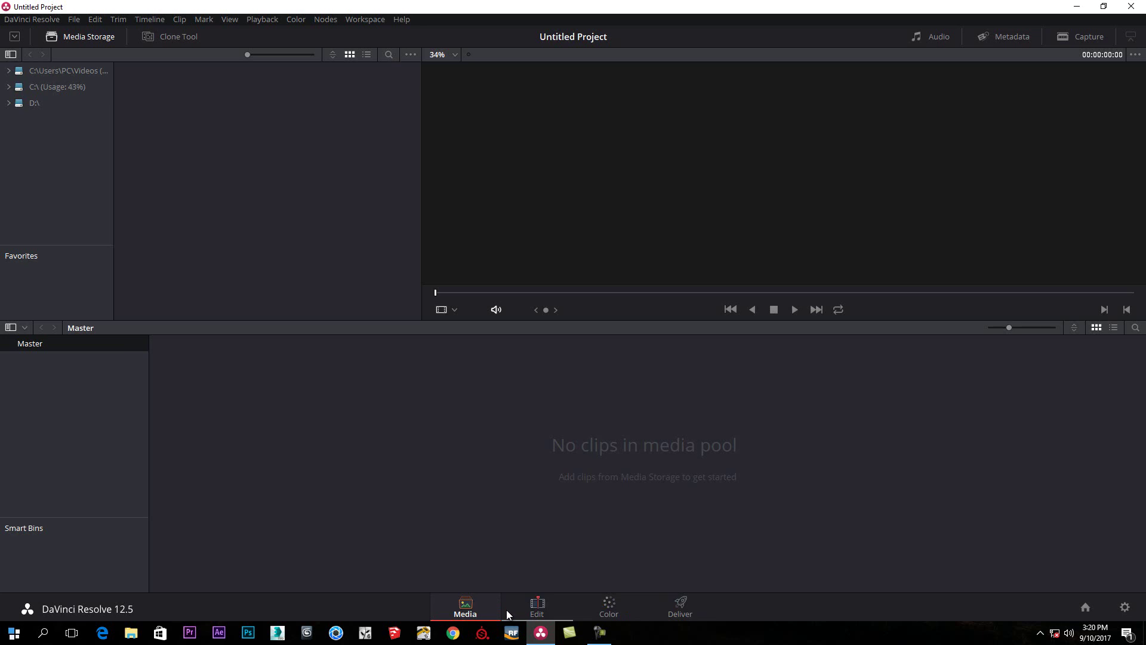
Look over the Edit, Color and Deliver workspaces, including the render format settings, and return to the Media workspace
{"action": "left_click", "coordinate": [538, 609]}
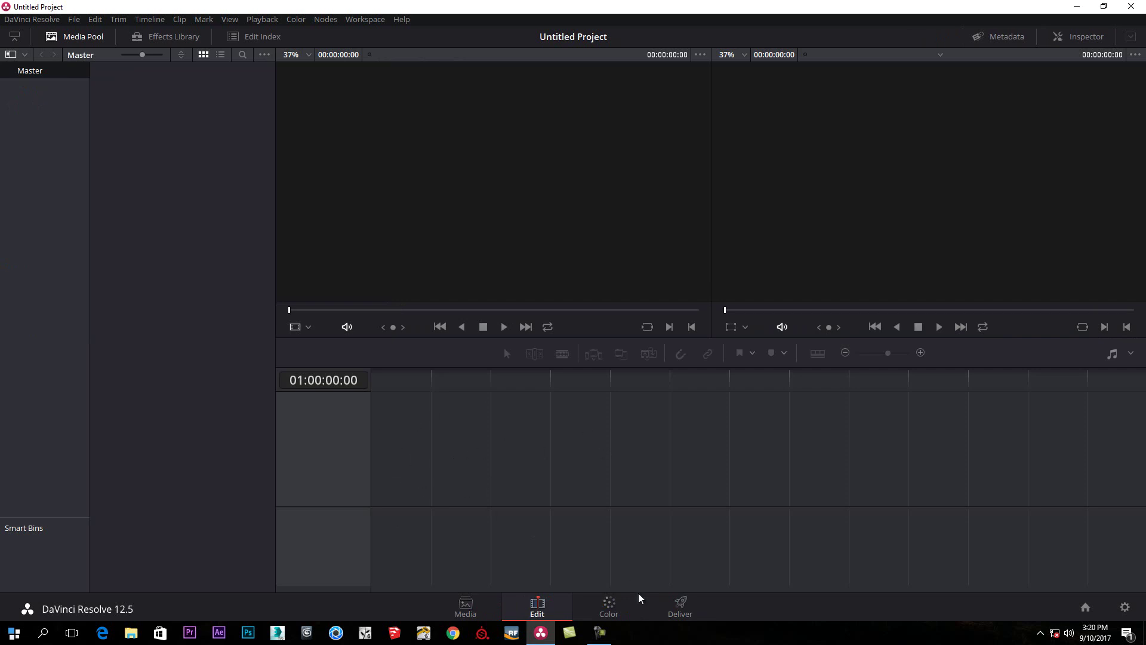
{"action": "left_click", "coordinate": [603, 609]}
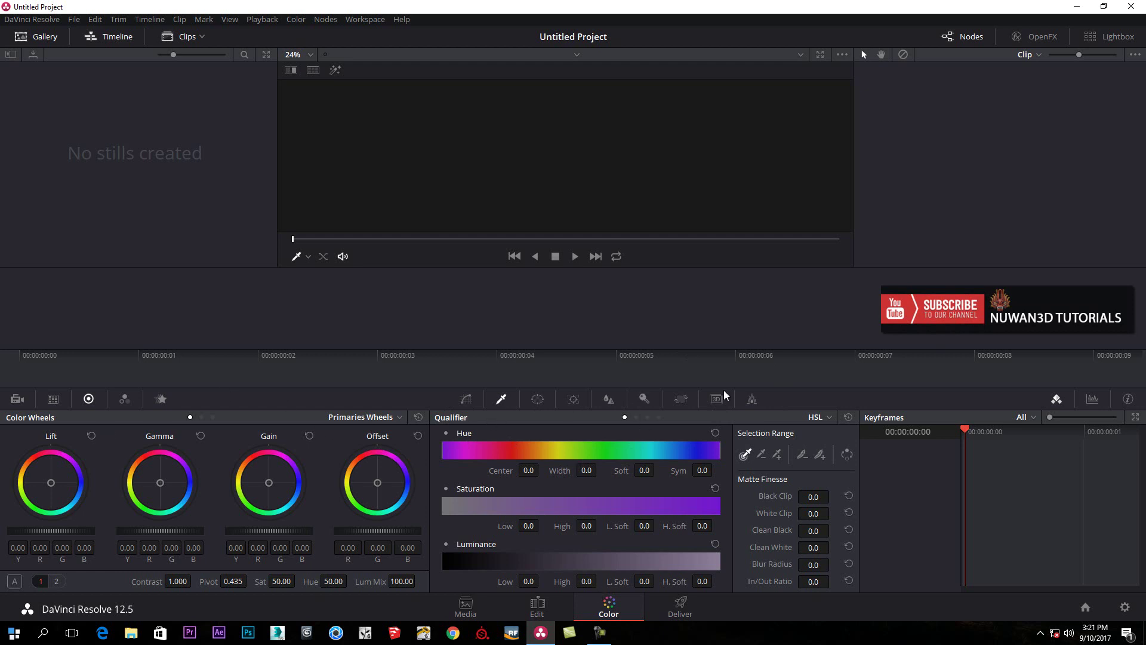
{"action": "left_click", "coordinate": [687, 608]}
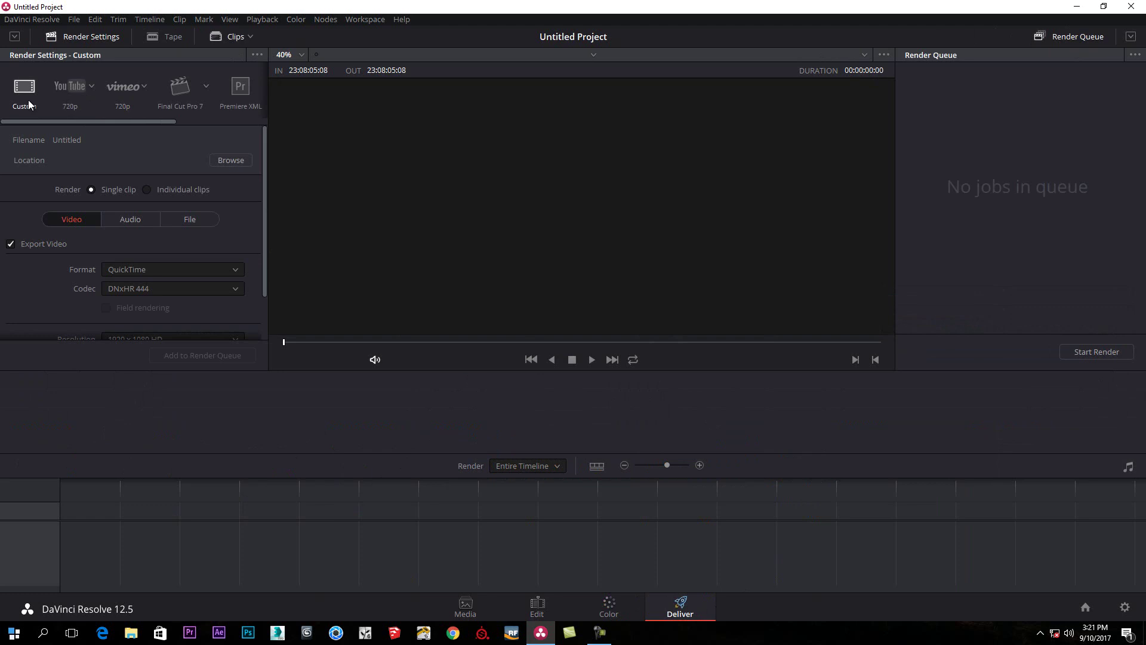
{"action": "left_click", "coordinate": [210, 273]}
{"action": "left_click", "coordinate": [209, 270]}
{"action": "left_click", "coordinate": [466, 604]}
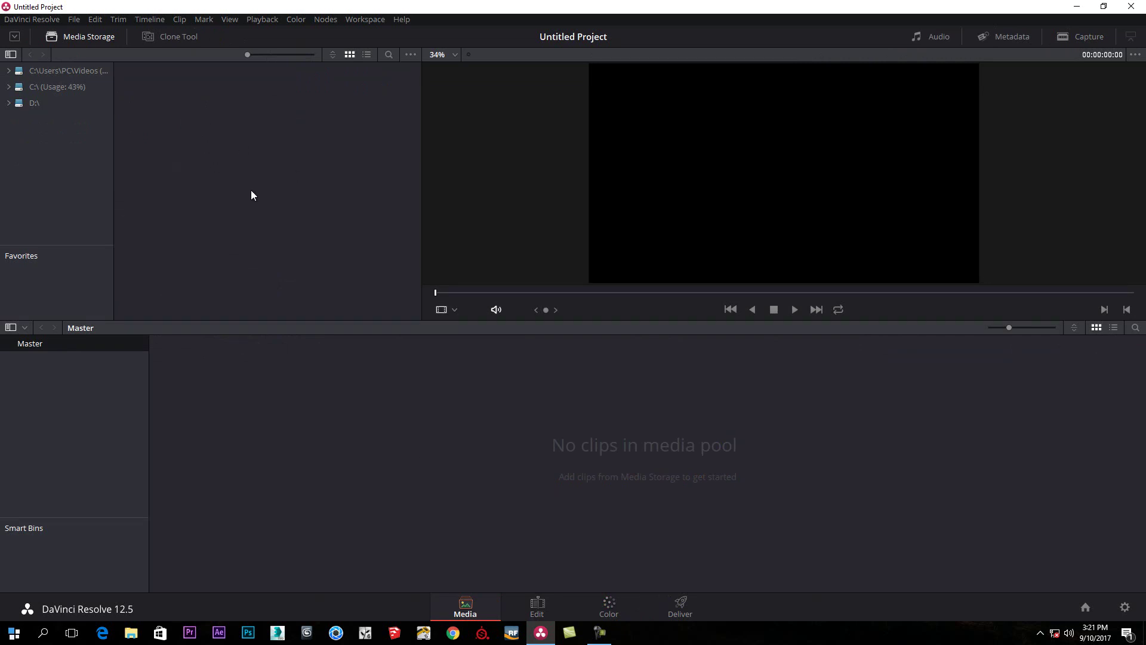
Browse the media storage on drive C to the images folder inside the clips folder
{"action": "left_click", "coordinate": [52, 69]}
{"action": "left_click", "coordinate": [9, 71]}
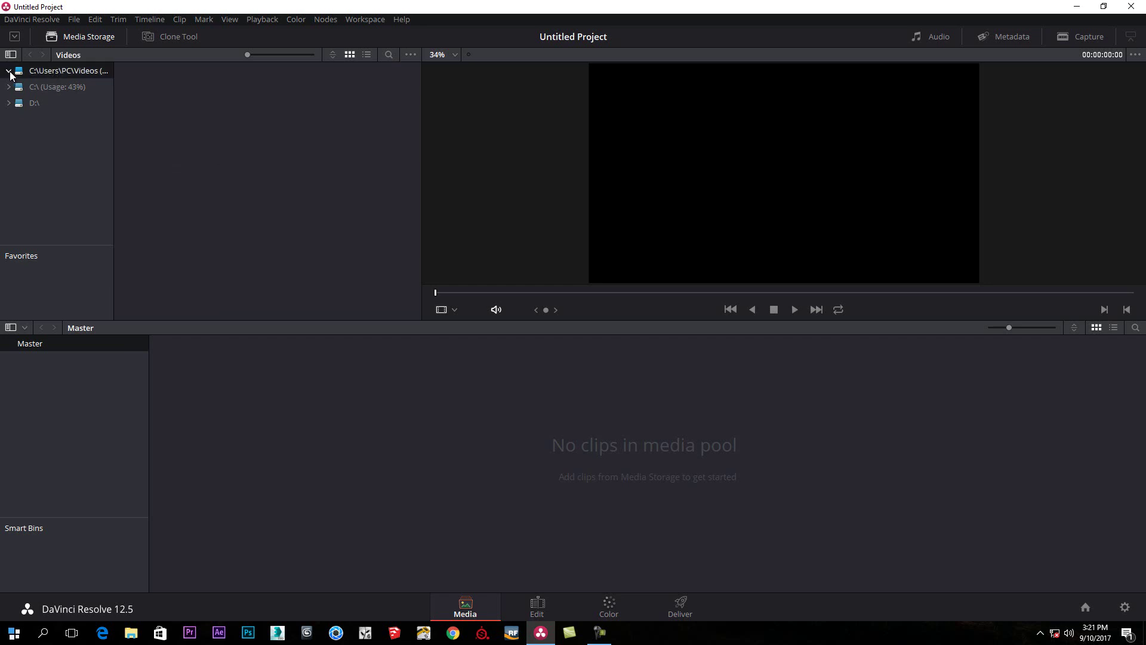
{"action": "left_click", "coordinate": [61, 90]}
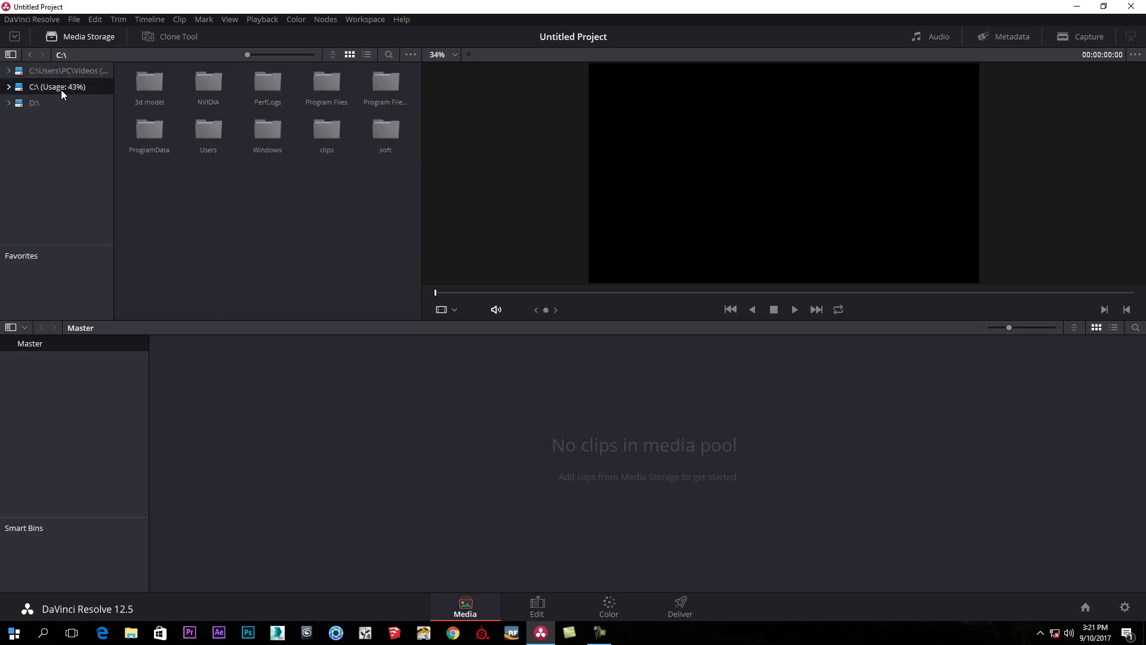
{"action": "double_click", "coordinate": [327, 131]}
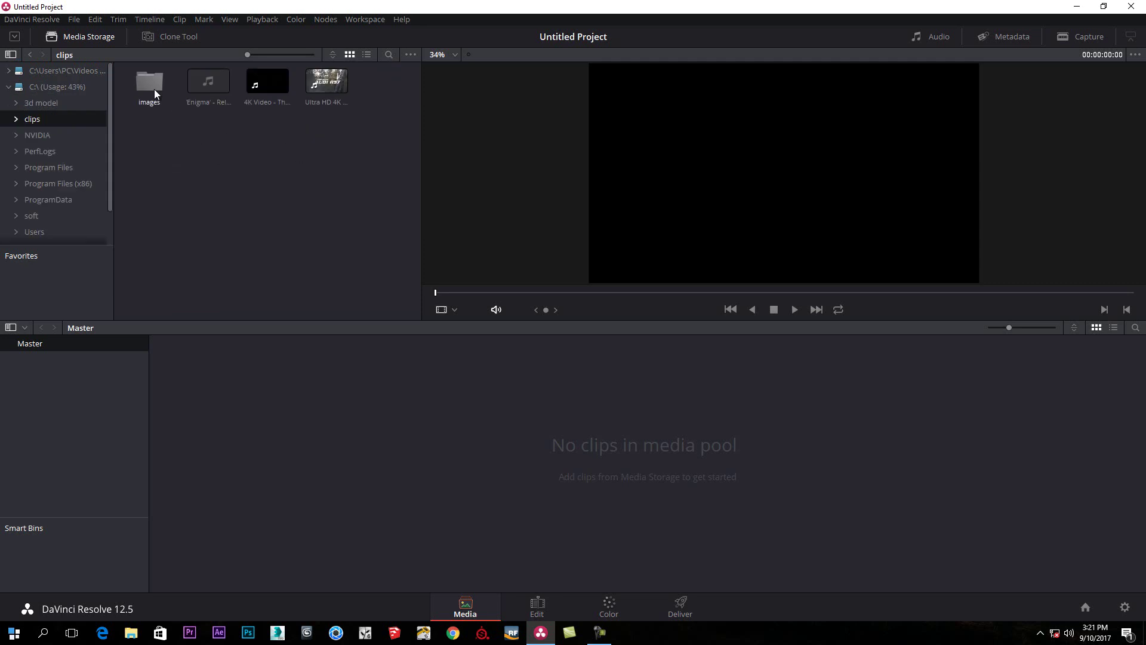
{"action": "double_click", "coordinate": [156, 85]}
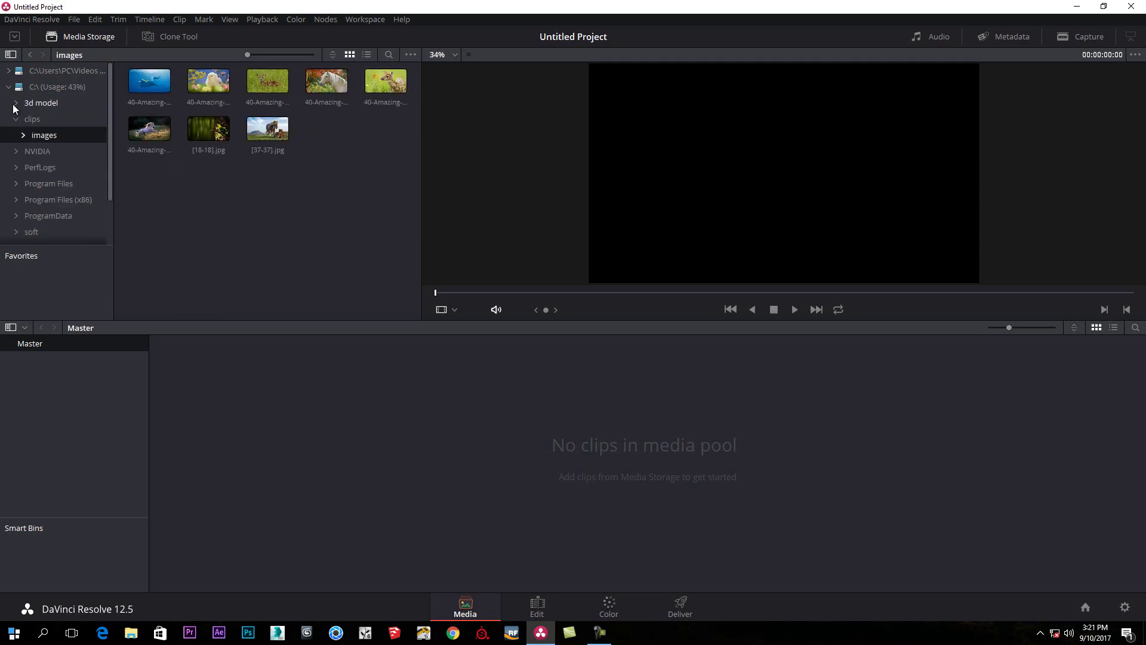
Select all eight pictures in the images folder and add them to the Master bin of the media pool
{"action": "left_click", "coordinate": [150, 83]}
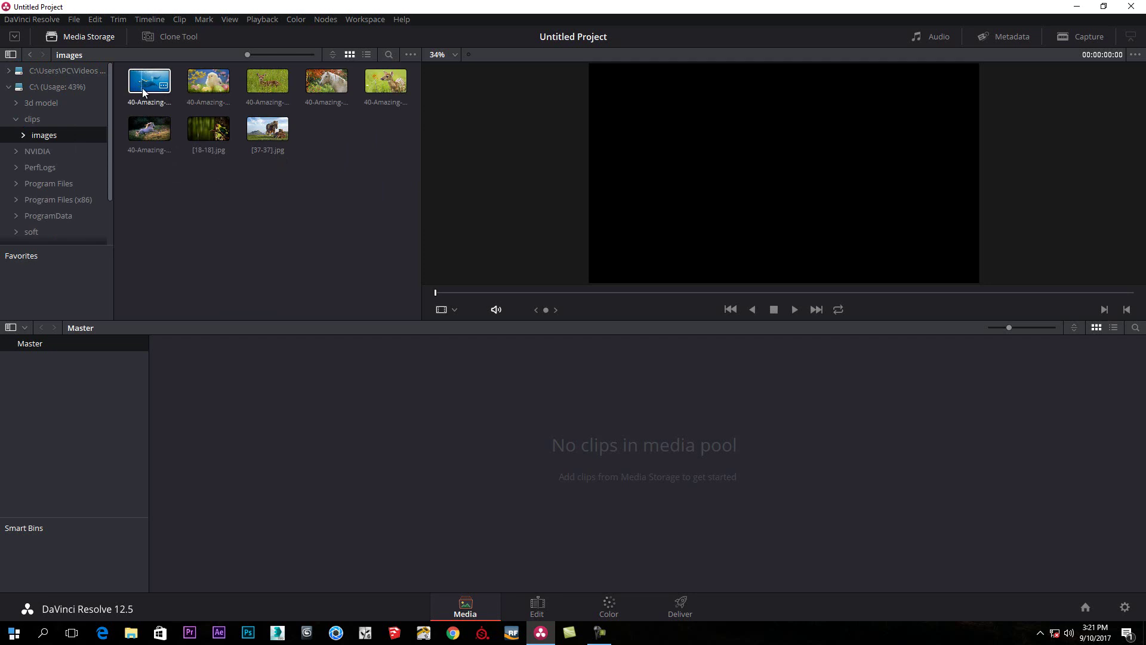
{"action": "left_click", "coordinate": [199, 88], "text": "ctrl"}
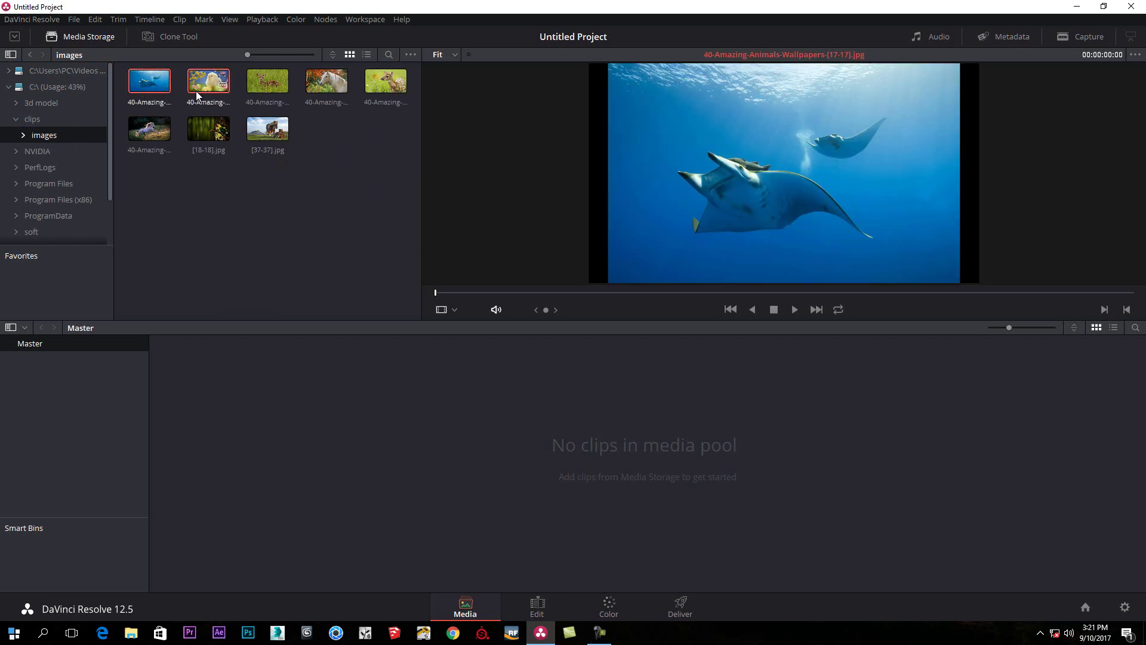
{"action": "left_click", "coordinate": [266, 85], "text": "ctrl"}
{"action": "left_click", "coordinate": [329, 85], "text": "ctrl"}
{"action": "left_click", "coordinate": [385, 81], "text": "ctrl"}
{"action": "left_click", "coordinate": [284, 133], "text": "shift"}
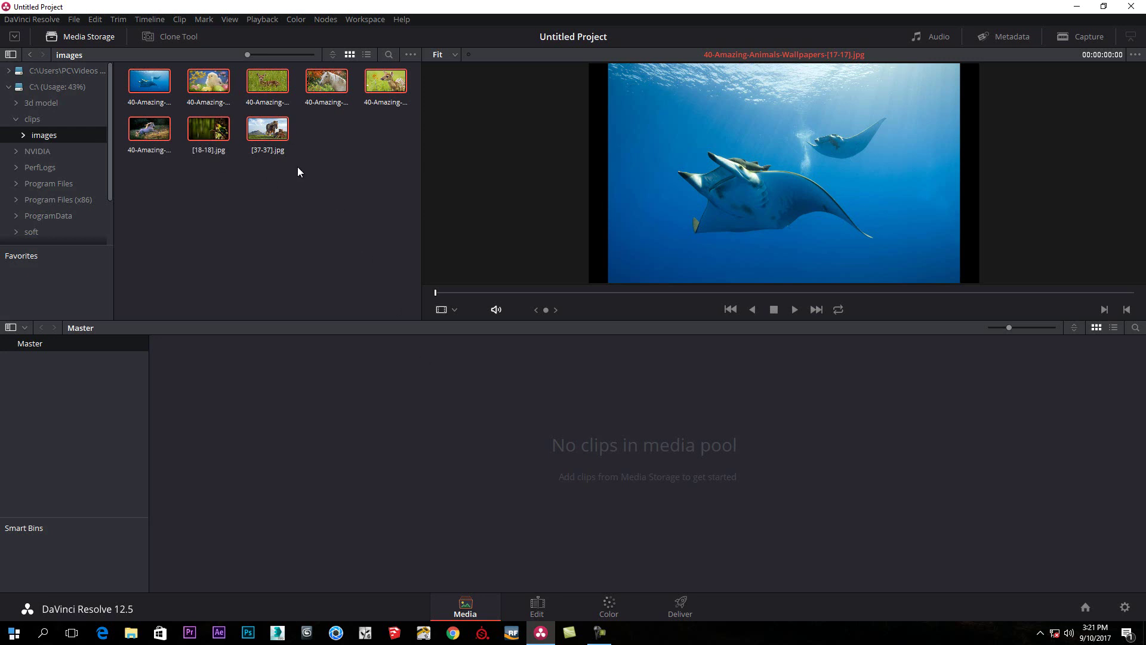
{"action": "left_click_drag", "start_coordinate": [257, 128], "coordinate": [417, 438]}
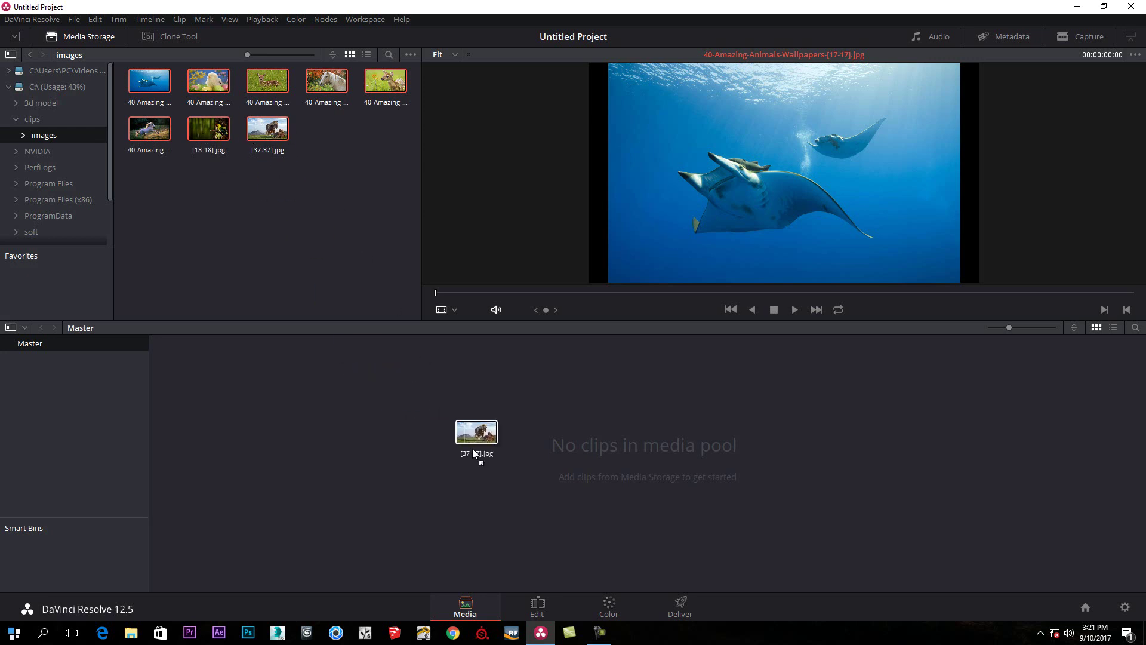
{"action": "left_click_drag", "start_coordinate": [546, 460], "coordinate": [604, 460]}
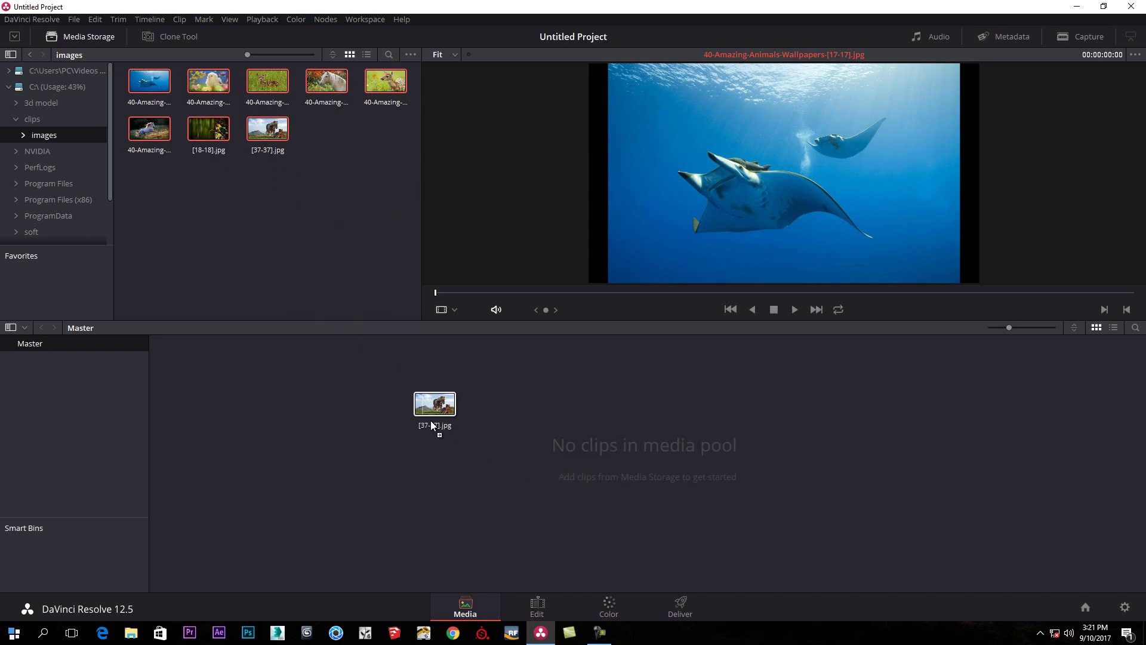
{"action": "left_click_drag", "start_coordinate": [430, 420], "coordinate": [431, 420]}
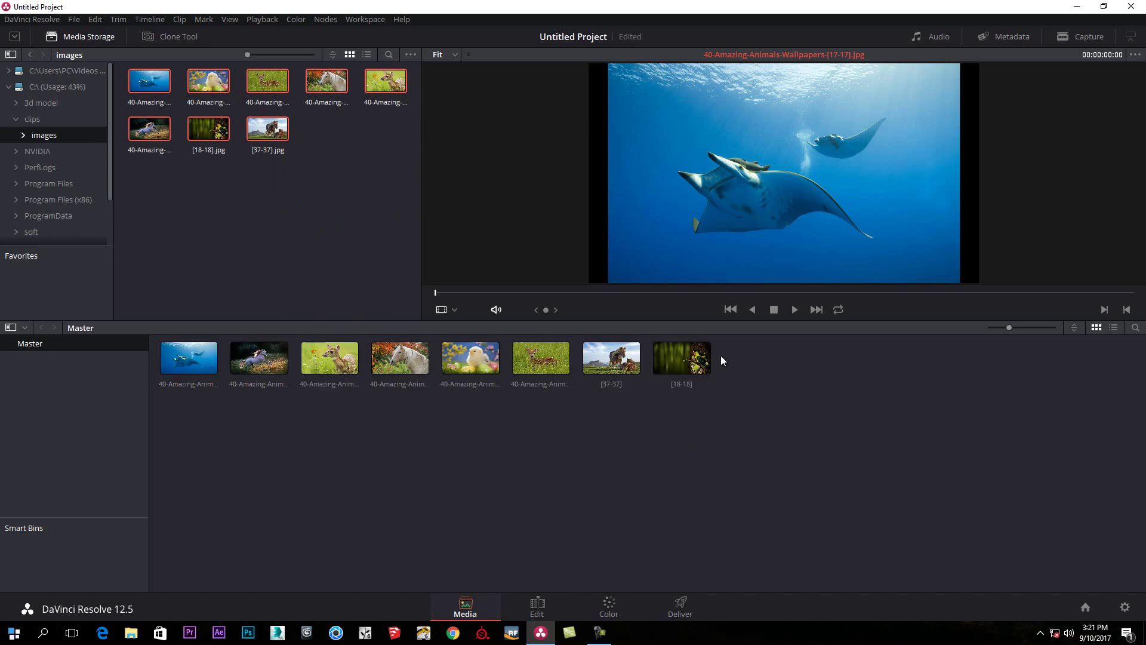
Switch to editing and place all eight pictures from the media pool one after another on a new timeline
{"action": "left_click", "coordinate": [545, 607]}
{"action": "left_click_drag", "start_coordinate": [117, 381], "coordinate": [367, 522]}
{"action": "left_click_drag", "start_coordinate": [429, 376], "coordinate": [367, 388]}
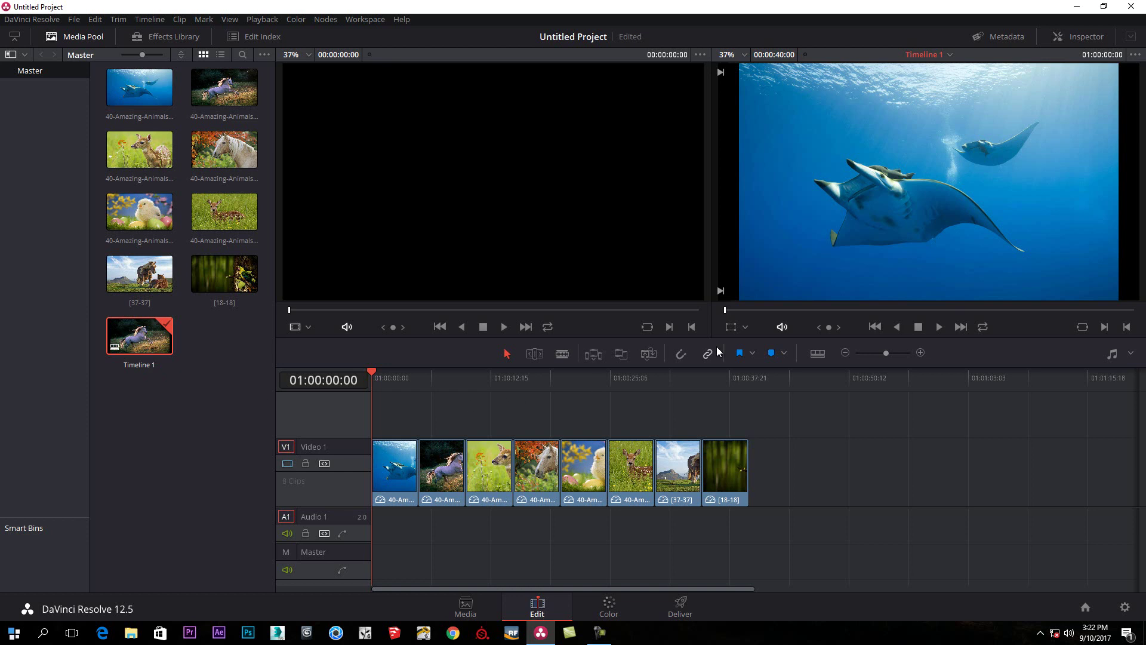
Play the timeline through the first two pictures, stop playback and return the playhead to the start
{"action": "left_click", "coordinate": [939, 326]}
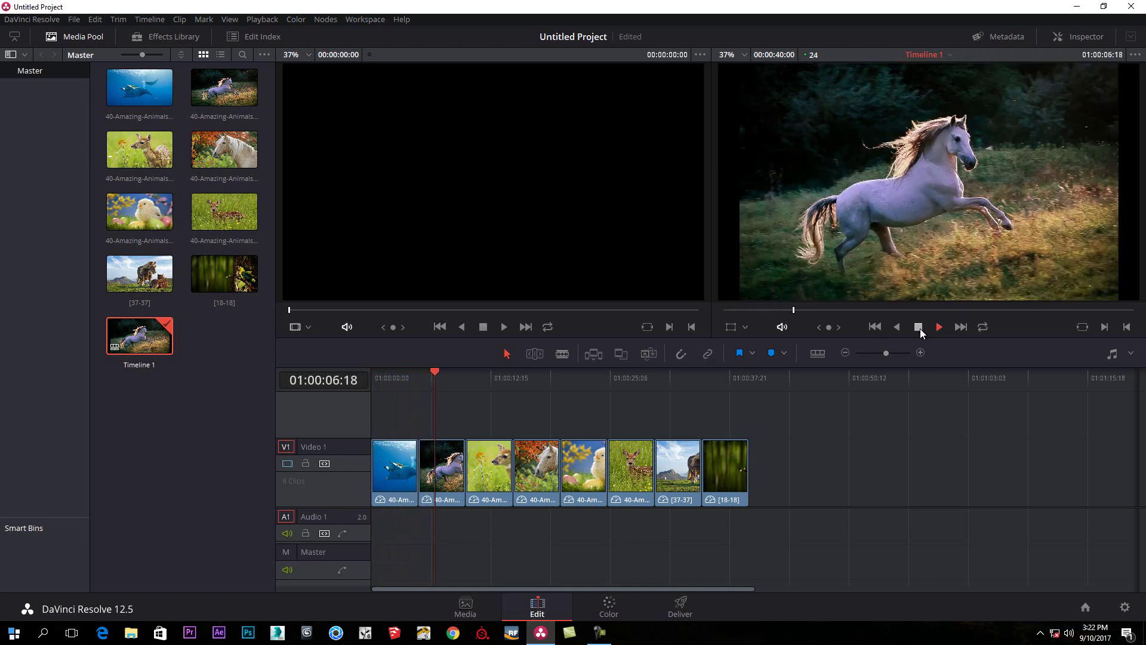
{"action": "left_click", "coordinate": [919, 328]}
{"action": "left_click_drag", "start_coordinate": [447, 371], "coordinate": [370, 383]}
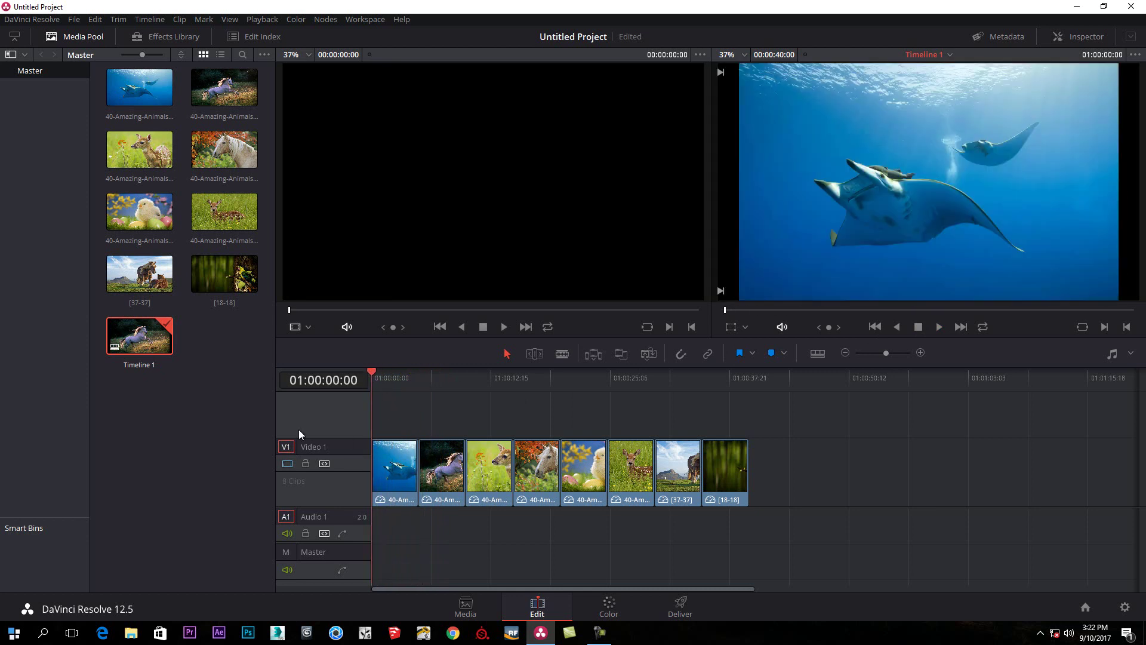
{"action": "left_click", "coordinate": [185, 490]}
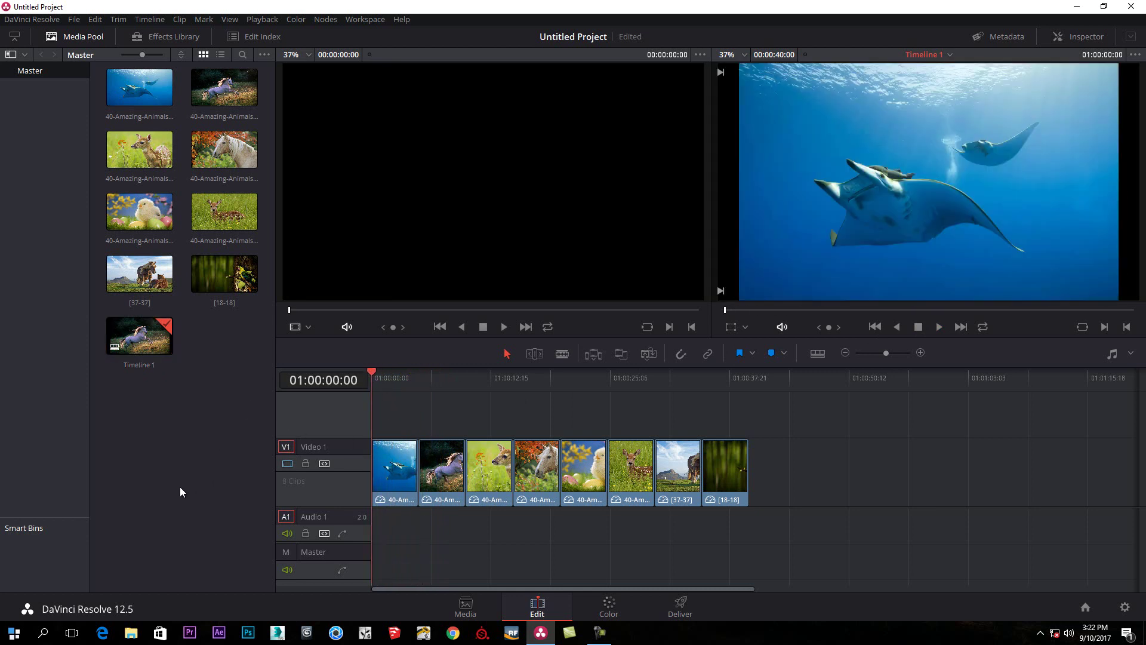
Show the effects library and apply the Heart video transition between the manta ray and running horse clips
{"action": "left_click", "coordinate": [181, 41]}
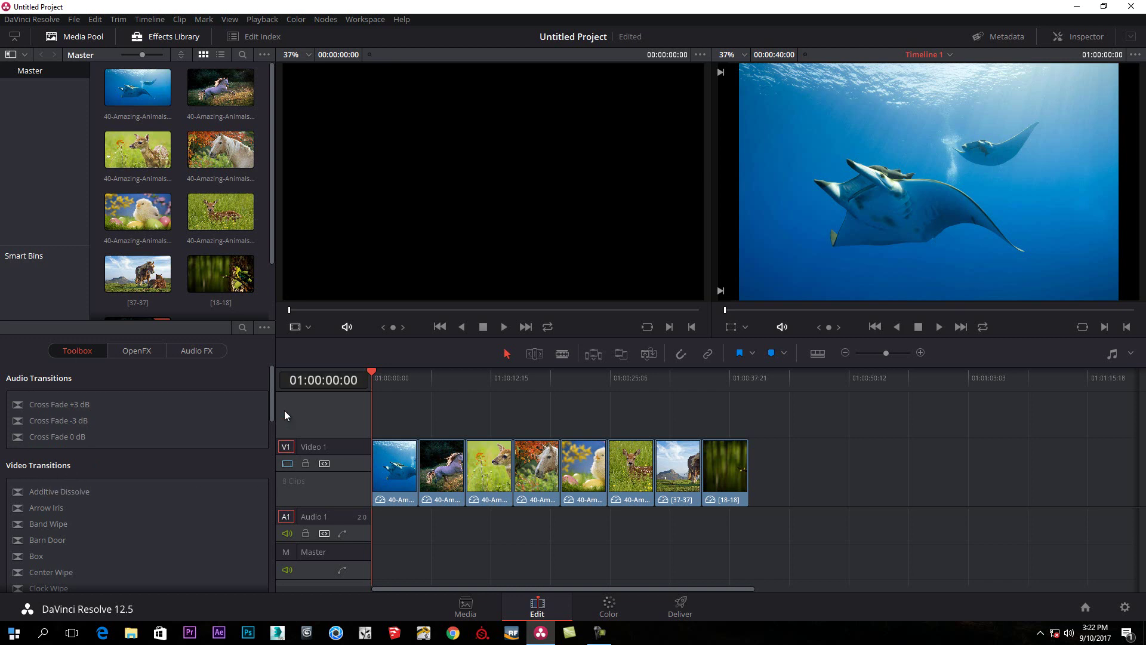
{"action": "left_click_drag", "start_coordinate": [274, 406], "coordinate": [288, 467]}
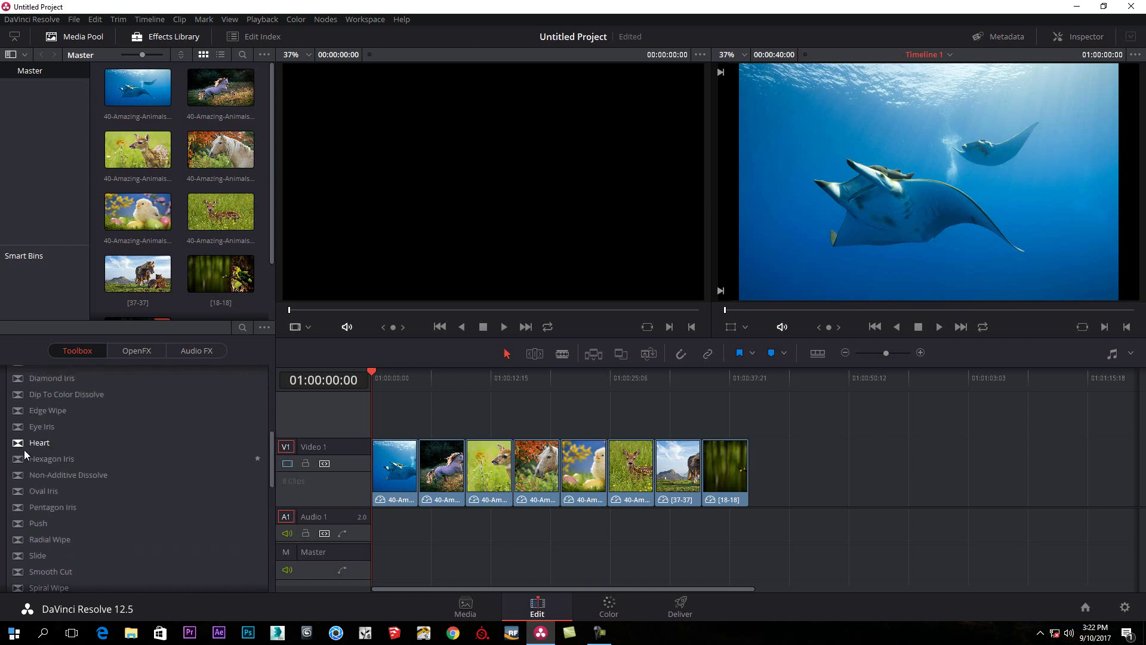
{"action": "left_click_drag", "start_coordinate": [24, 449], "coordinate": [418, 456]}
Preview the Heart transition by playing the timeline from about 01:00:04:01 into the second clip
{"action": "left_click", "coordinate": [410, 385]}
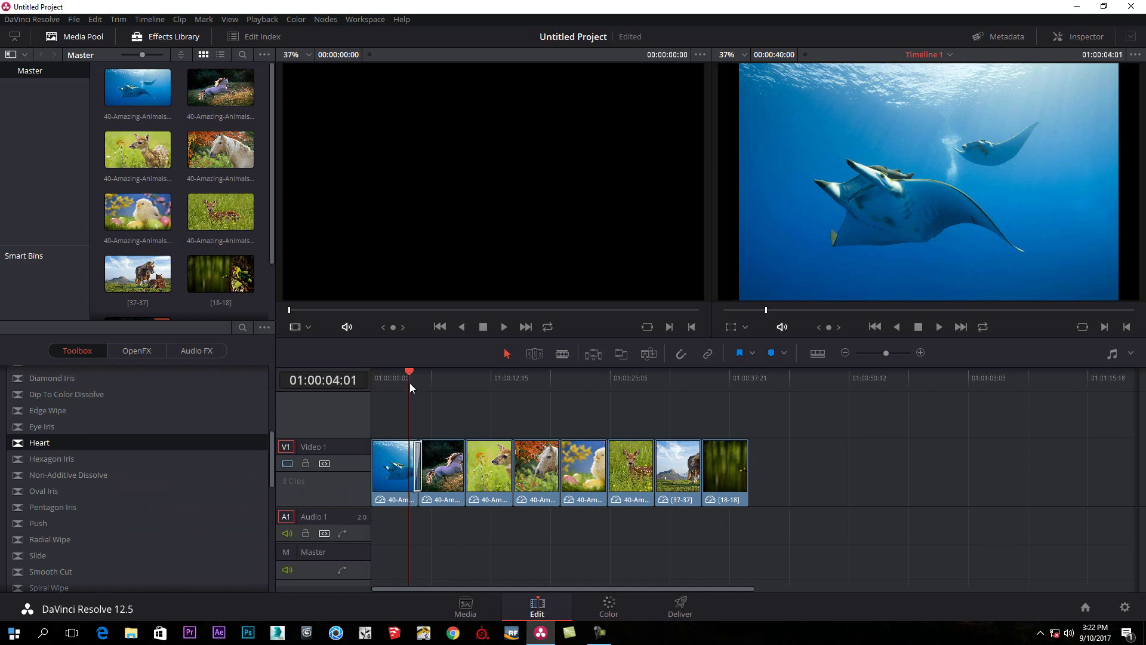
{"action": "left_click", "coordinate": [938, 328]}
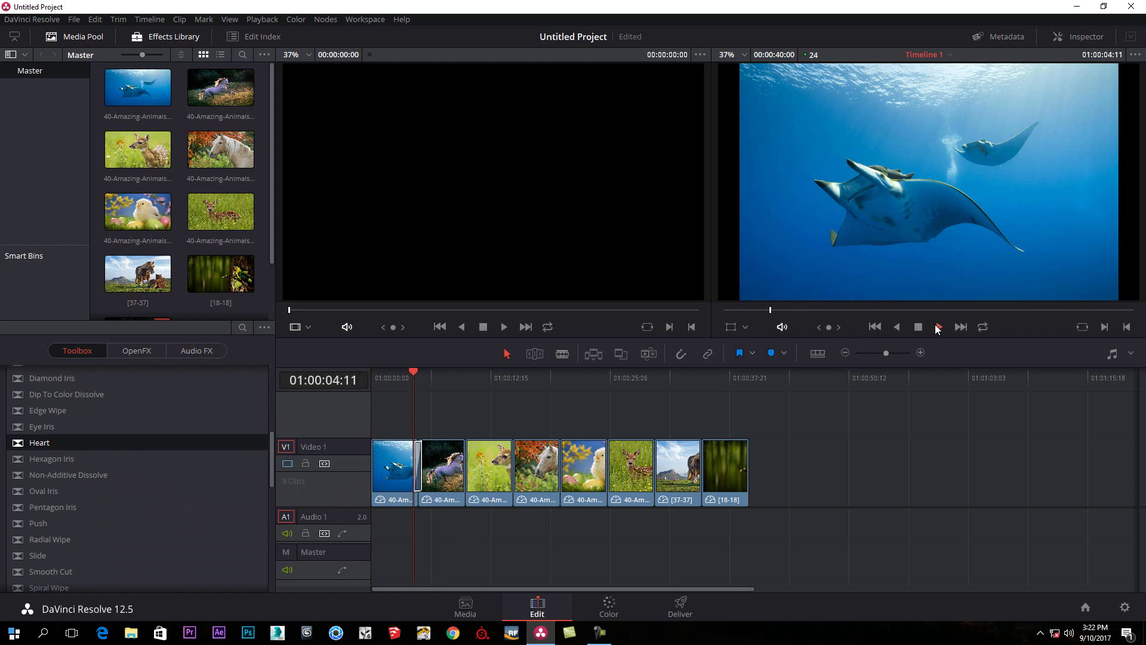
{"action": "left_click", "coordinate": [918, 328]}
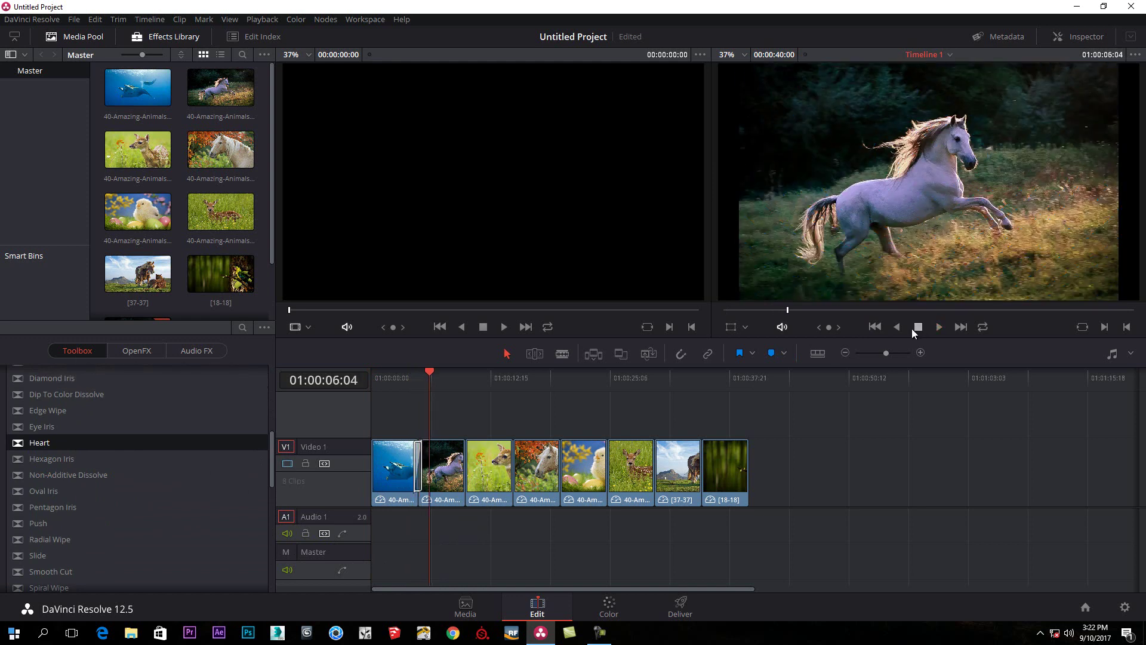
Apply the Triangle Right video transition between the running horse clip and the fawn clip
{"action": "scroll", "coordinate": [73, 403], "scroll_direction": "up", "scroll_amount": 5}
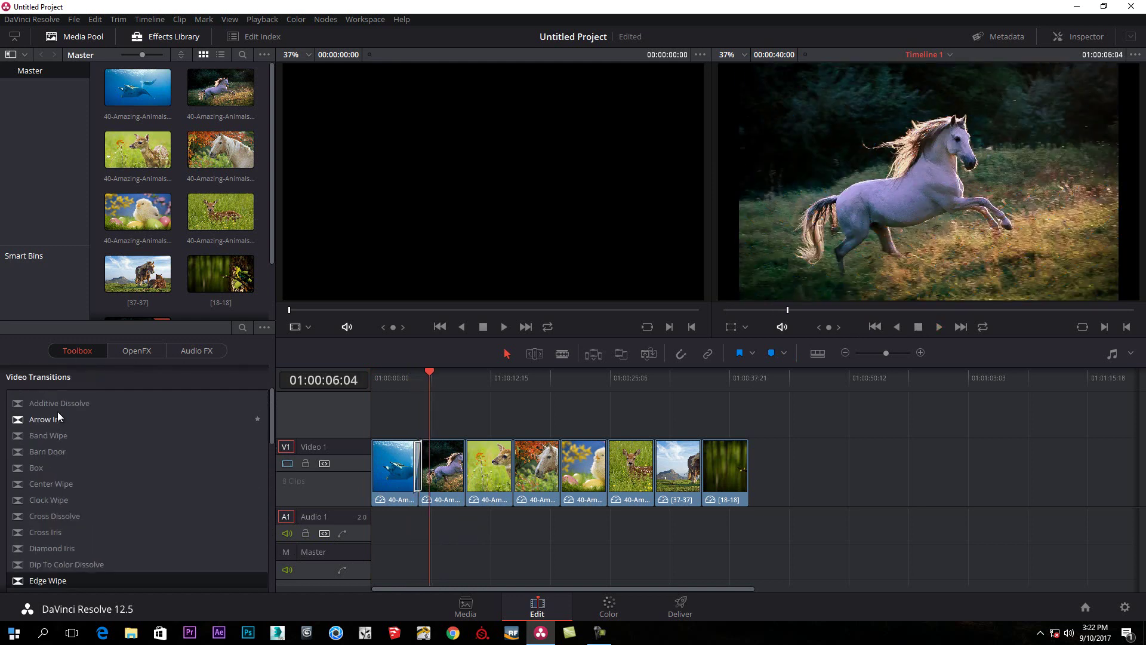
{"action": "scroll", "coordinate": [33, 442], "scroll_direction": "down", "scroll_amount": 10}
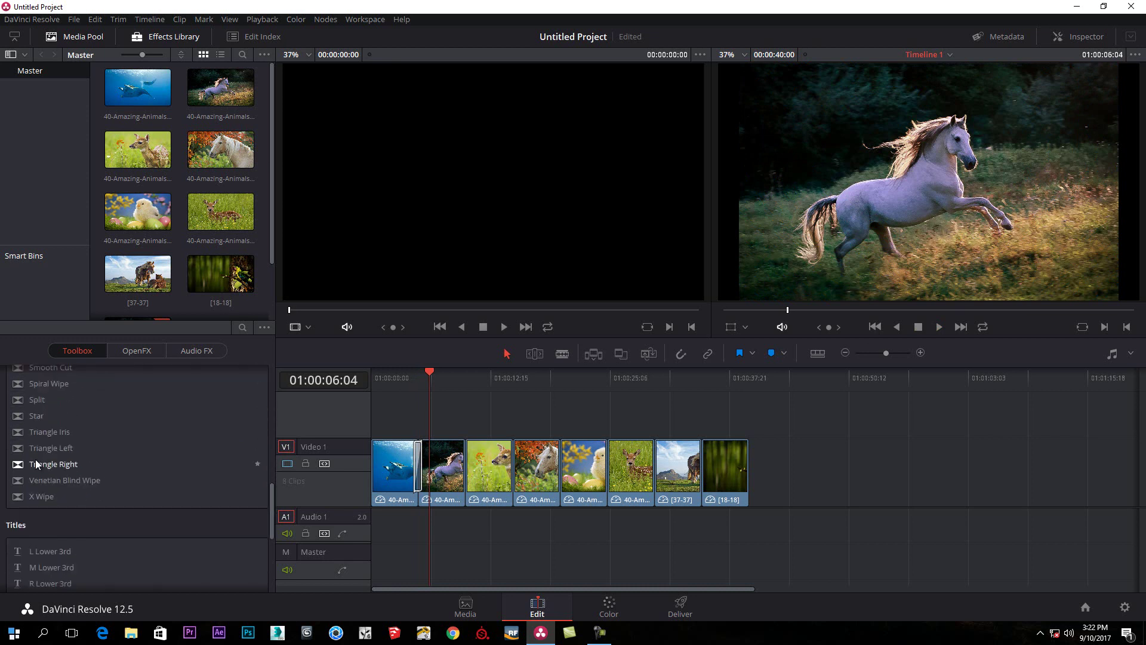
{"action": "left_click_drag", "start_coordinate": [47, 464], "coordinate": [466, 484]}
Preview the Triangle Right transition by playing the timeline from about 01:00:09:03 into the third clip, and stop playback
{"action": "left_click", "coordinate": [455, 378]}
{"action": "left_click_drag", "start_coordinate": [456, 380], "coordinate": [458, 377]}
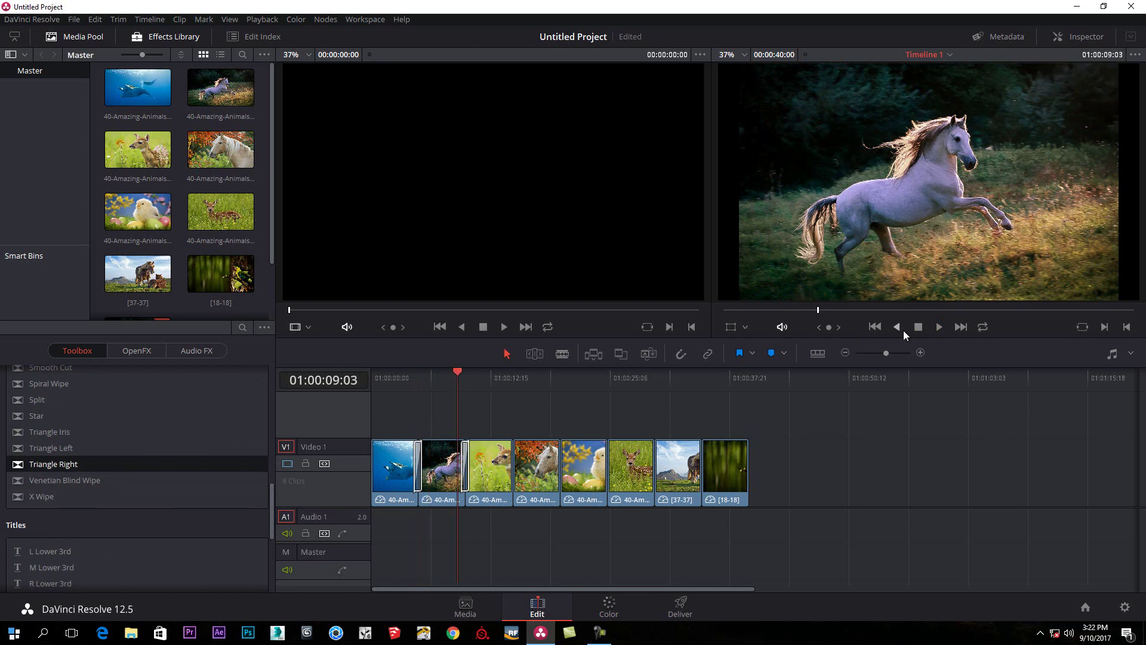
{"action": "left_click", "coordinate": [939, 327]}
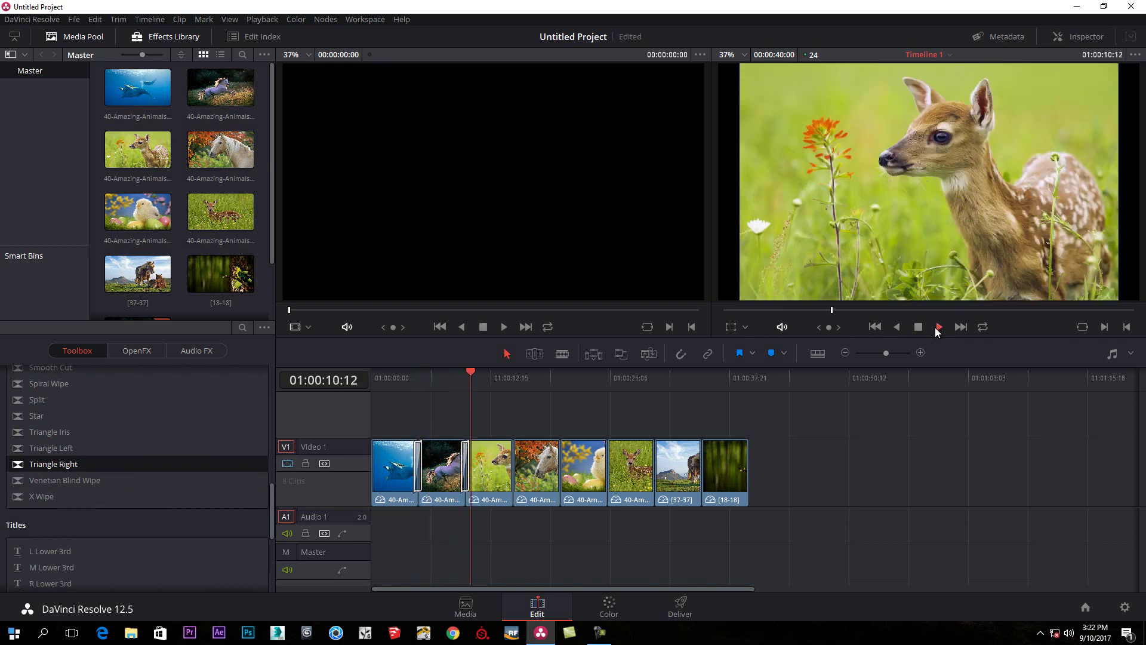
{"action": "left_click", "coordinate": [922, 326]}
Examine the OpenFX and Audio FX categories of the effects library, and the toolbox's audio and video transitions
{"action": "left_click", "coordinate": [87, 449]}
{"action": "scroll", "coordinate": [88, 448], "scroll_direction": "up", "scroll_amount": 1}
{"action": "left_click", "coordinate": [131, 350]}
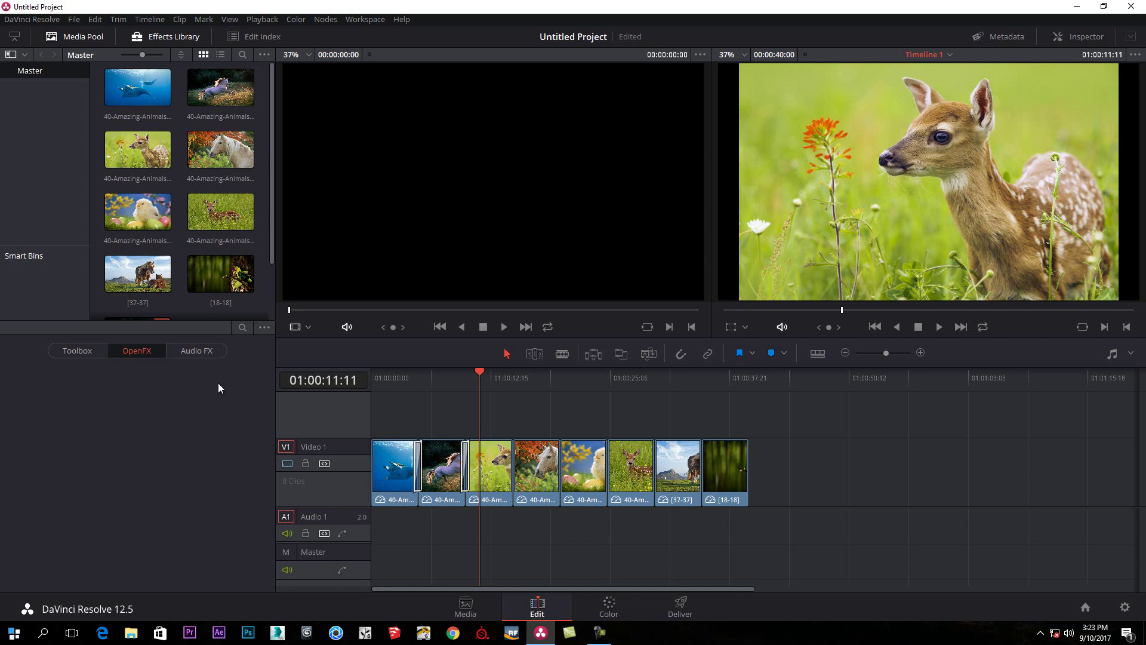
{"action": "left_click", "coordinate": [199, 352]}
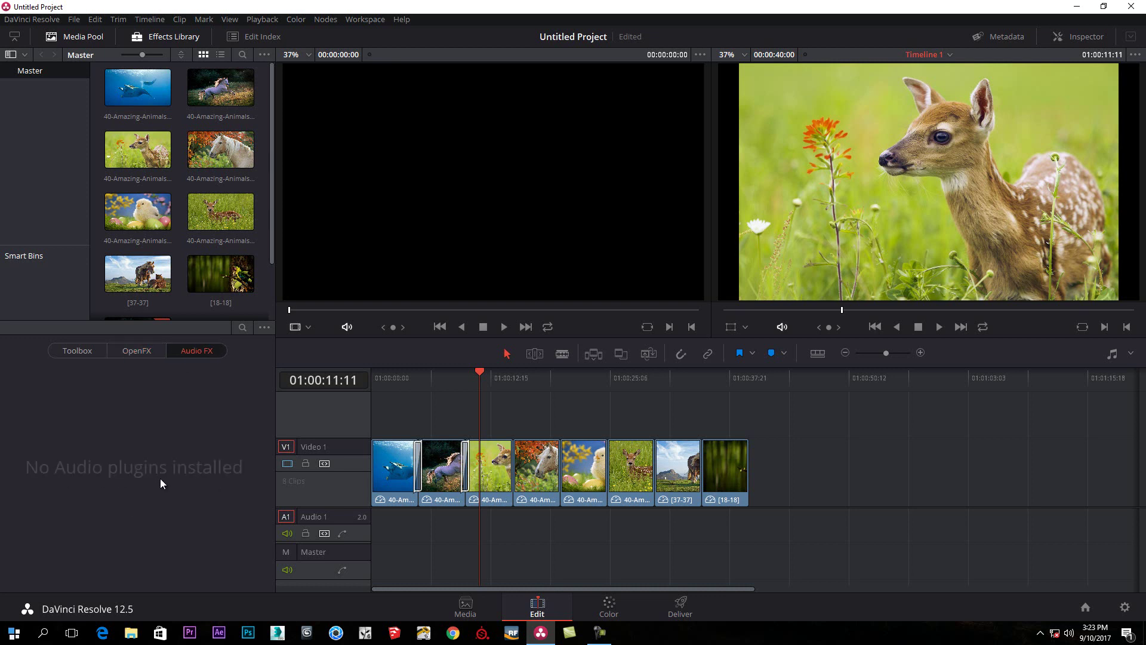
{"action": "left_click", "coordinate": [134, 352]}
{"action": "left_click", "coordinate": [82, 355]}
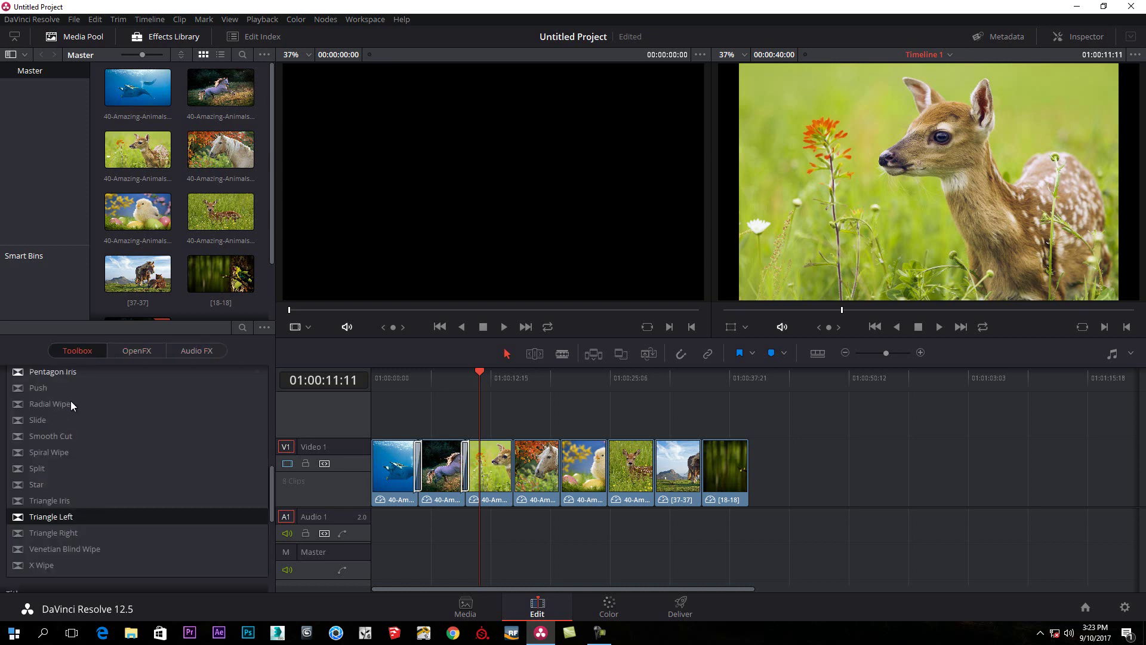
{"action": "scroll", "coordinate": [87, 442], "scroll_direction": "up", "scroll_amount": 10}
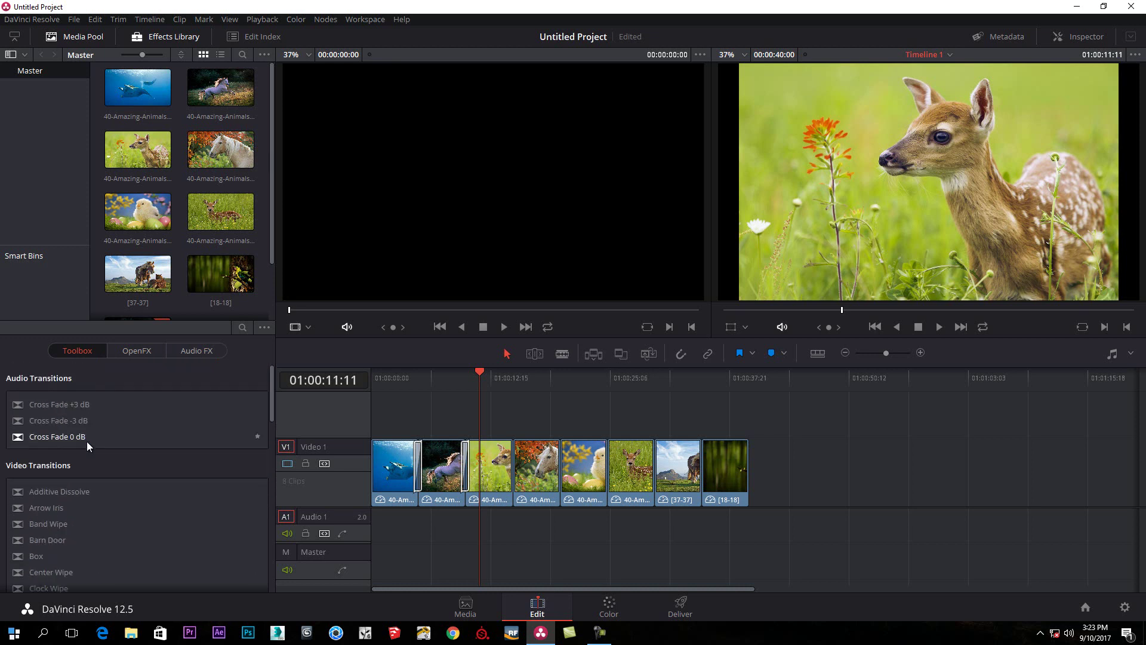
{"action": "scroll", "coordinate": [115, 461], "scroll_direction": "down", "scroll_amount": 1}
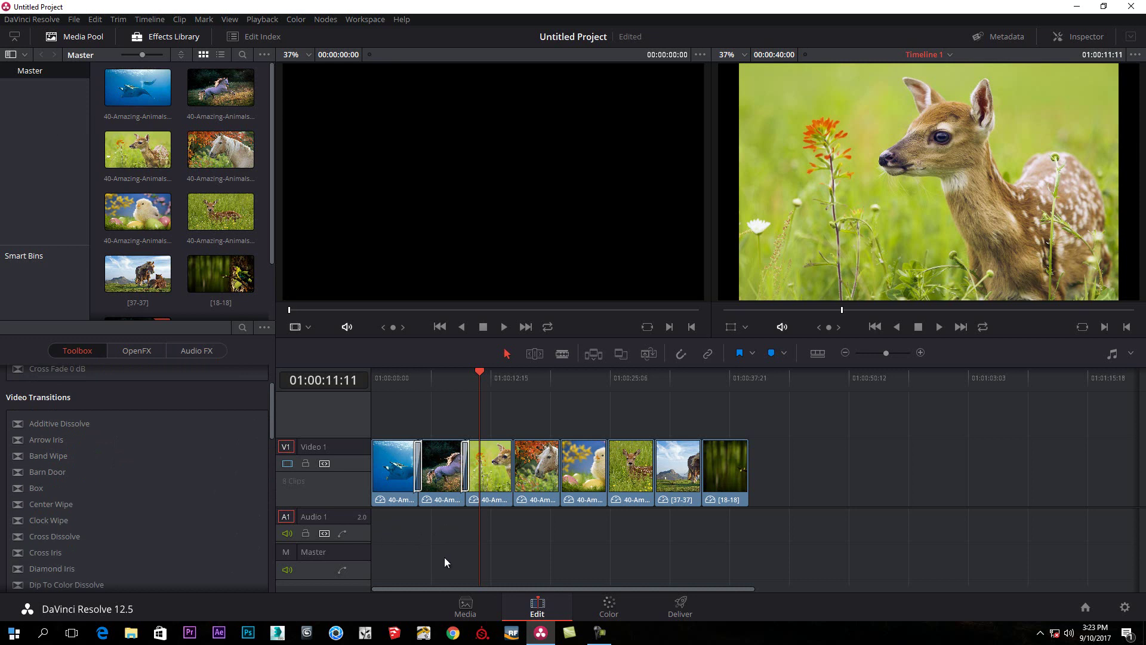
Open the clips folder in the media storage and import the 'Enigma' music file into the media pool
{"action": "left_click", "coordinate": [466, 606]}
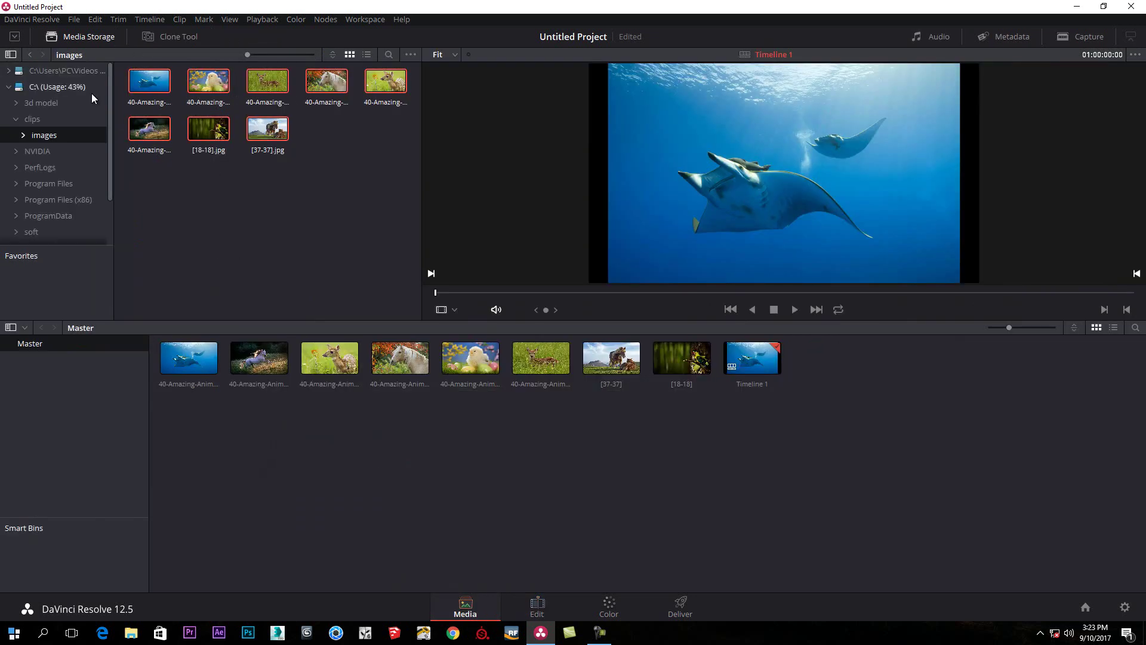
{"action": "left_click", "coordinate": [31, 120]}
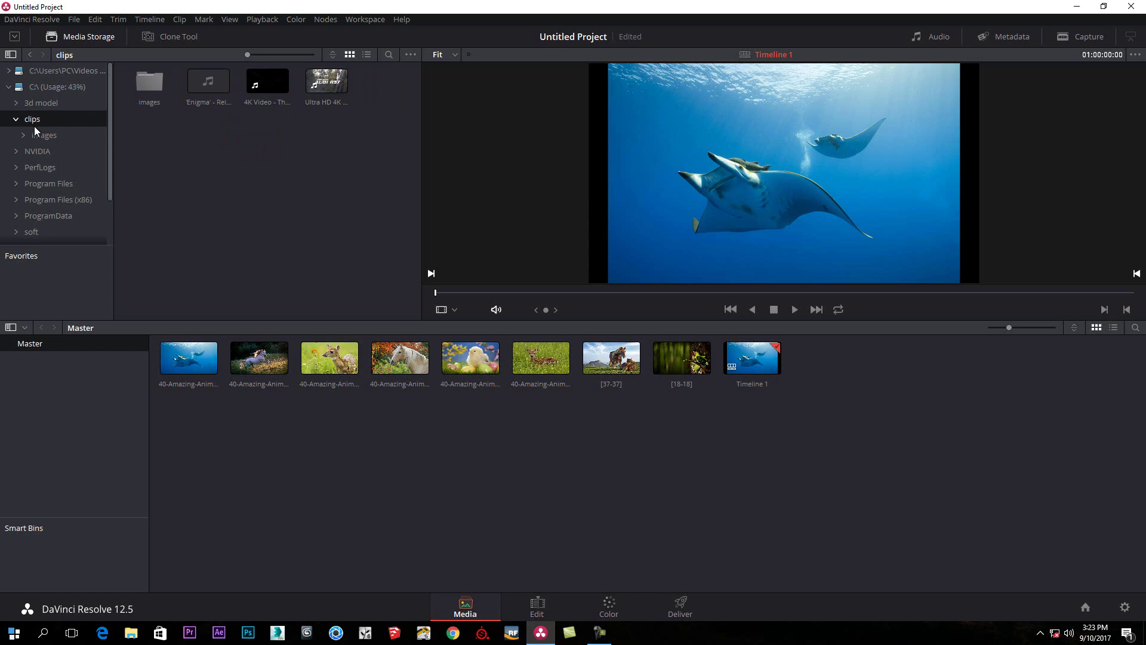
{"action": "mouse_move", "coordinate": [197, 87]}
{"action": "left_click_drag", "start_coordinate": [197, 87], "coordinate": [303, 480]}
{"action": "left_click_drag", "start_coordinate": [191, 452], "coordinate": [192, 453]}
Return to editing and place the 'Enigma' music on the Audio 1 track, starting beneath the first picture
{"action": "left_click", "coordinate": [537, 606]}
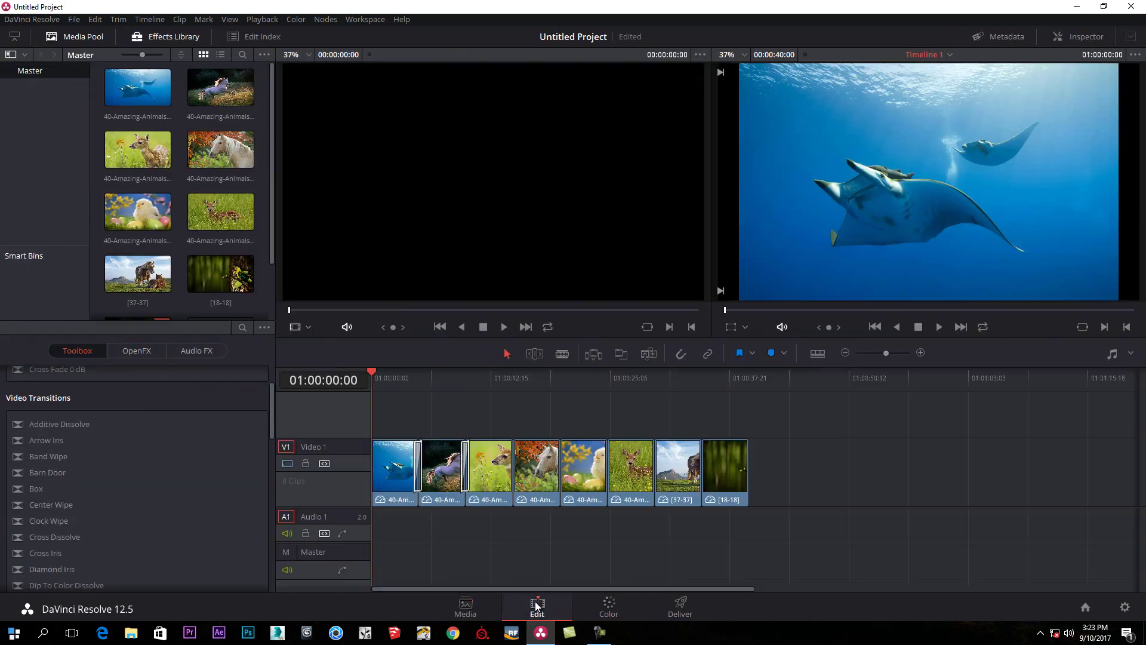
{"action": "scroll", "coordinate": [274, 146], "scroll_direction": "down", "scroll_amount": 2}
{"action": "left_click_drag", "start_coordinate": [230, 270], "coordinate": [380, 536]}
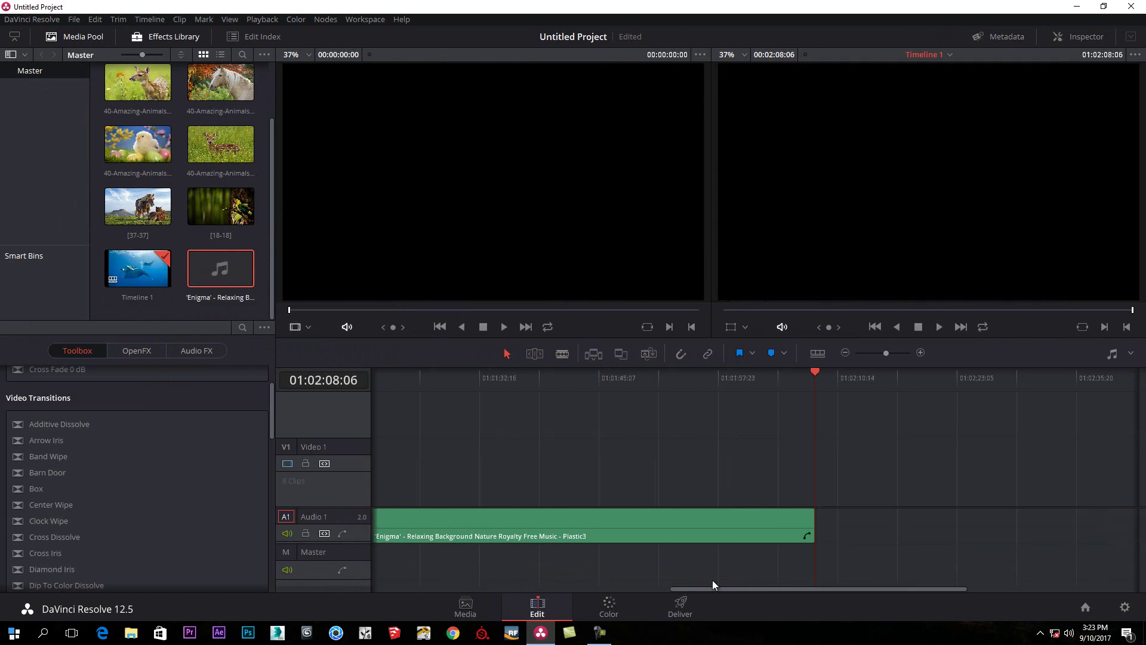
{"action": "left_click_drag", "start_coordinate": [732, 588], "coordinate": [380, 603]}
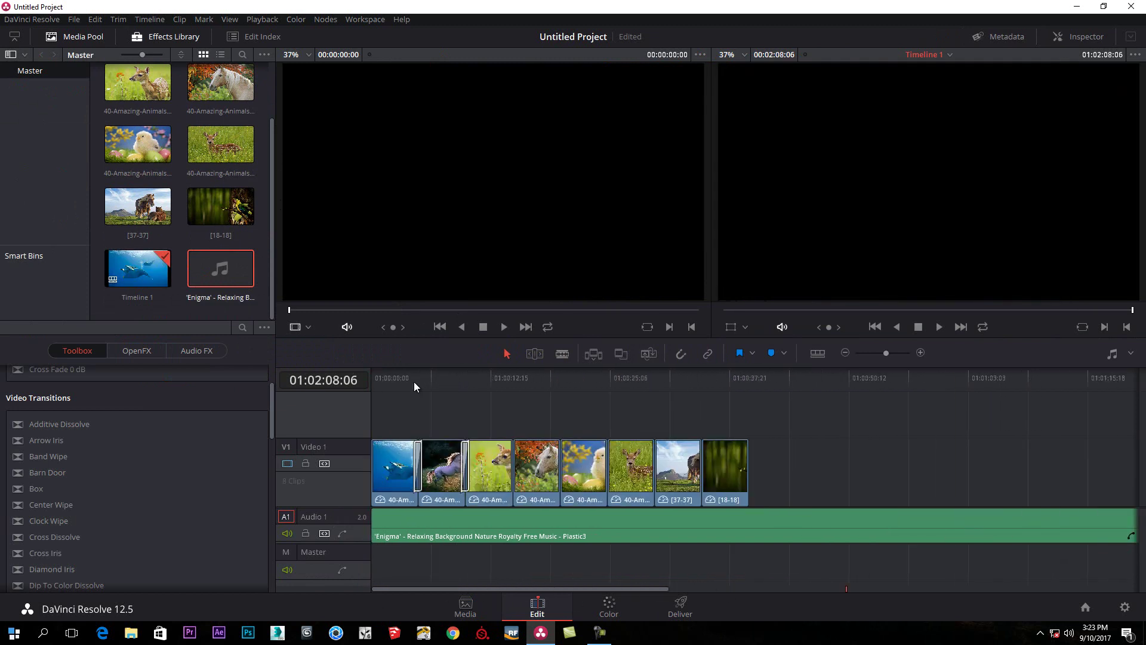
Play the timeline with its music from the start into the fawn clip, and stop playback
{"action": "key", "text": "Home"}
{"action": "left_click", "coordinate": [939, 327]}
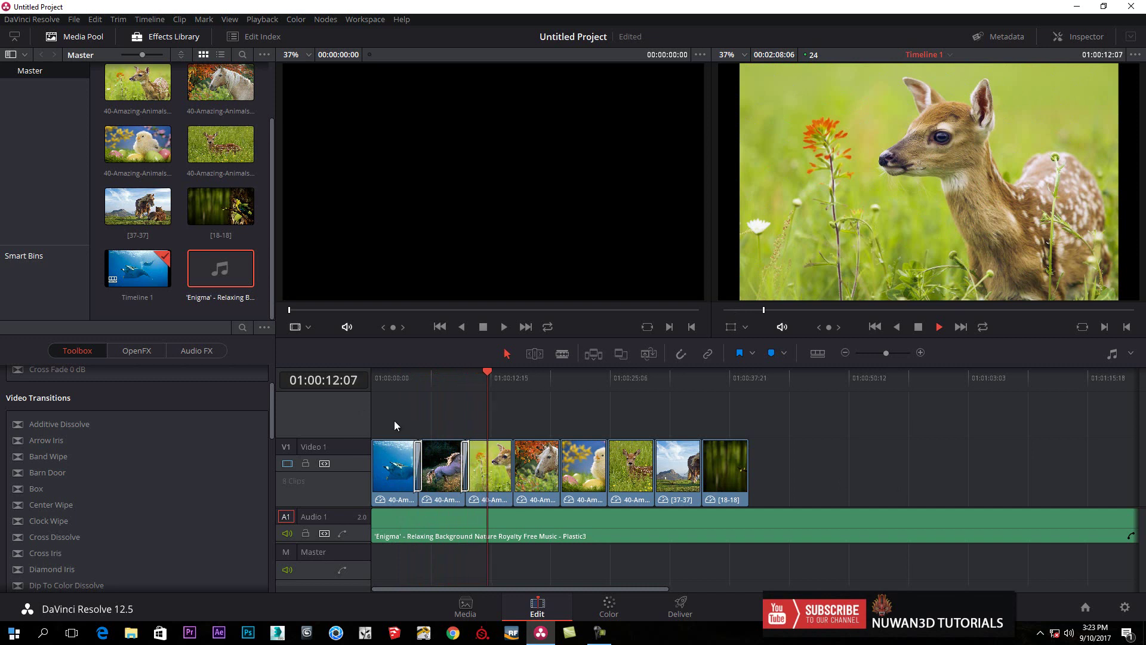
{"action": "left_click", "coordinate": [918, 327]}
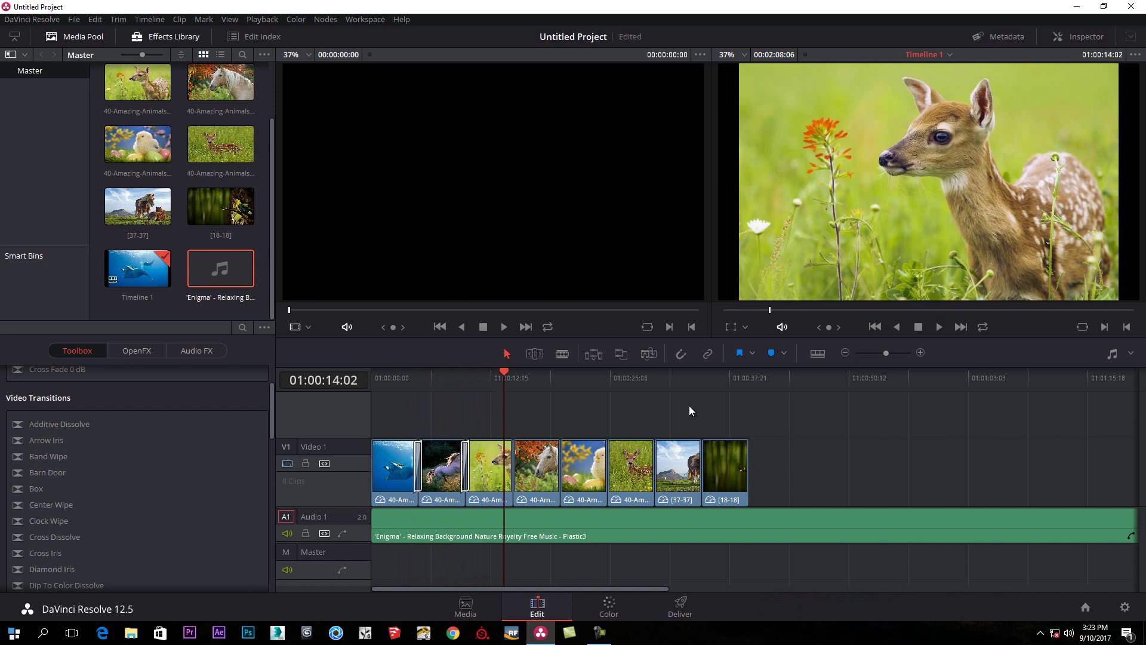
Switch to color grading and select clip 04, the pale horse in front of red leaves
{"action": "left_click_drag", "start_coordinate": [780, 421], "coordinate": [861, 443]}
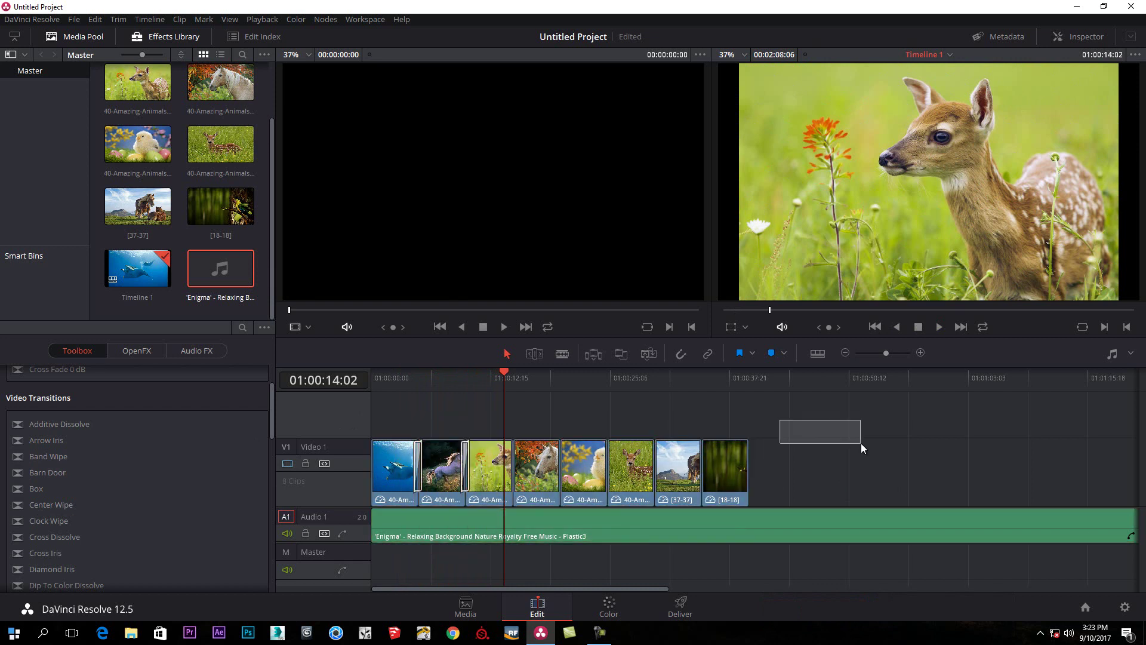
{"action": "left_click", "coordinate": [677, 465]}
{"action": "left_click", "coordinate": [675, 387]}
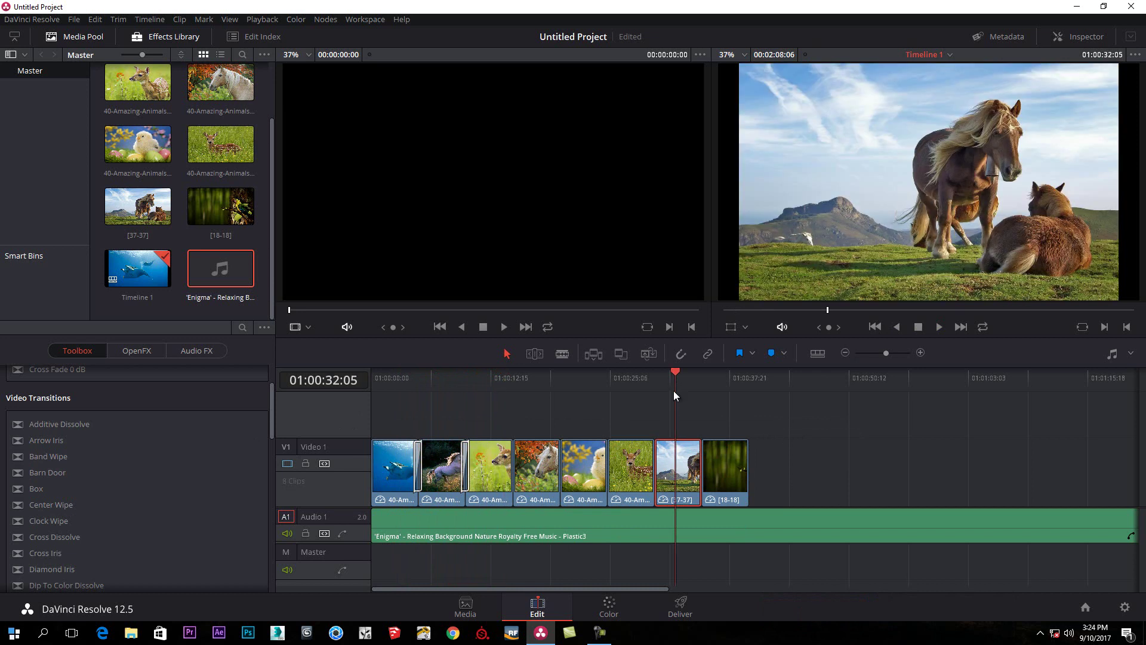
{"action": "left_click", "coordinate": [609, 606]}
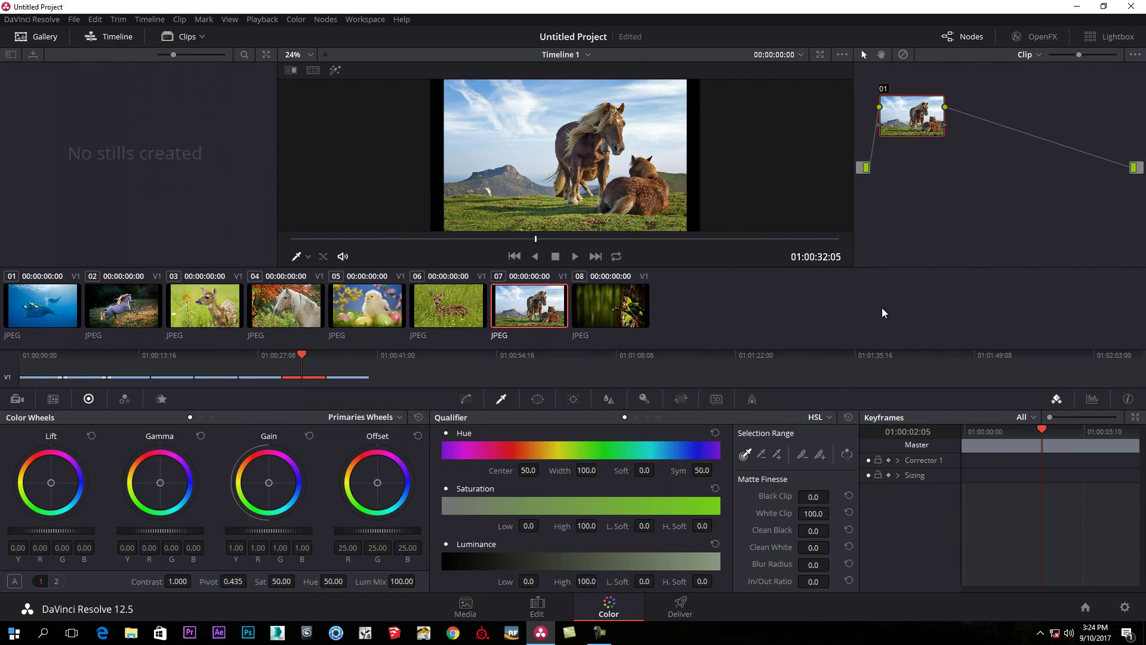
{"action": "left_click", "coordinate": [445, 315]}
{"action": "left_click", "coordinate": [388, 314]}
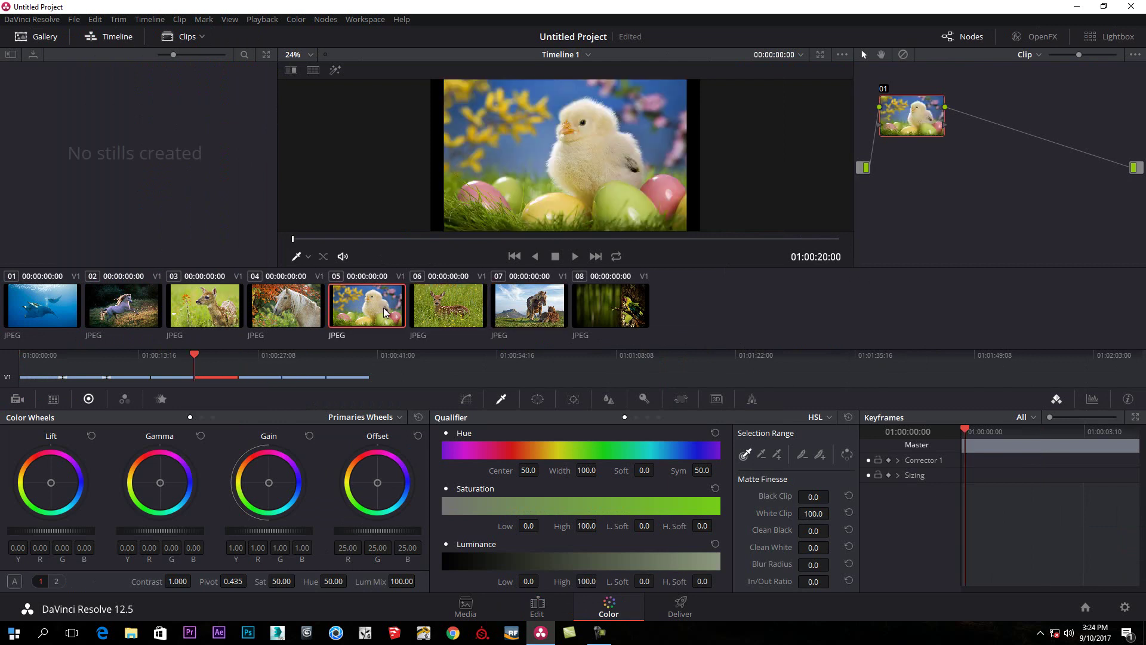
{"action": "left_click", "coordinate": [305, 314]}
{"action": "left_click", "coordinate": [229, 312]}
{"action": "left_click", "coordinate": [255, 315]}
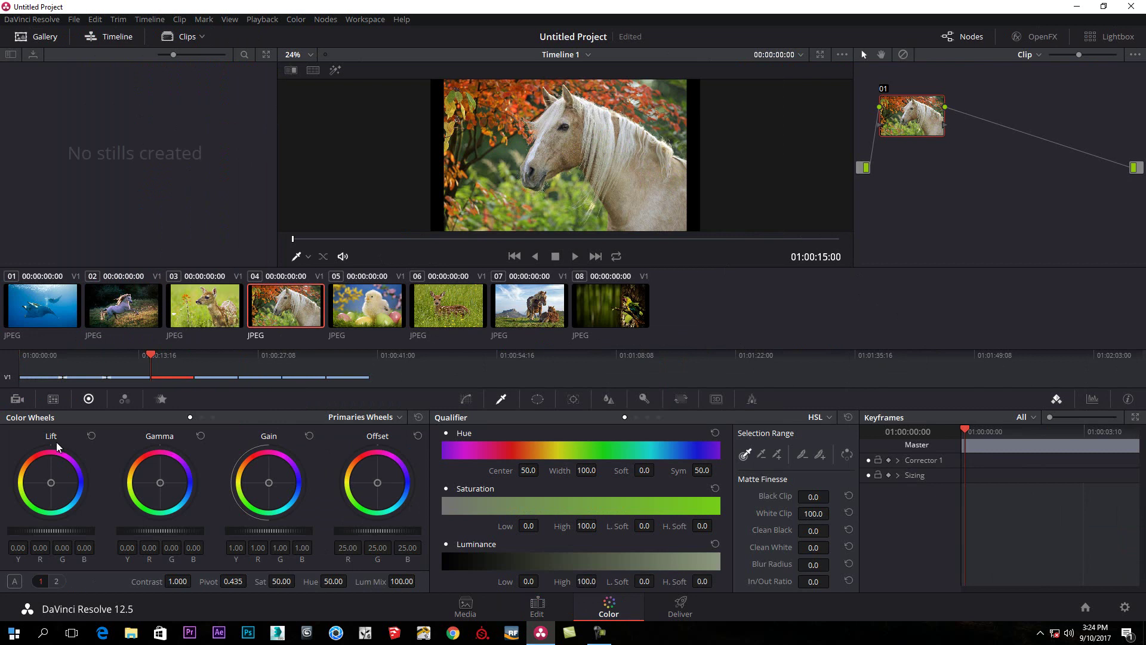
Tint clip 04 with the primary wheels: offset about 22.30/26.55/13.45, gain 1.18/0.91/1.35, gamma -0.02/0.01/-0.05 and lift -0.06/0.01/0.05
{"action": "left_click_drag", "start_coordinate": [378, 484], "coordinate": [371, 483]}
{"action": "mouse_move", "coordinate": [272, 478]}
{"action": "left_mouse_down"}
{"action": "mouse_move", "coordinate": [264, 484]}
{"action": "mouse_move", "coordinate": [274, 478]}
{"action": "left_mouse_up"}
{"action": "left_click_drag", "start_coordinate": [159, 485], "coordinate": [155, 490]}
{"action": "left_click_drag", "start_coordinate": [51, 482], "coordinate": [53, 486]}
Look through the color wheel modes including Log, the qualifier modes including LUM, and the custom curves for clip 04
{"action": "left_click", "coordinate": [202, 418]}
{"action": "left_click", "coordinate": [212, 418]}
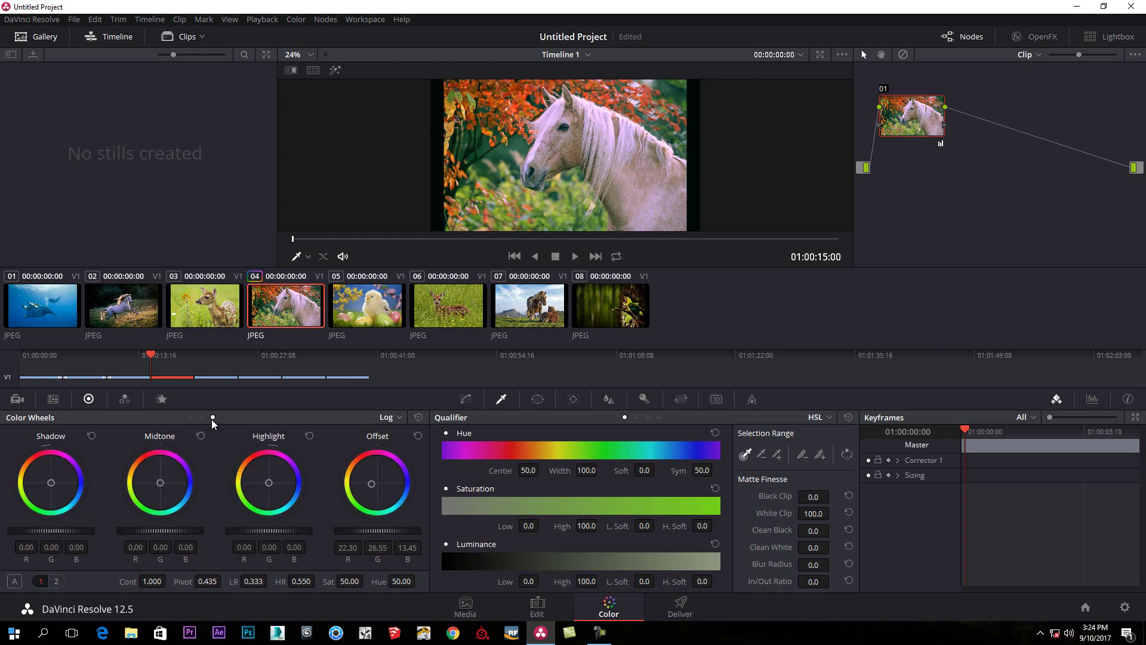
{"action": "left_click", "coordinate": [201, 417]}
{"action": "left_click", "coordinate": [190, 418]}
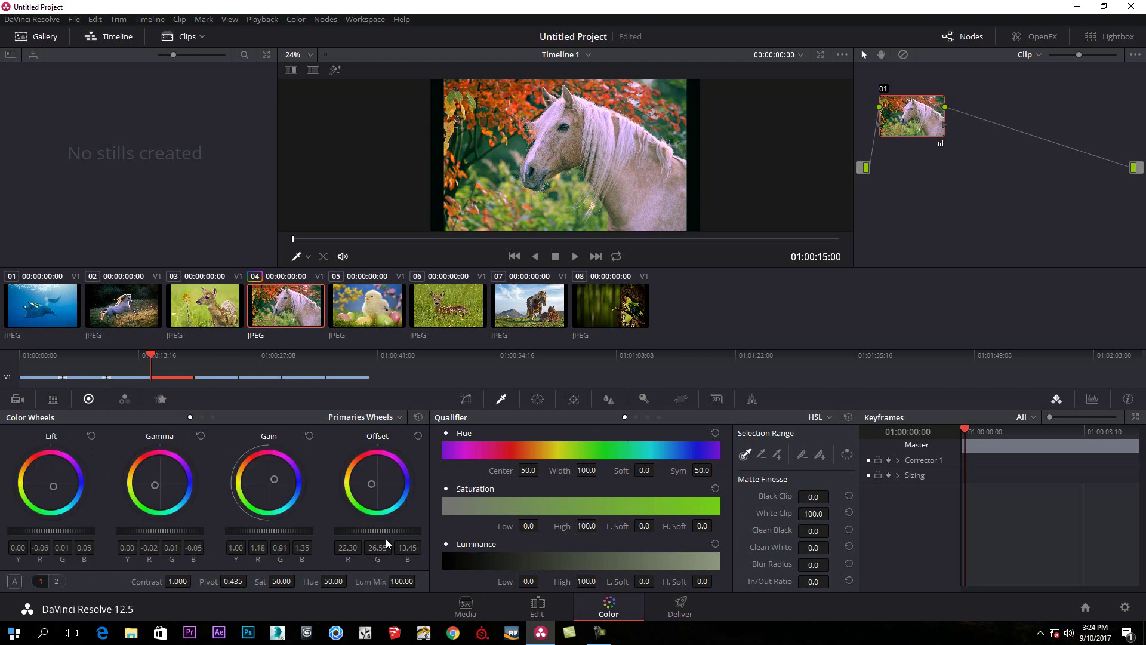
{"action": "left_click", "coordinate": [635, 417]}
{"action": "left_click", "coordinate": [647, 417]}
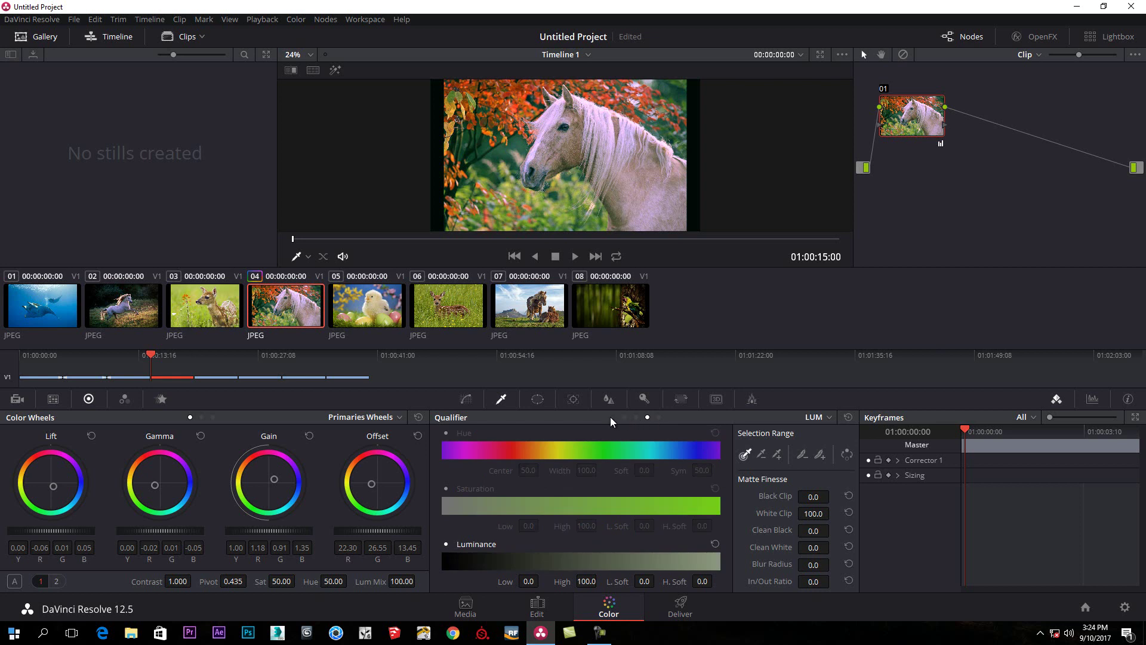
{"action": "left_click", "coordinate": [465, 399]}
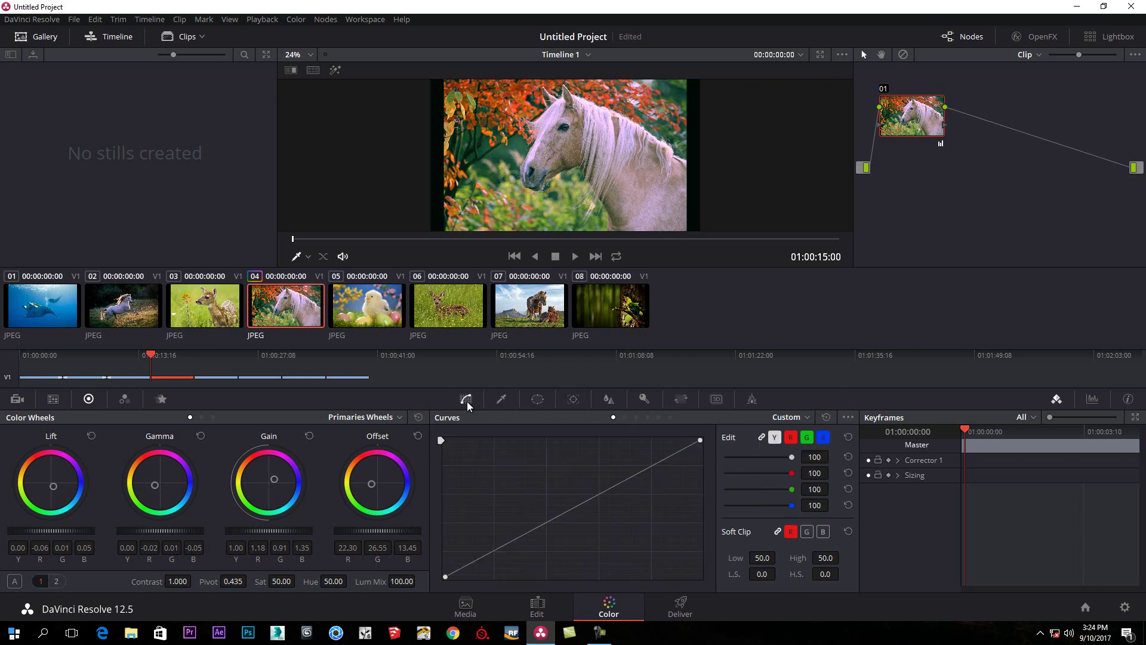
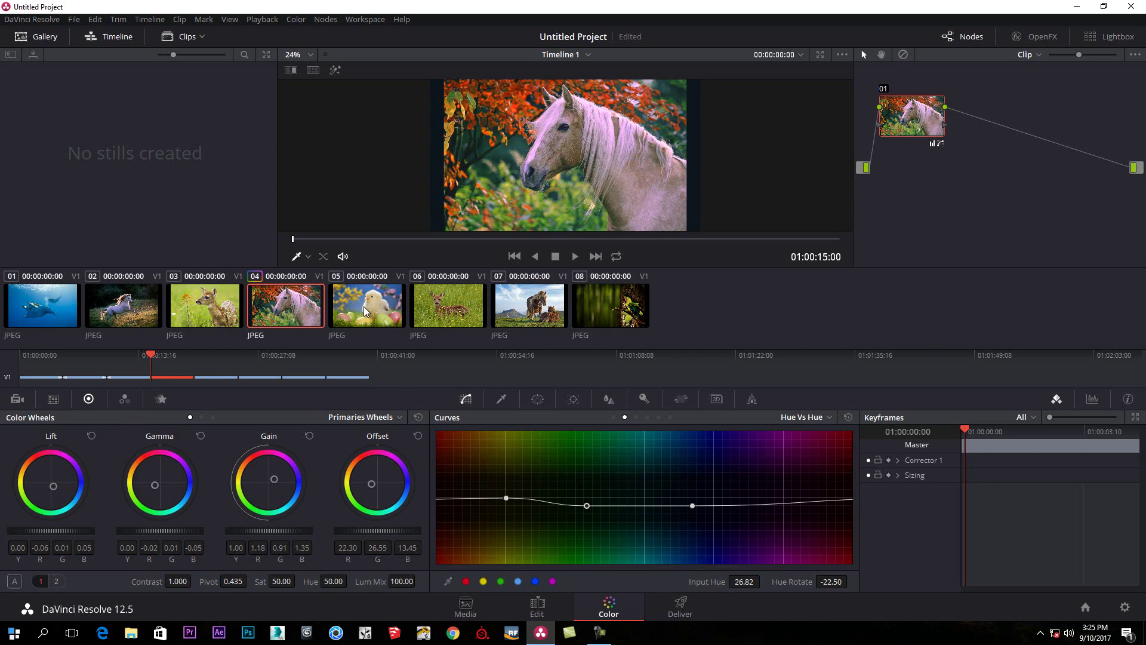
Select clip 07 with the two brown horses and raise its blur radius to about 0.52 on all three channels
{"action": "left_click", "coordinate": [366, 310]}
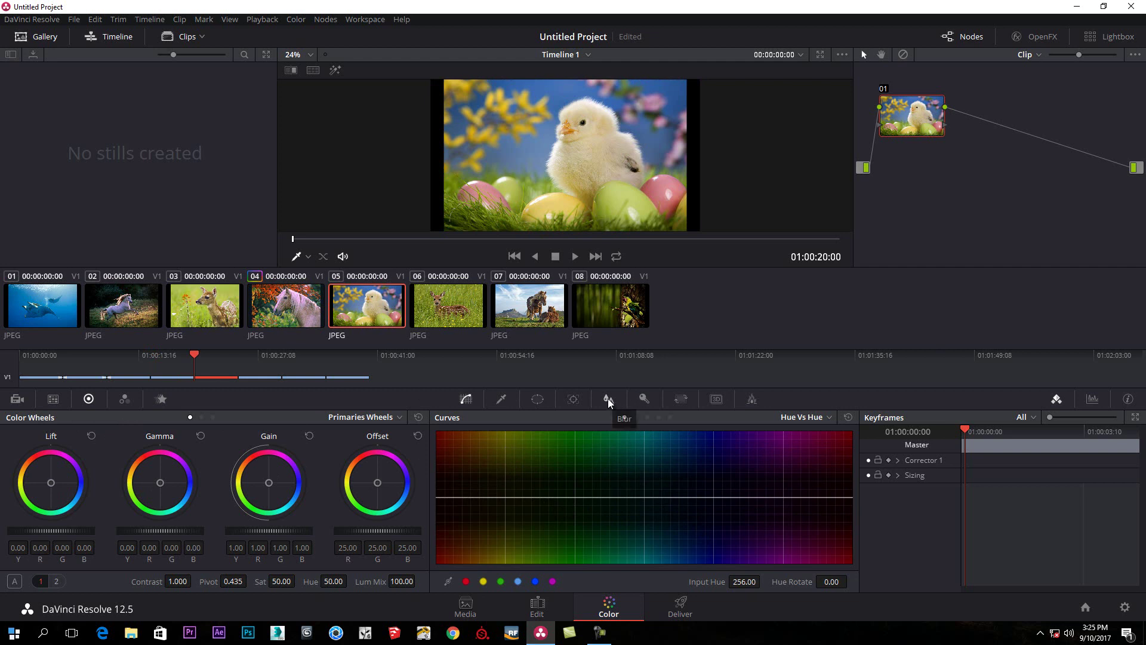
{"action": "left_click", "coordinate": [544, 311]}
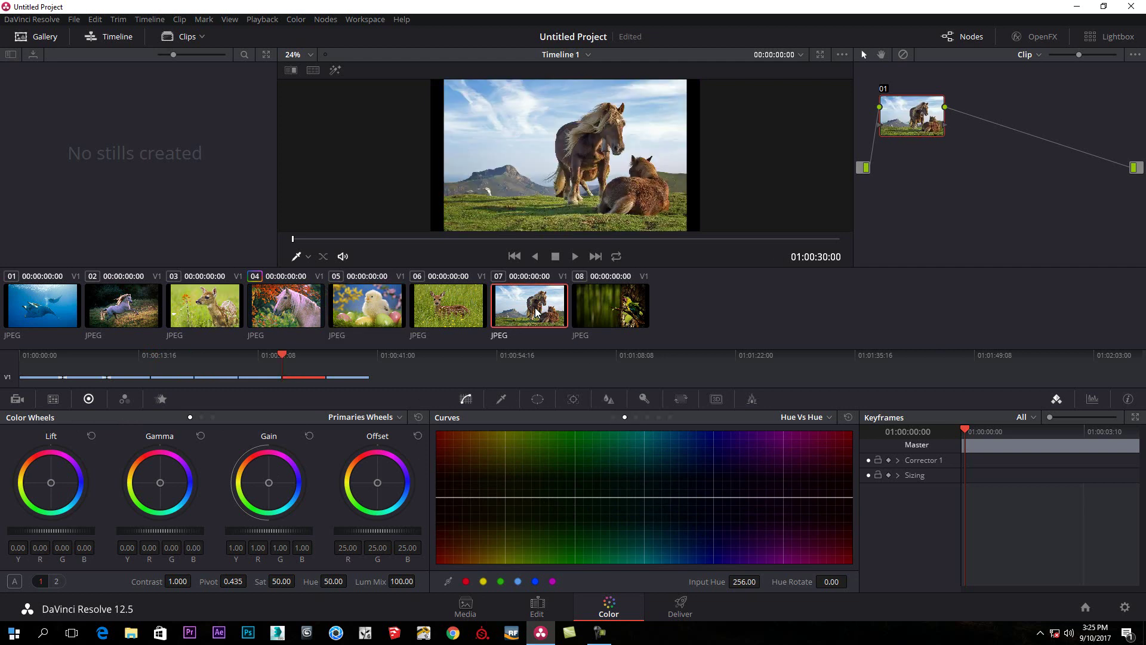
{"action": "left_click", "coordinate": [609, 398]}
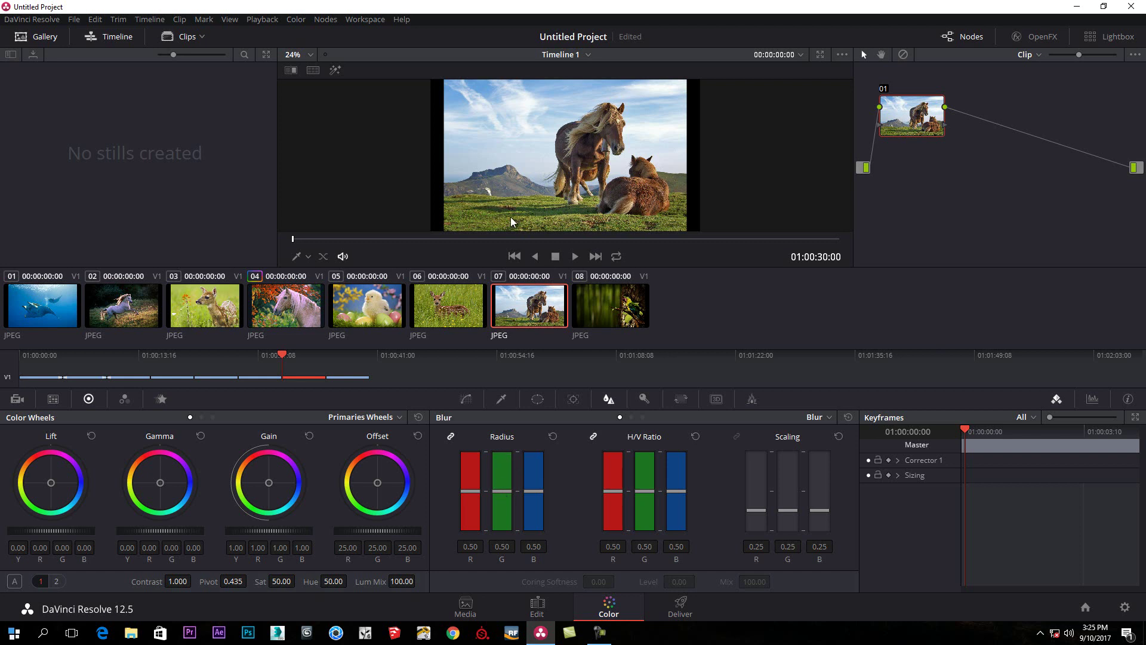
{"action": "left_click_drag", "start_coordinate": [501, 494], "coordinate": [552, 491]}
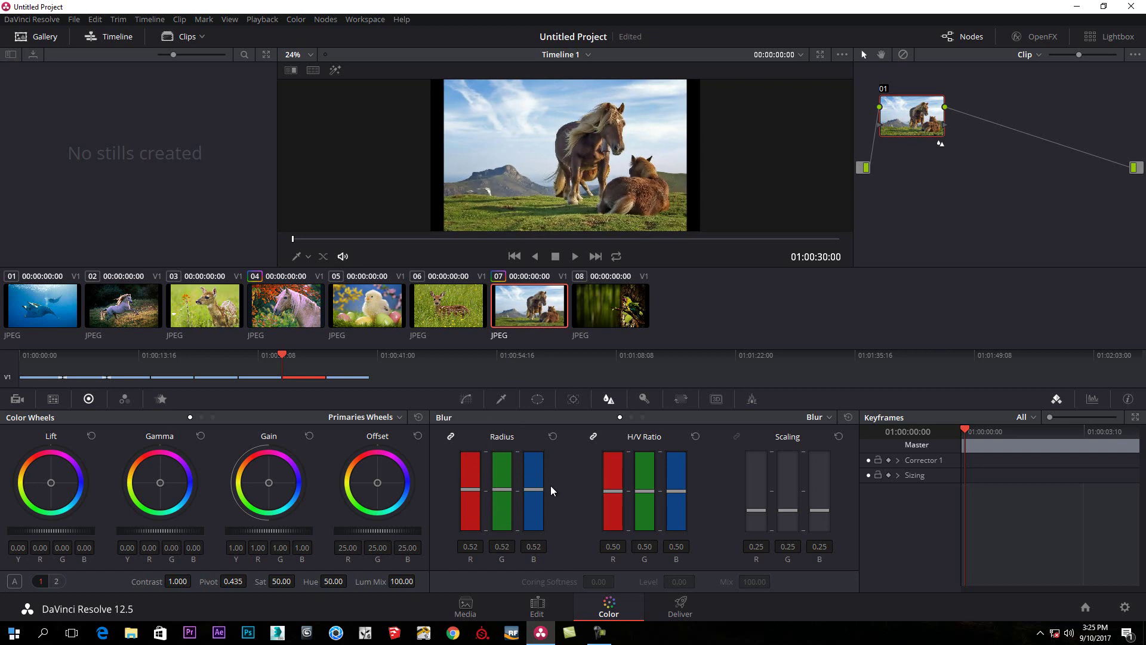
{"action": "left_click", "coordinate": [450, 438]}
{"action": "mouse_move", "coordinate": [505, 493]}
{"action": "left_mouse_down"}
{"action": "mouse_move", "coordinate": [508, 472]}
{"action": "mouse_move", "coordinate": [516, 496]}
{"action": "mouse_move", "coordinate": [537, 477]}
{"action": "mouse_move", "coordinate": [535, 496]}
{"action": "mouse_move", "coordinate": [538, 467]}
{"action": "mouse_move", "coordinate": [535, 493]}
{"action": "mouse_move", "coordinate": [473, 467]}
{"action": "mouse_move", "coordinate": [477, 495]}
{"action": "mouse_move", "coordinate": [470, 454]}
{"action": "mouse_move", "coordinate": [477, 491]}
{"action": "mouse_move", "coordinate": [503, 477]}
{"action": "mouse_move", "coordinate": [505, 499]}
{"action": "mouse_move", "coordinate": [505, 489]}
{"action": "left_mouse_up"}
Add a gradient window to clip 07 and move it to the picture's upper edge, pan about 49.69 and tilt about 56.38
{"action": "left_click", "coordinate": [538, 403]}
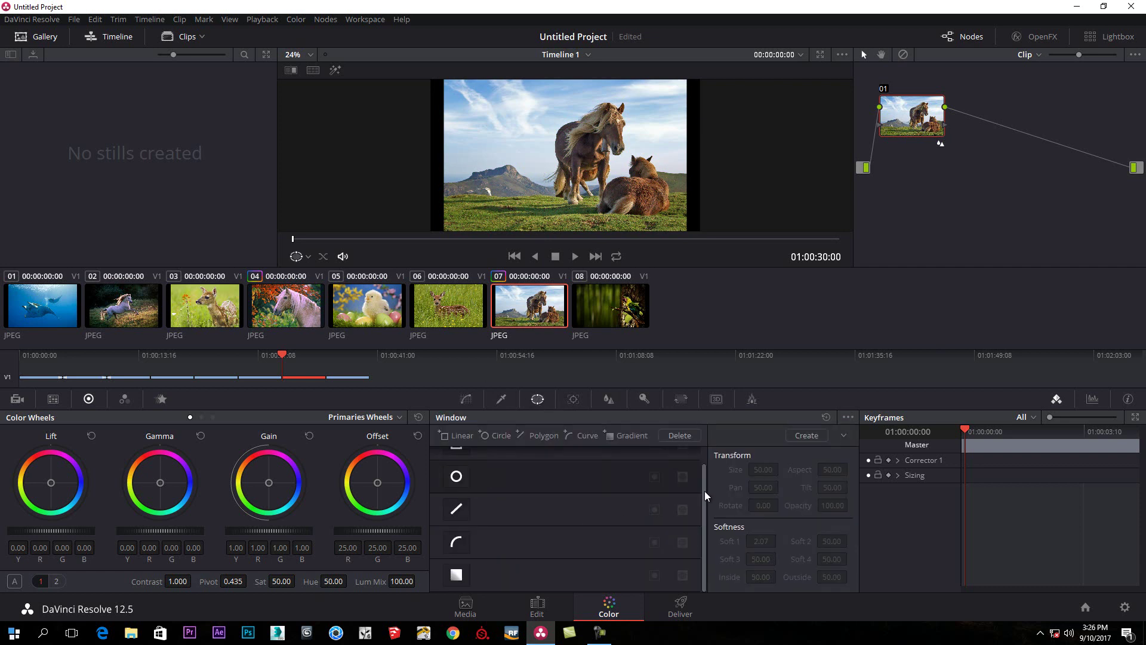
{"action": "left_click", "coordinate": [456, 576]}
{"action": "mouse_move", "coordinate": [572, 163]}
{"action": "left_mouse_down"}
{"action": "mouse_move", "coordinate": [610, 134]}
{"action": "mouse_move", "coordinate": [561, 82]}
{"action": "left_mouse_up"}
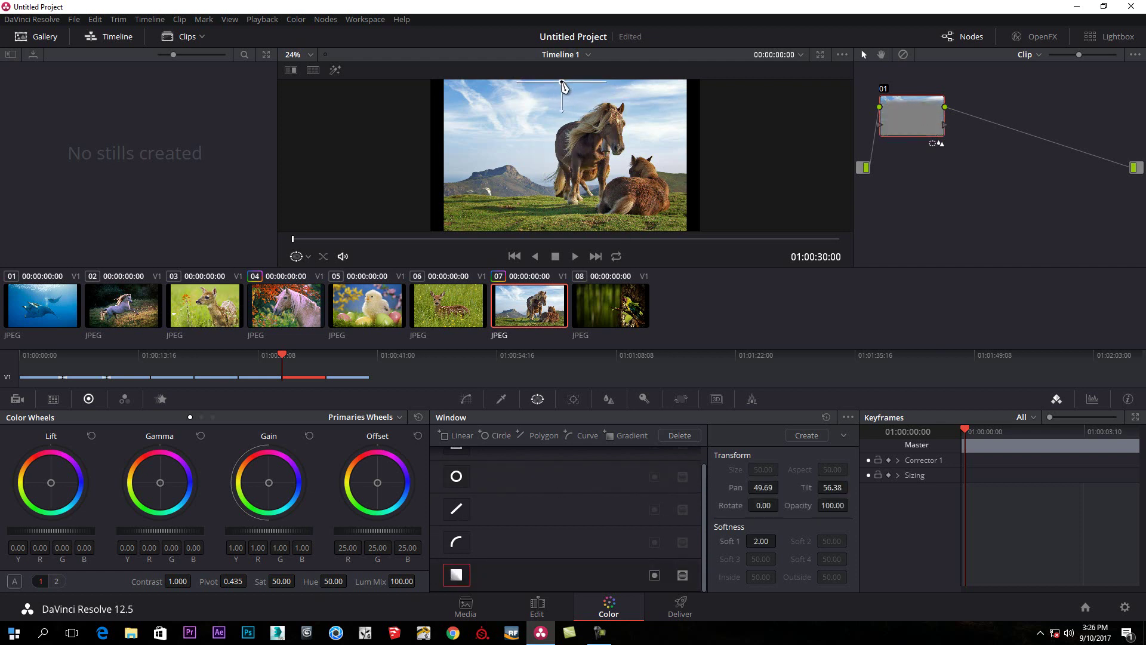
Warm the sky inside the gradient window, setting offset to about 37.69/22.16/14.22 and gain to about 1.26/0.94/0.79
{"action": "left_click_drag", "start_coordinate": [379, 485], "coordinate": [371, 475]}
{"action": "left_click_drag", "start_coordinate": [275, 481], "coordinate": [276, 474]}
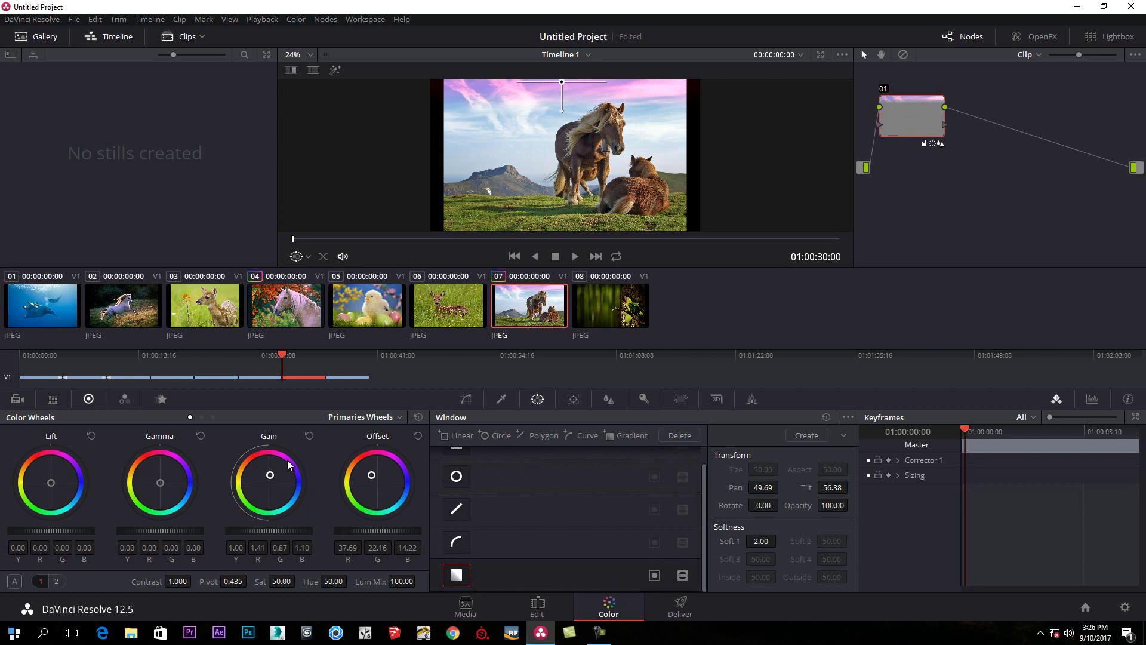
{"action": "left_click_drag", "start_coordinate": [279, 477], "coordinate": [280, 475]}
Stretch the gradient down to the picture's lower edge with softness about 10.59, and add a circular window to the clip
{"action": "left_click_drag", "start_coordinate": [564, 110], "coordinate": [562, 160]}
{"action": "left_click_drag", "start_coordinate": [564, 97], "coordinate": [559, 237]}
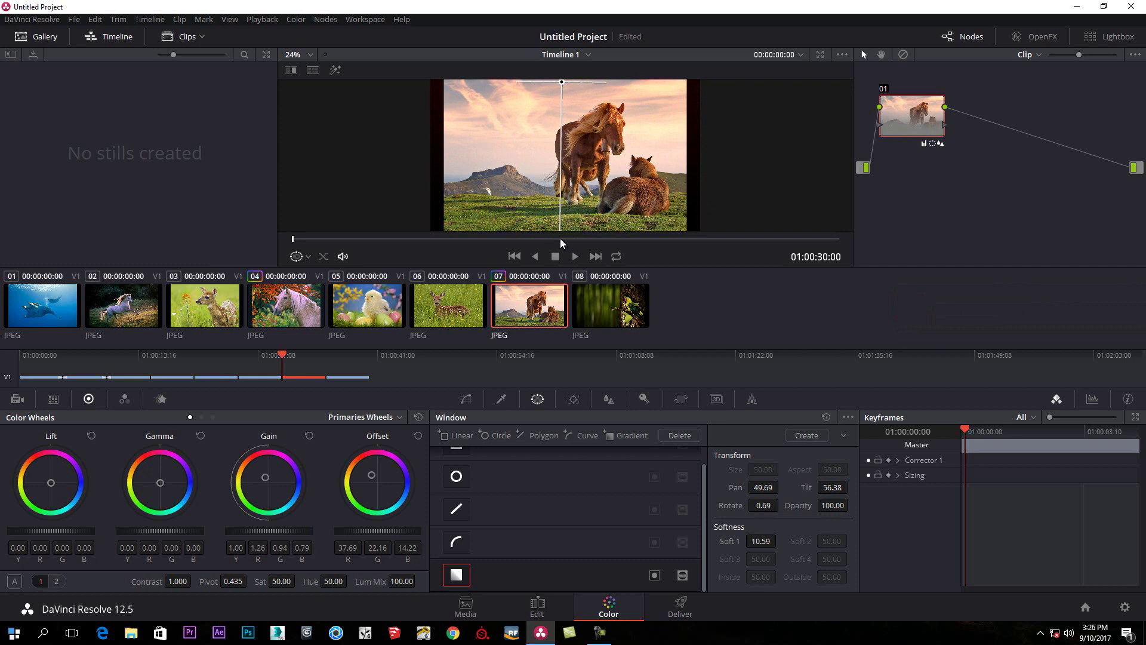
{"action": "left_click", "coordinate": [456, 477]}
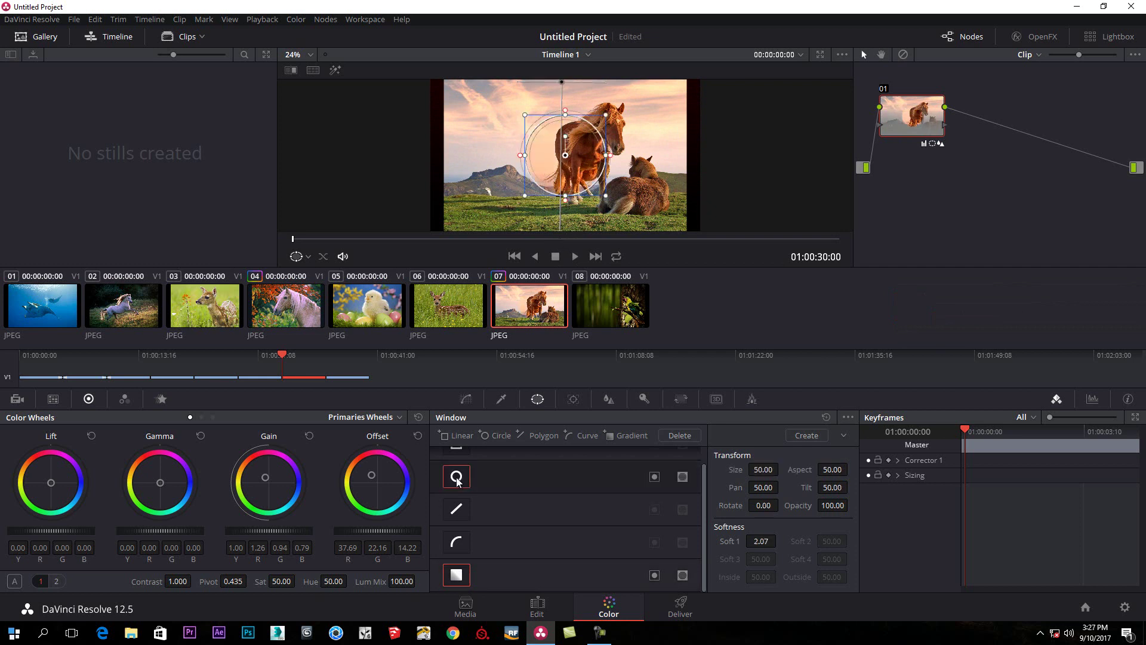
Enlarge the circular window around the standing horse to size about 55.69 and aspect 51.26, rotated about -1.27
{"action": "left_click_drag", "start_coordinate": [566, 203], "coordinate": [566, 219]}
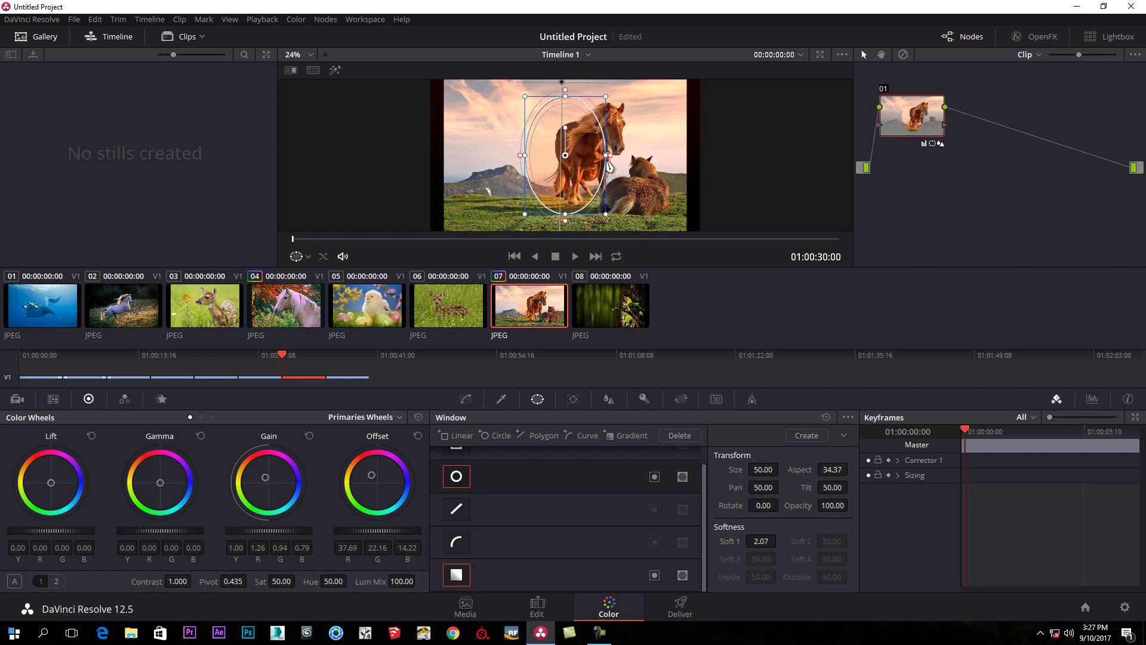
{"action": "left_click_drag", "start_coordinate": [606, 156], "coordinate": [636, 155]}
{"action": "mouse_move", "coordinate": [566, 128]}
{"action": "left_mouse_down"}
{"action": "mouse_move", "coordinate": [621, 146]}
{"action": "mouse_move", "coordinate": [563, 129]}
{"action": "left_mouse_up"}
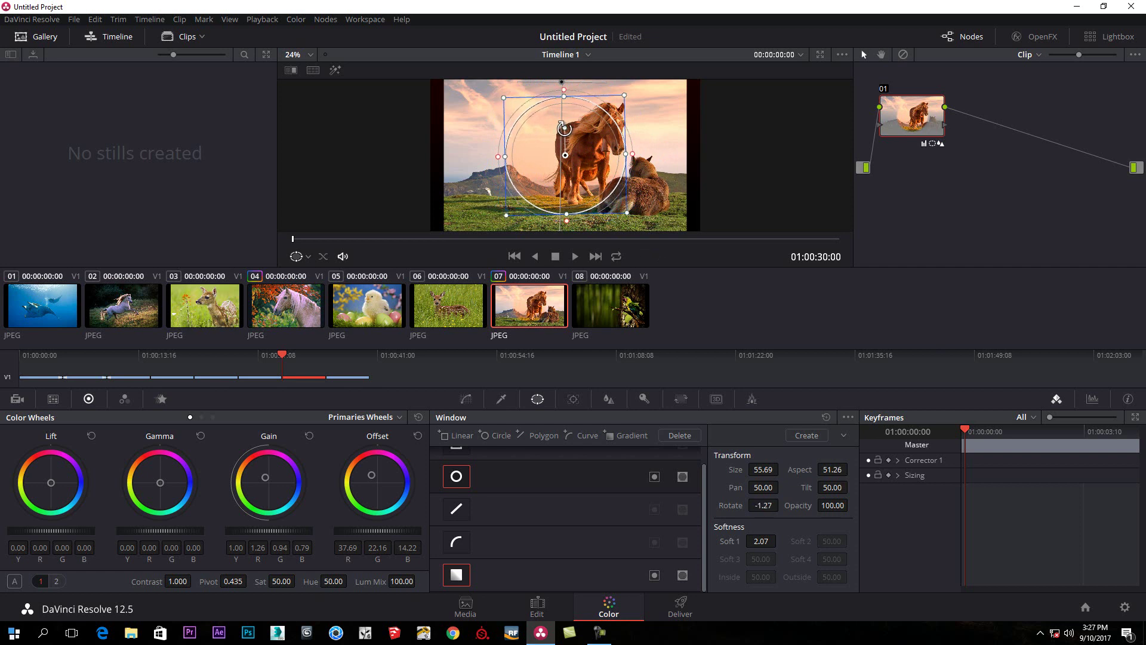
Add a polygon window and a linear window to clip 07, moving the linear one toward the picture's upper left
{"action": "left_click", "coordinate": [456, 509]}
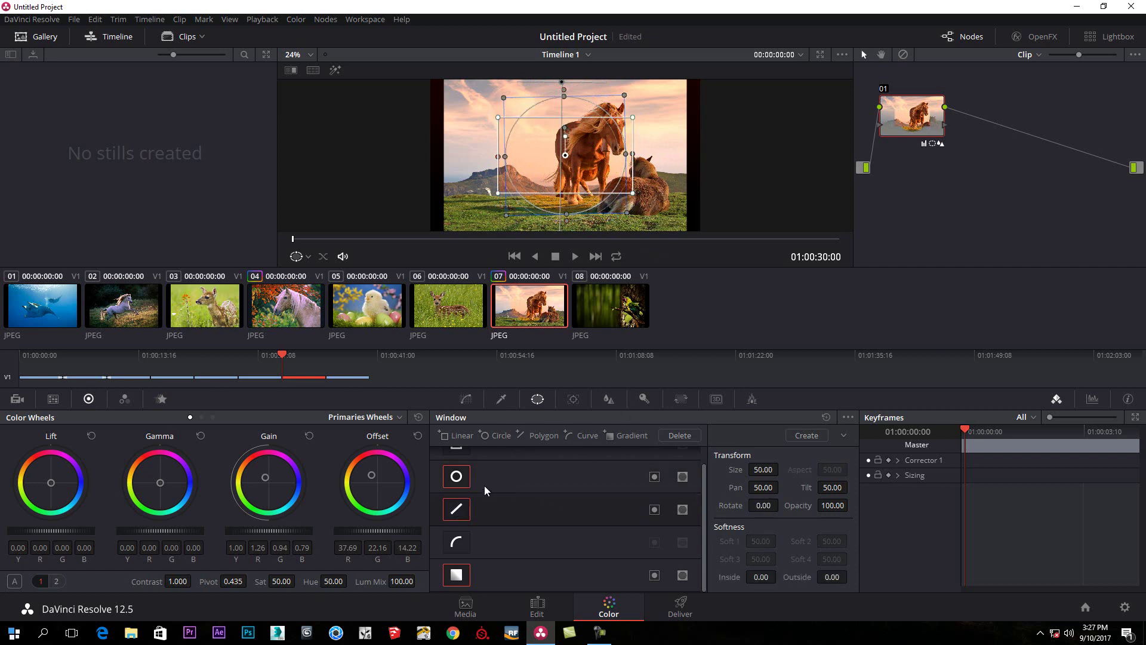
{"action": "scroll", "coordinate": [518, 479], "scroll_direction": "up", "scroll_amount": 1}
{"action": "left_click", "coordinate": [455, 471]}
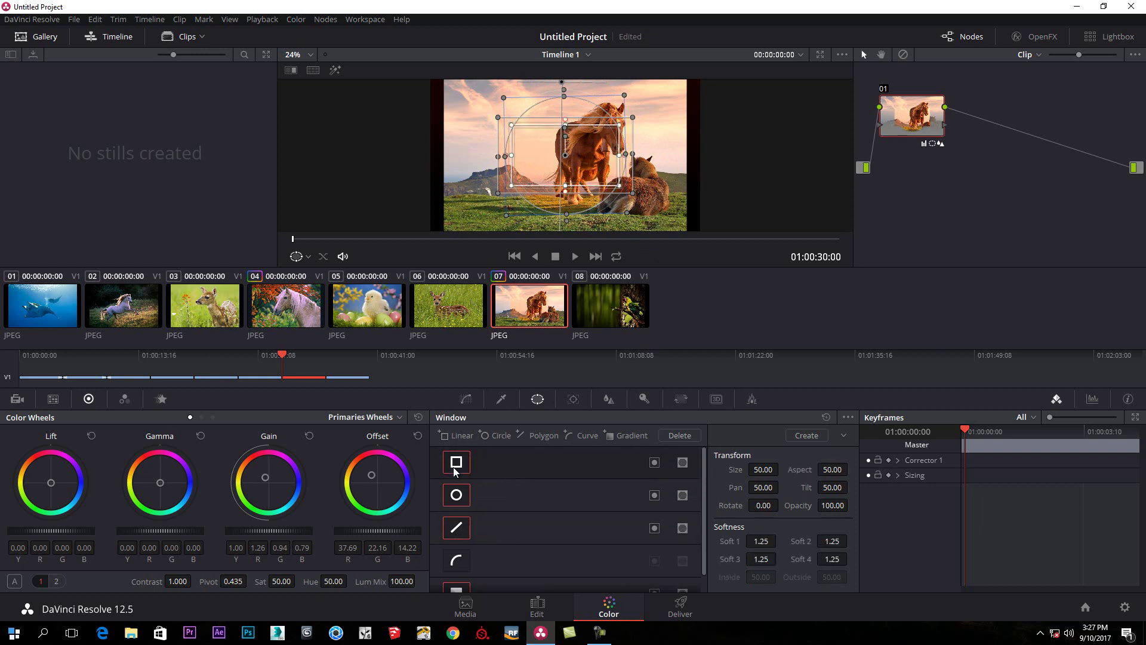
{"action": "left_click_drag", "start_coordinate": [584, 151], "coordinate": [529, 134]}
{"action": "left_click", "coordinate": [224, 314]}
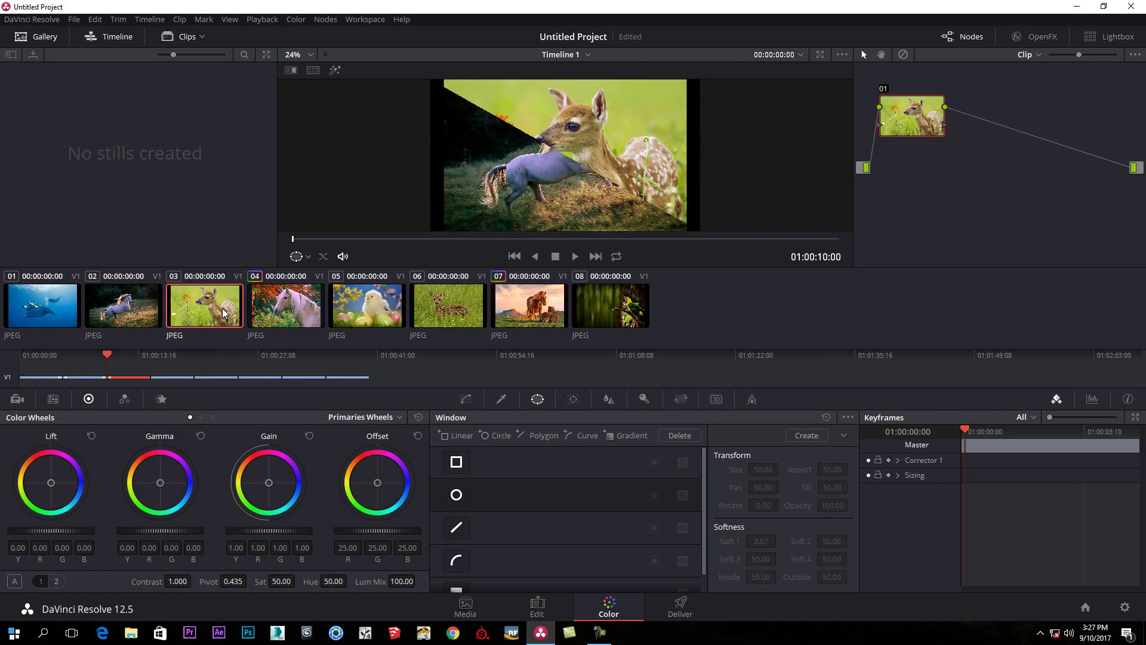
{"action": "left_click", "coordinate": [54, 303]}
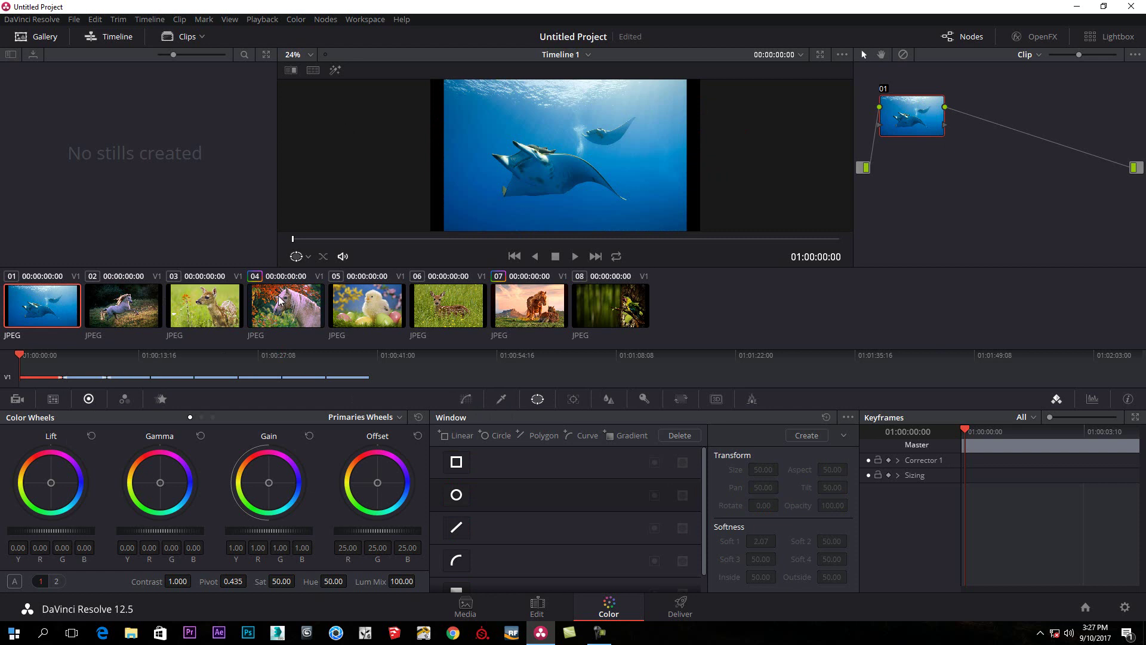
Add the Ultra HD 4K Audi RS7 review video from the clips folder to the media pool
{"action": "left_click", "coordinate": [472, 608]}
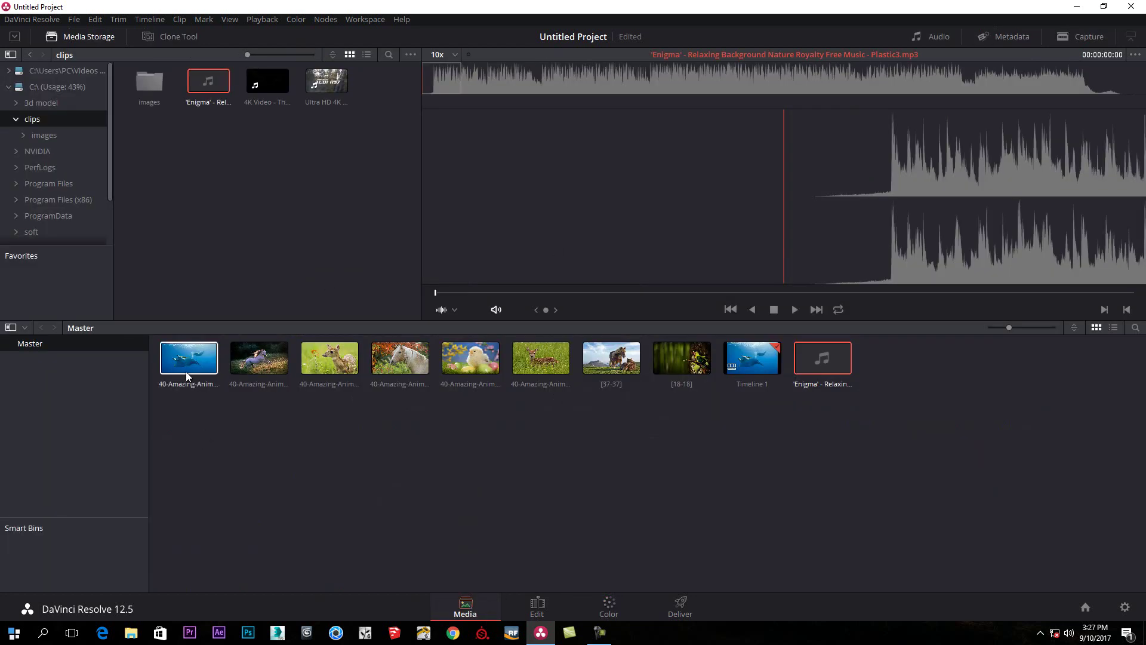
{"action": "left_click", "coordinate": [307, 86]}
{"action": "left_click_drag", "start_coordinate": [308, 87], "coordinate": [410, 408]}
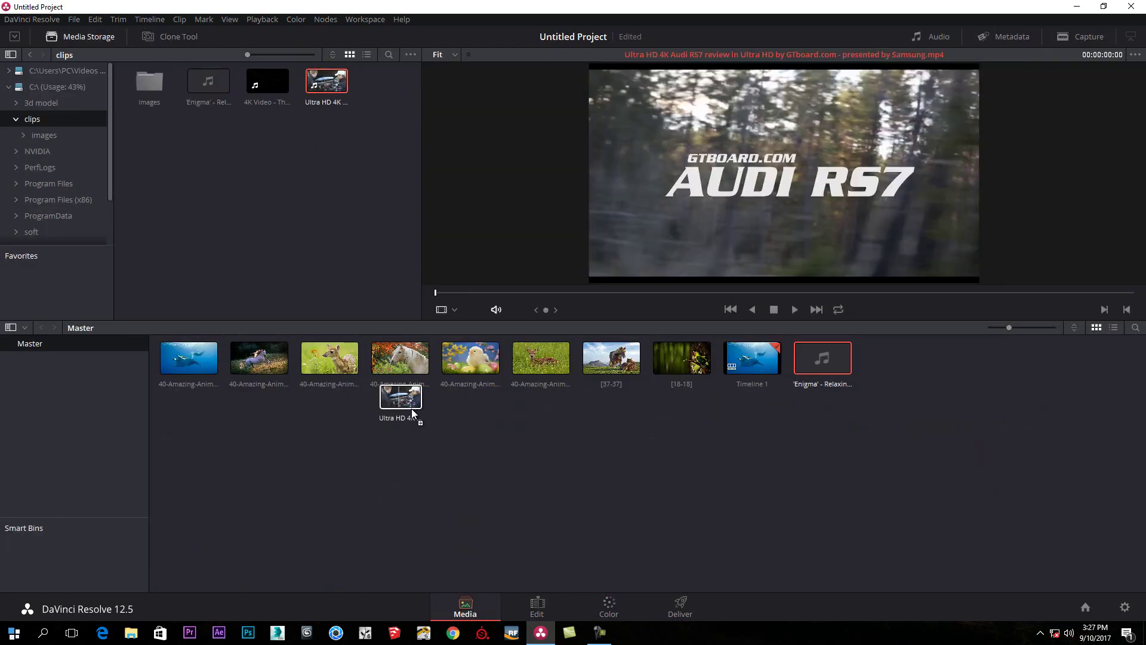
{"action": "left_click_drag", "start_coordinate": [855, 427], "coordinate": [860, 431]}
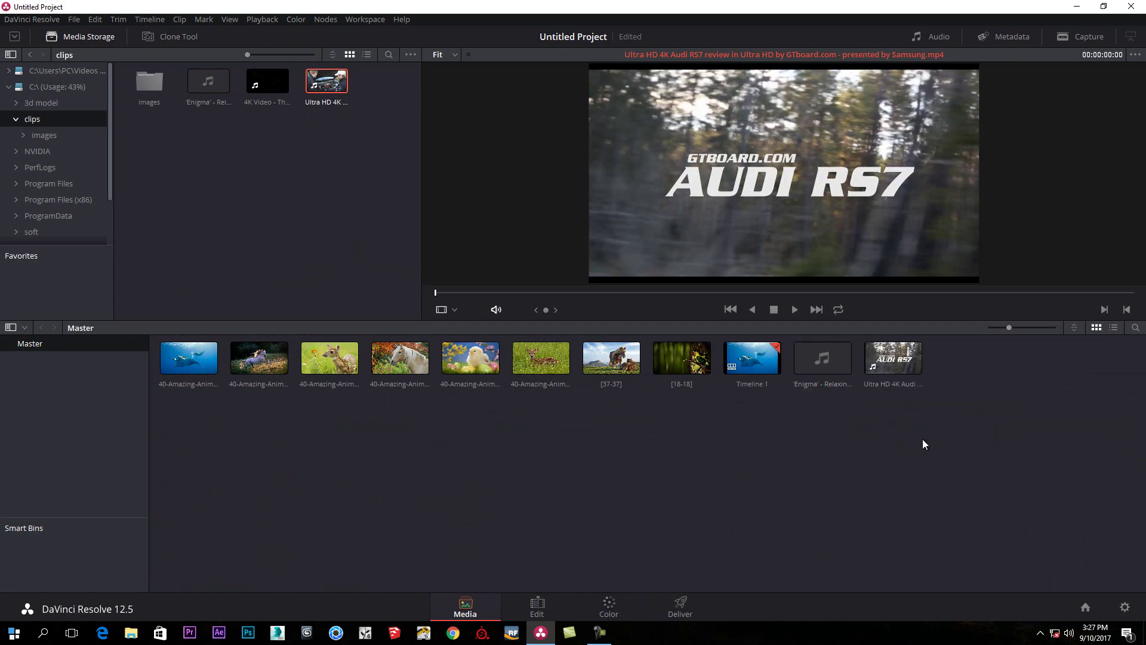
Clear all existing clips from Timeline 1 and place the Audi RS7 video on the Video 1 and Audio 1 tracks
{"action": "left_click", "coordinate": [549, 614]}
{"action": "left_click_drag", "start_coordinate": [789, 420], "coordinate": [383, 547]}
{"action": "key", "text": "Delete"}
{"action": "left_click", "coordinate": [225, 260]}
{"action": "scroll", "coordinate": [212, 275], "scroll_direction": "down", "scroll_amount": 1}
{"action": "left_click_drag", "start_coordinate": [164, 289], "coordinate": [371, 496]}
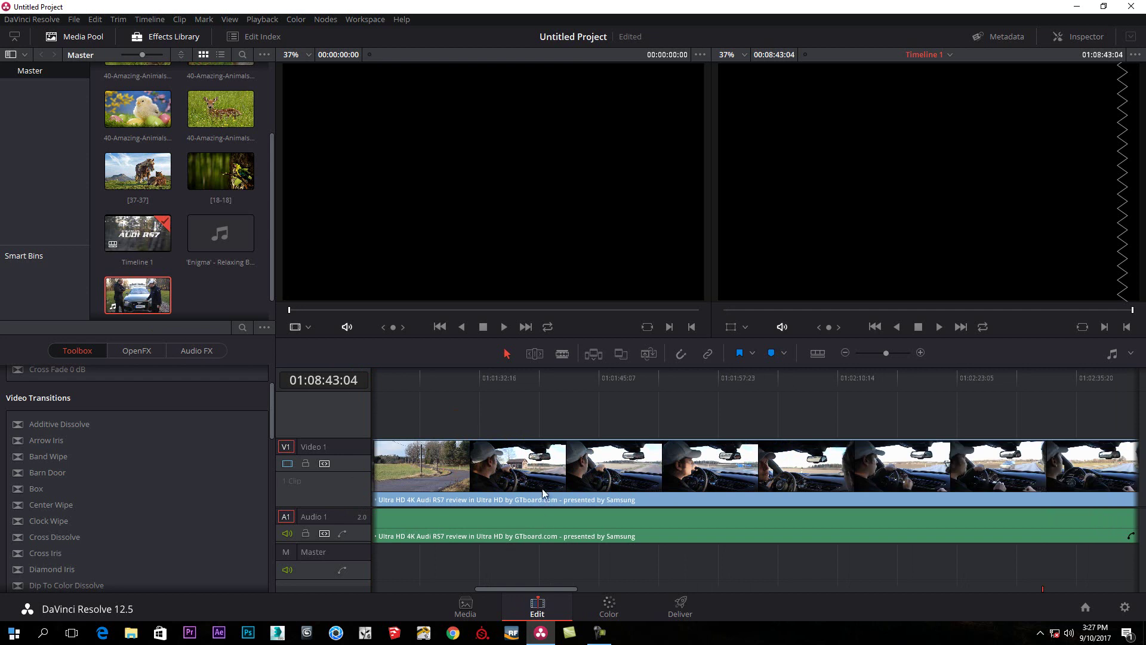
Play a short part of the Audi video in the timeline from 01:01:40:22 and stop it
{"action": "left_click", "coordinate": [556, 380]}
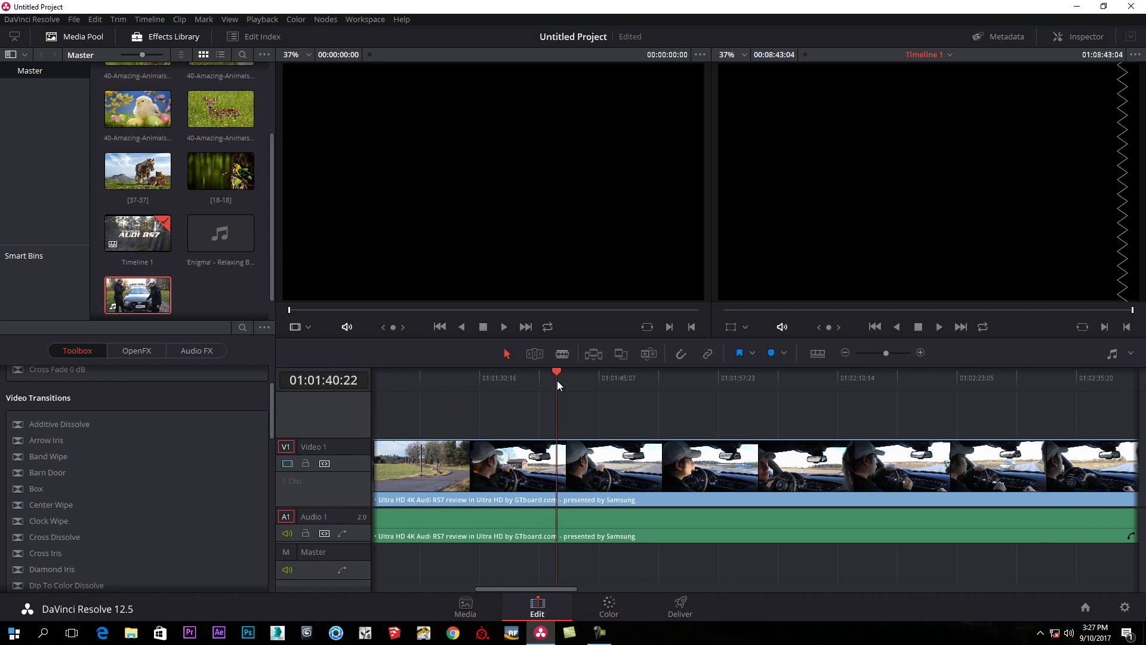
{"action": "left_click", "coordinate": [934, 328]}
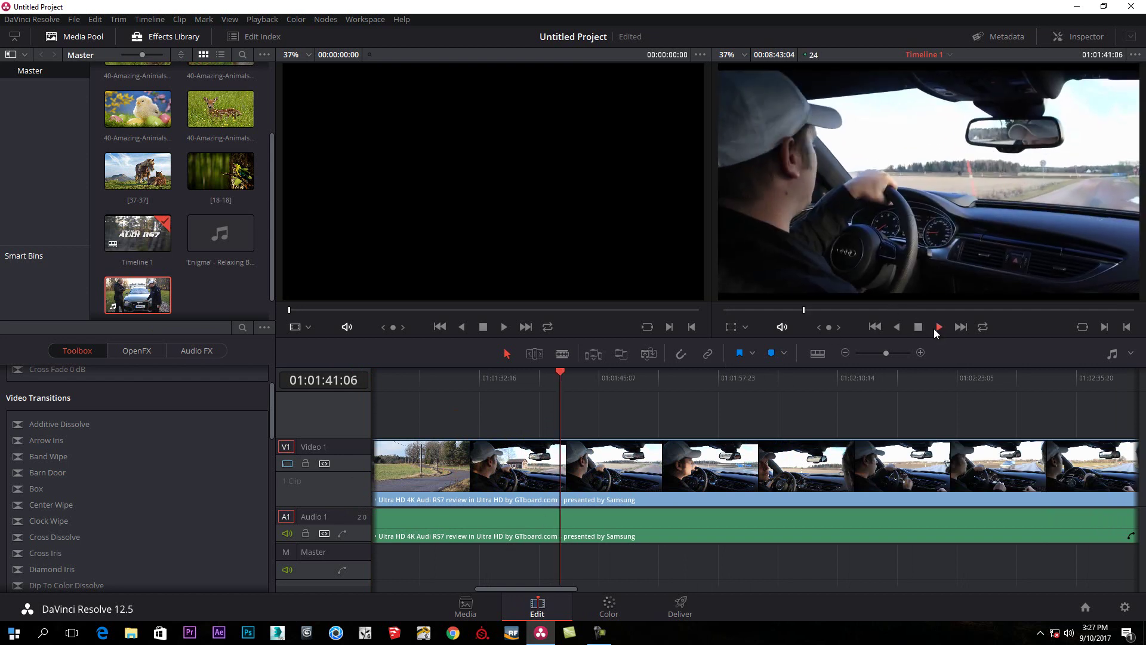
{"action": "left_click", "coordinate": [919, 327]}
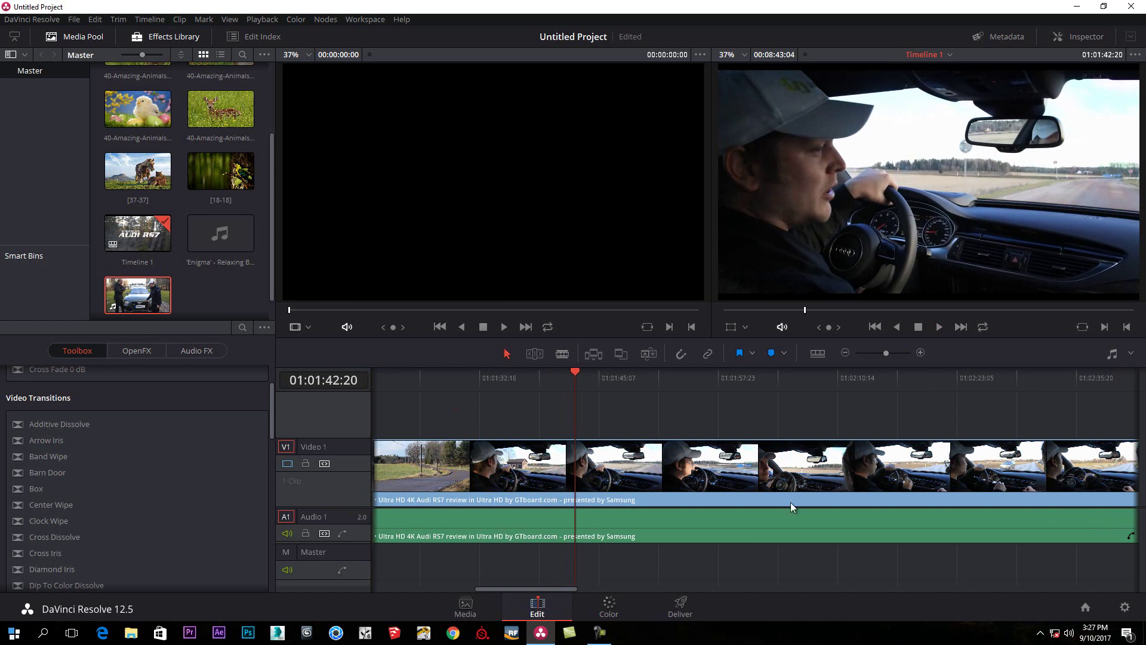
Try the compact timeline view, restore the filmstrip view, and set a medium video track height and the maximum audio track height
{"action": "left_click", "coordinate": [816, 353]}
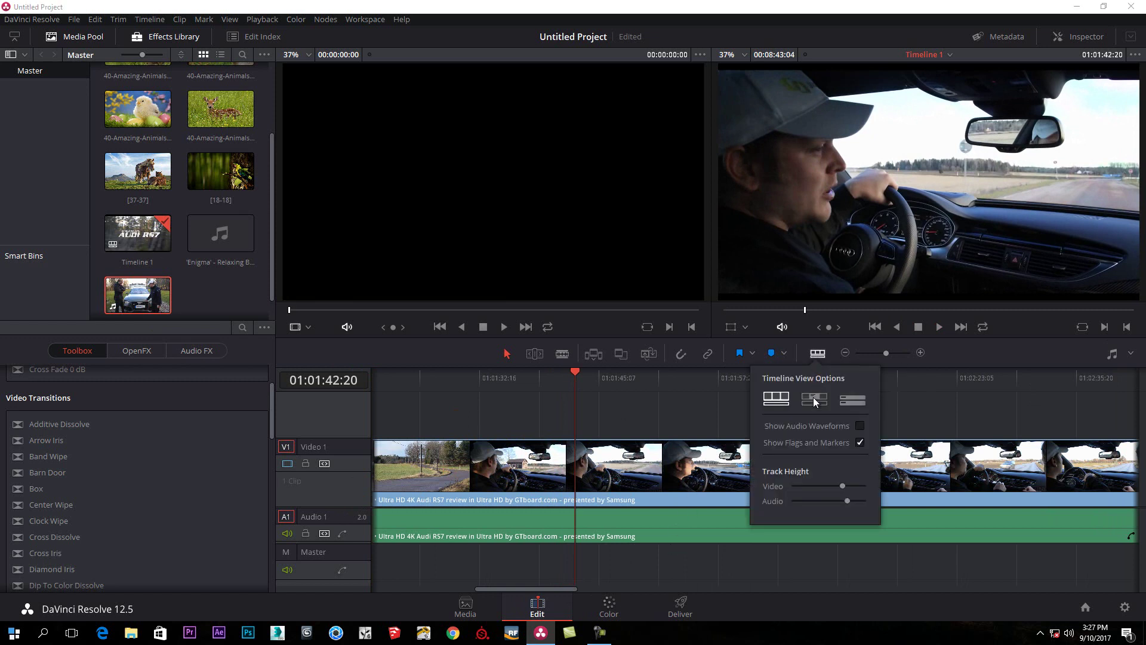
{"action": "left_click", "coordinate": [852, 400]}
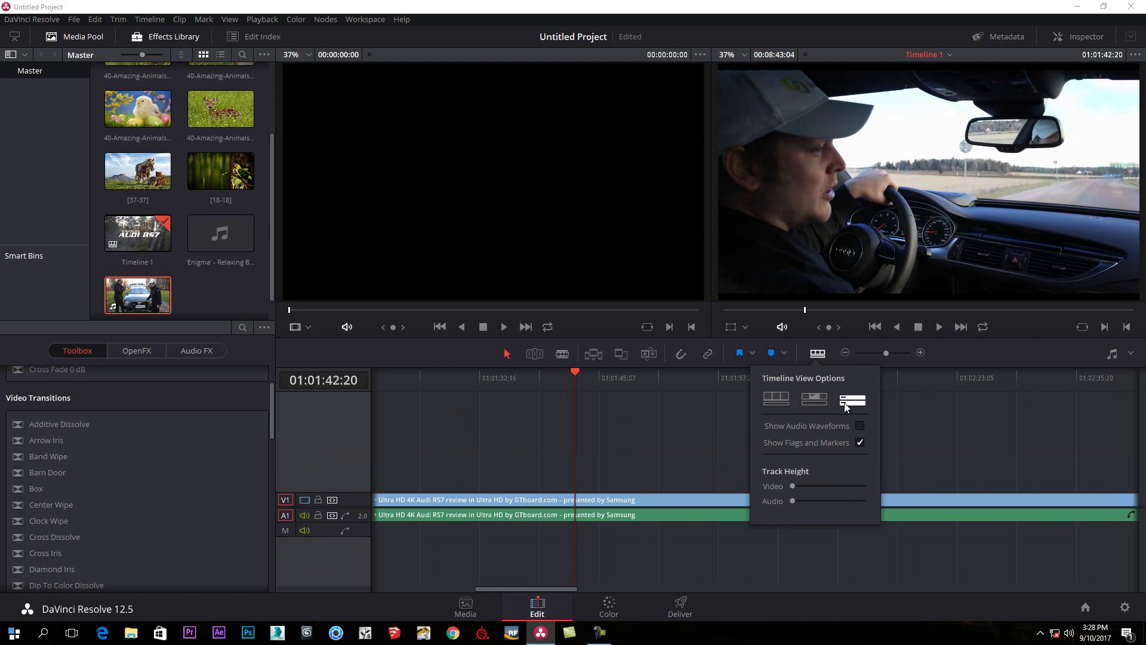
{"action": "left_click_drag", "start_coordinate": [794, 486], "coordinate": [776, 417]}
{"action": "left_click", "coordinate": [776, 398]}
{"action": "left_click_drag", "start_coordinate": [791, 486], "coordinate": [829, 486]}
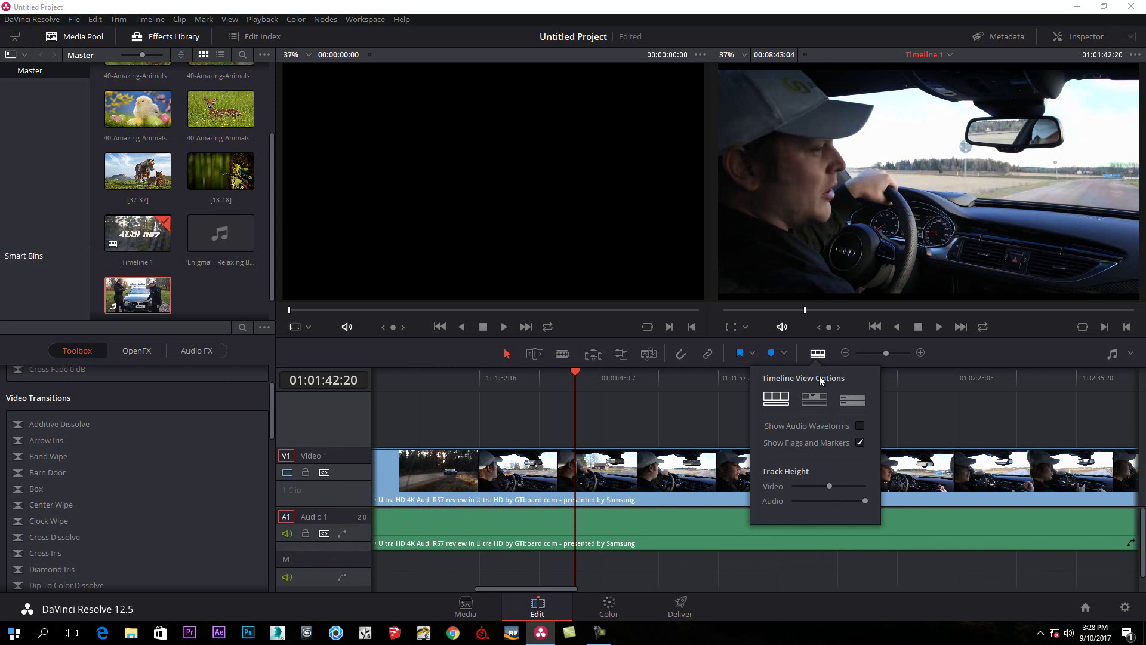
Enlarge the timeline scale slightly and move the playhead to 01:03:05:14, on the shot of the approaching car
{"action": "mouse_move", "coordinate": [885, 353]}
{"action": "left_mouse_down"}
{"action": "mouse_move", "coordinate": [872, 357]}
{"action": "mouse_move", "coordinate": [891, 352]}
{"action": "left_mouse_up"}
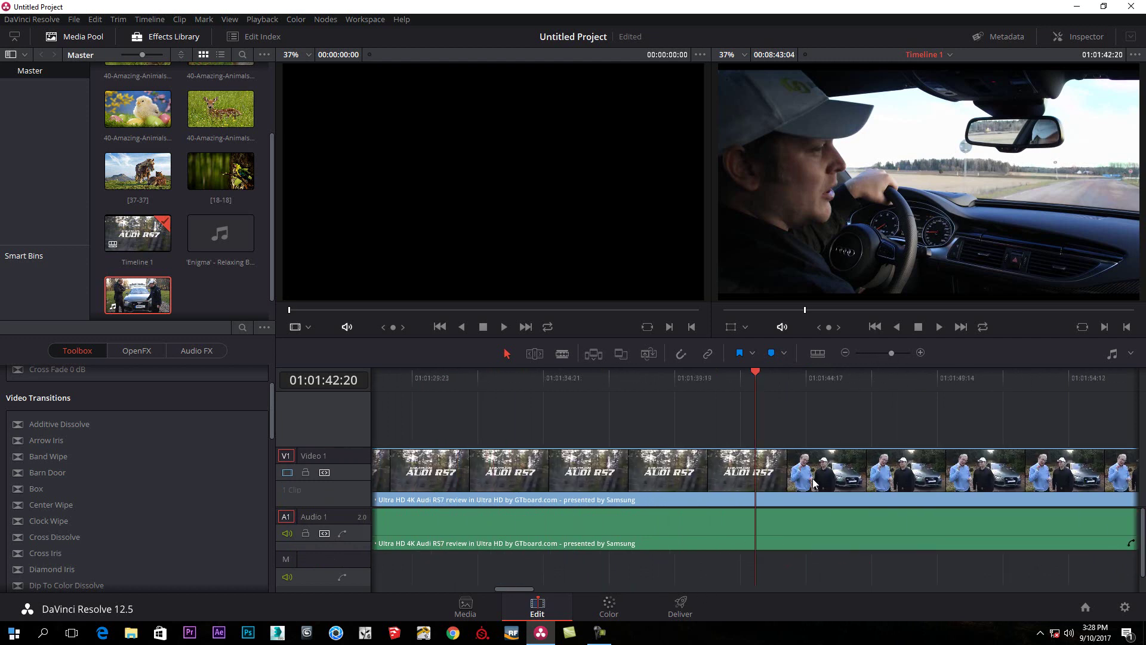
{"action": "left_click", "coordinate": [831, 373]}
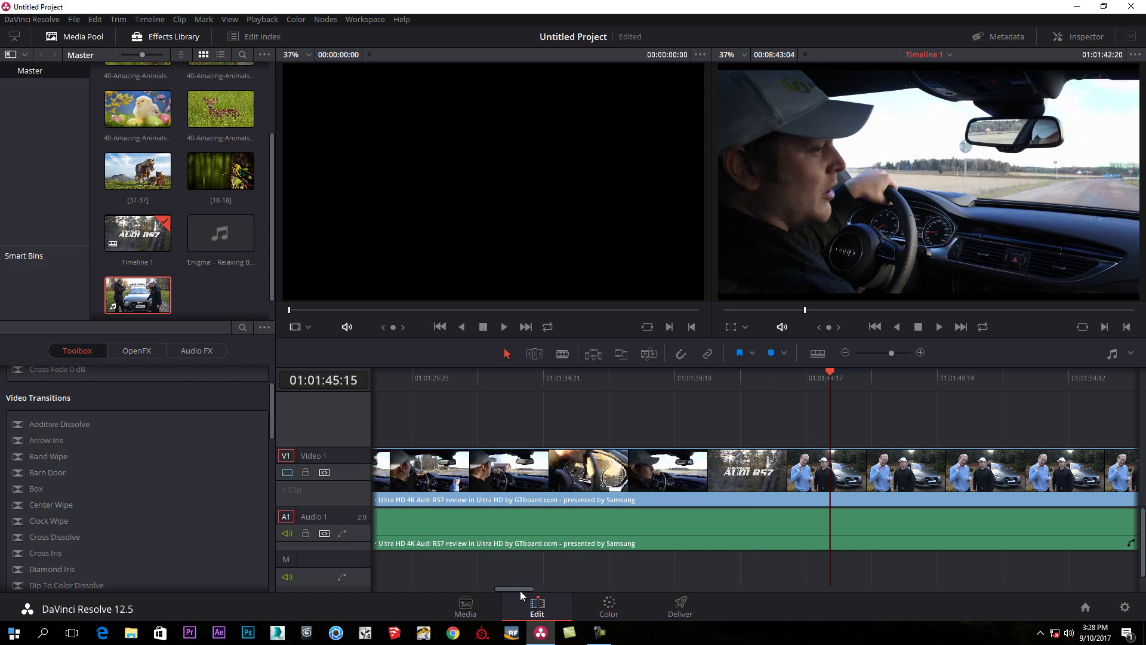
{"action": "left_click_drag", "start_coordinate": [521, 589], "coordinate": [648, 594]}
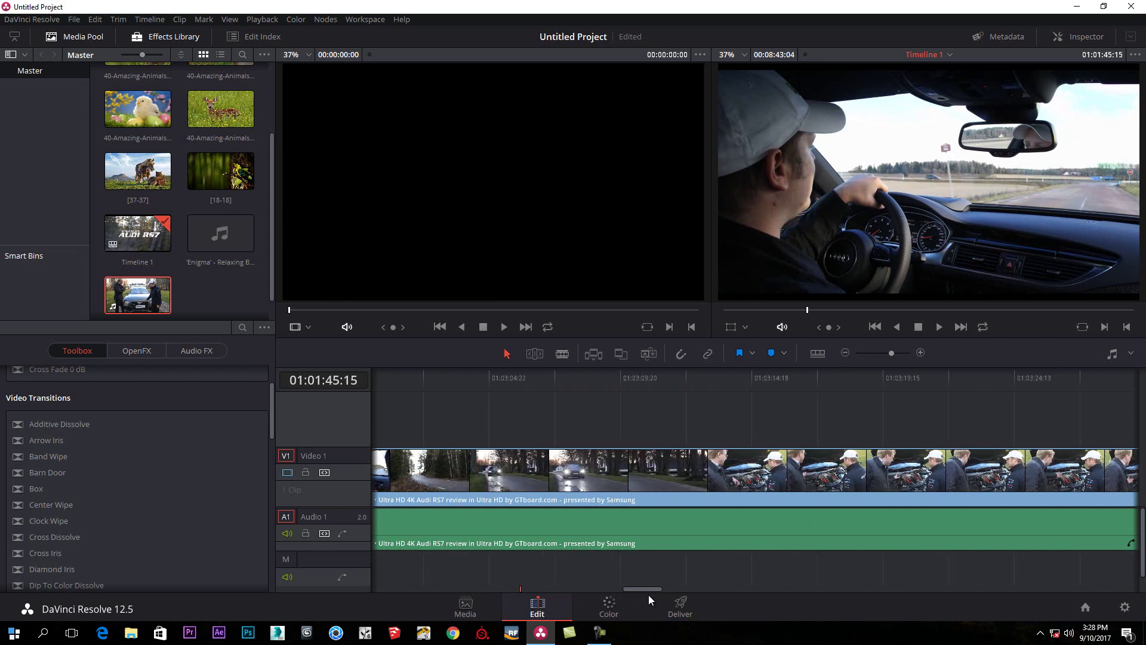
{"action": "left_click", "coordinate": [508, 378]}
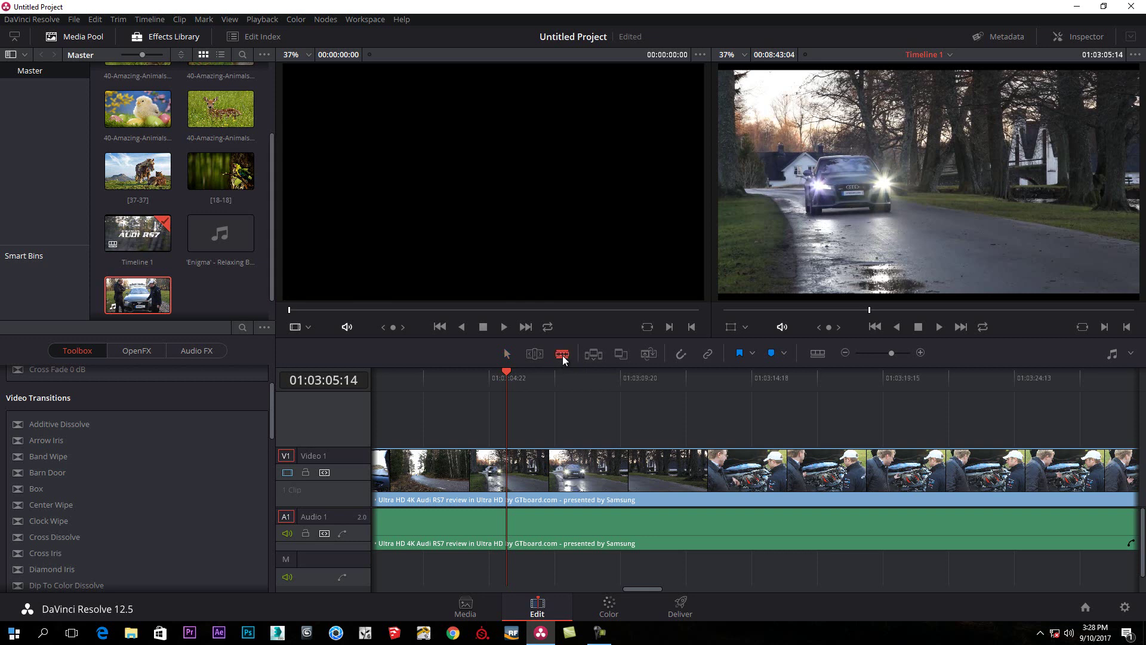
Cut the video at the start of the engine shot and about 3 seconds further on, and ripple delete the short piece between
{"action": "left_click", "coordinate": [707, 469]}
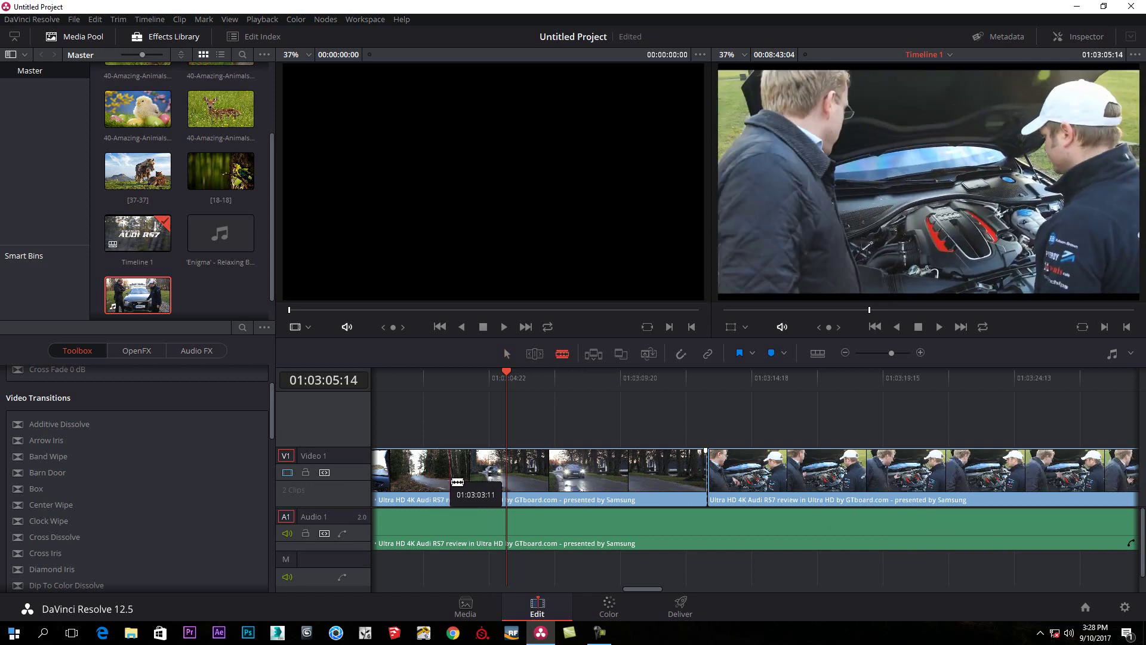
{"action": "left_click", "coordinate": [786, 474]}
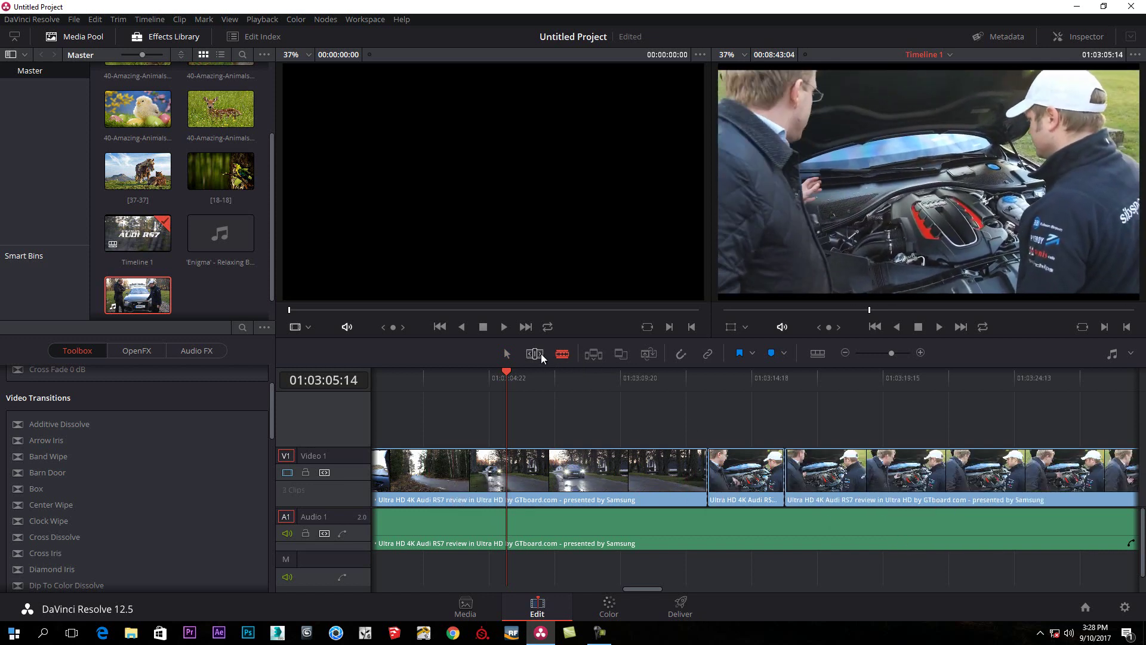
{"action": "mouse_move", "coordinate": [785, 474]}
{"action": "left_mouse_down"}
{"action": "mouse_move", "coordinate": [761, 475]}
{"action": "mouse_move", "coordinate": [784, 477]}
{"action": "left_mouse_up"}
{"action": "left_click", "coordinate": [767, 488]}
{"action": "key", "text": "Delete"}
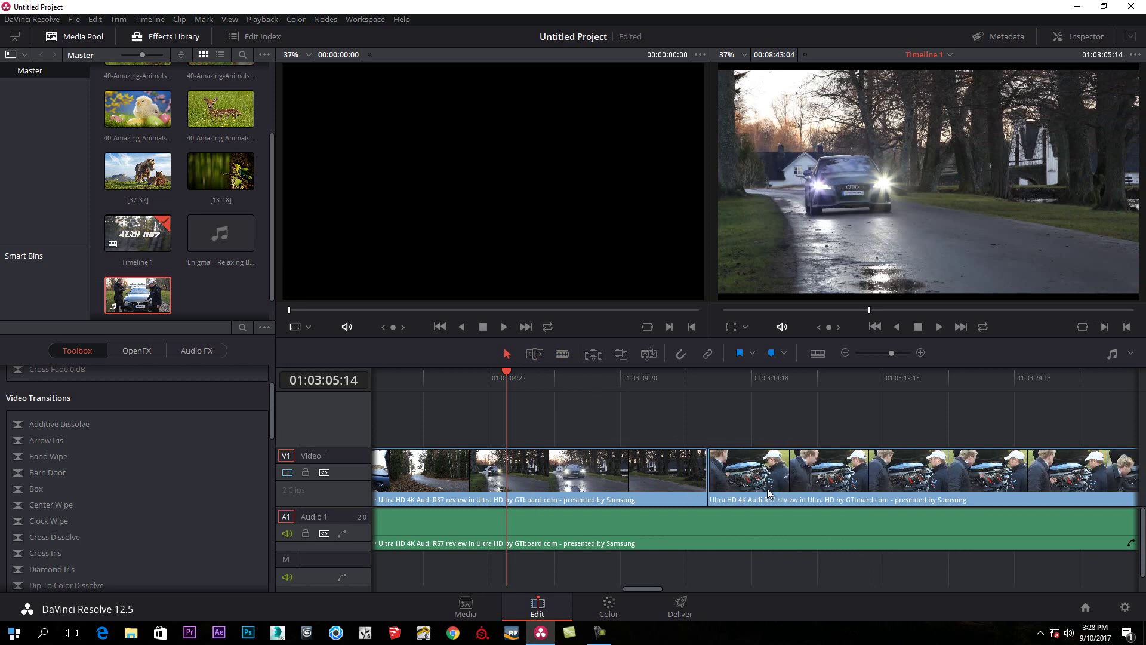
Try deleting the Audi video's audio clip separately from its picture, and undo the deletion
{"action": "left_click", "coordinate": [718, 524]}
{"action": "left_click", "coordinate": [664, 489]}
{"action": "left_click", "coordinate": [671, 524]}
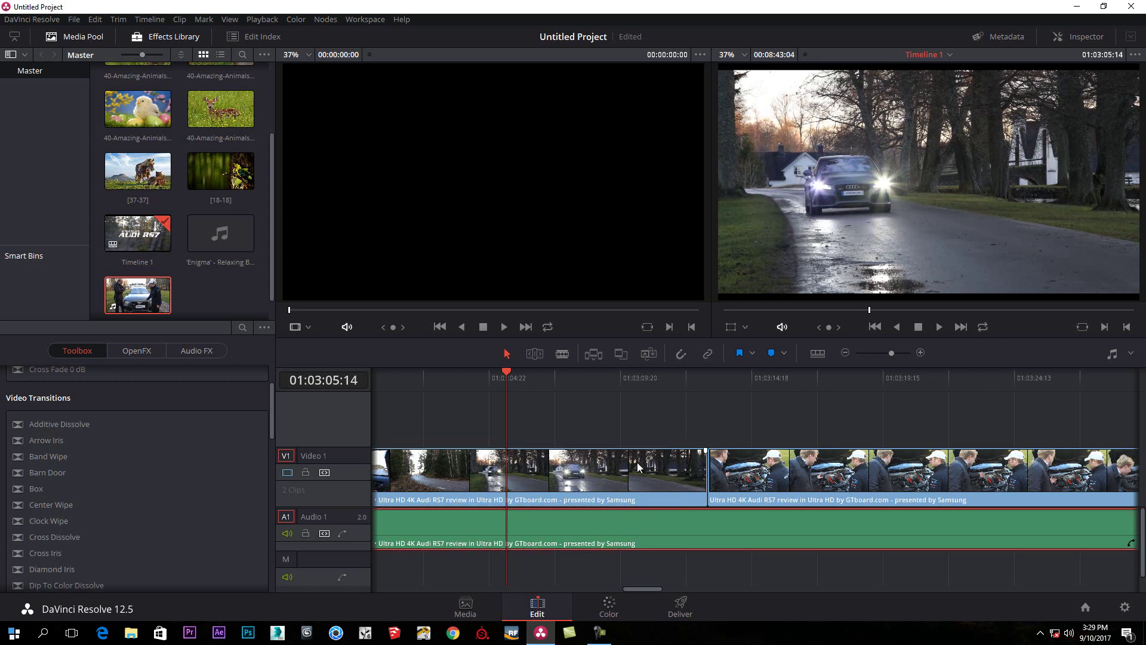
{"action": "left_click_drag", "start_coordinate": [628, 528], "coordinate": [542, 533]}
{"action": "key", "text": "Delete"}
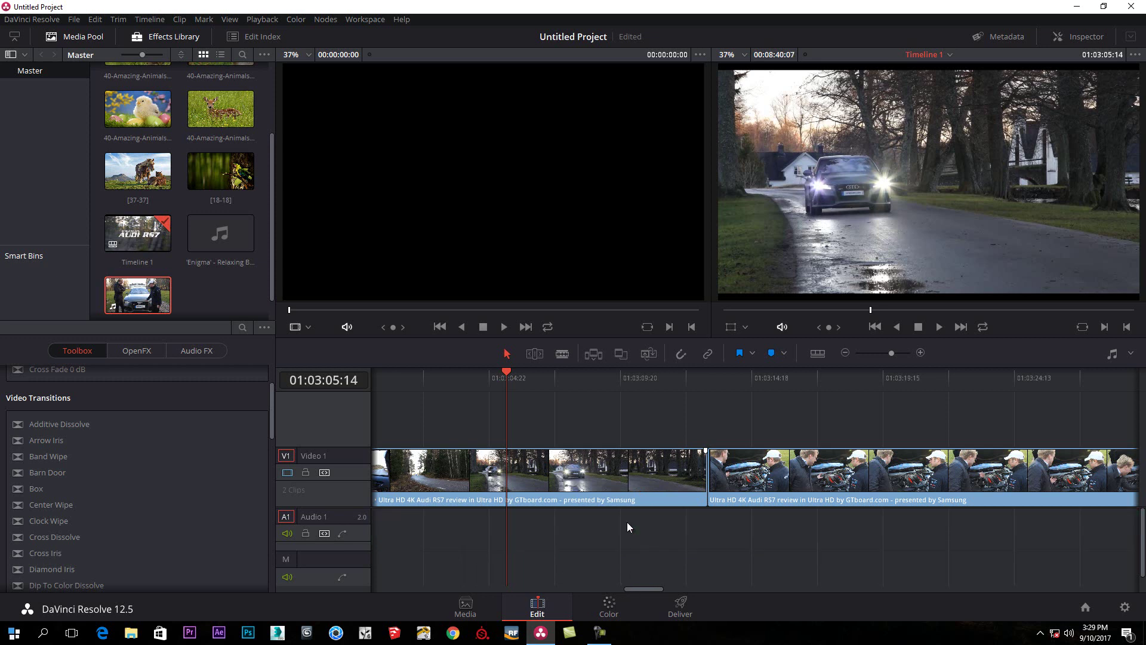
{"action": "key", "text": "ctrl+z"}
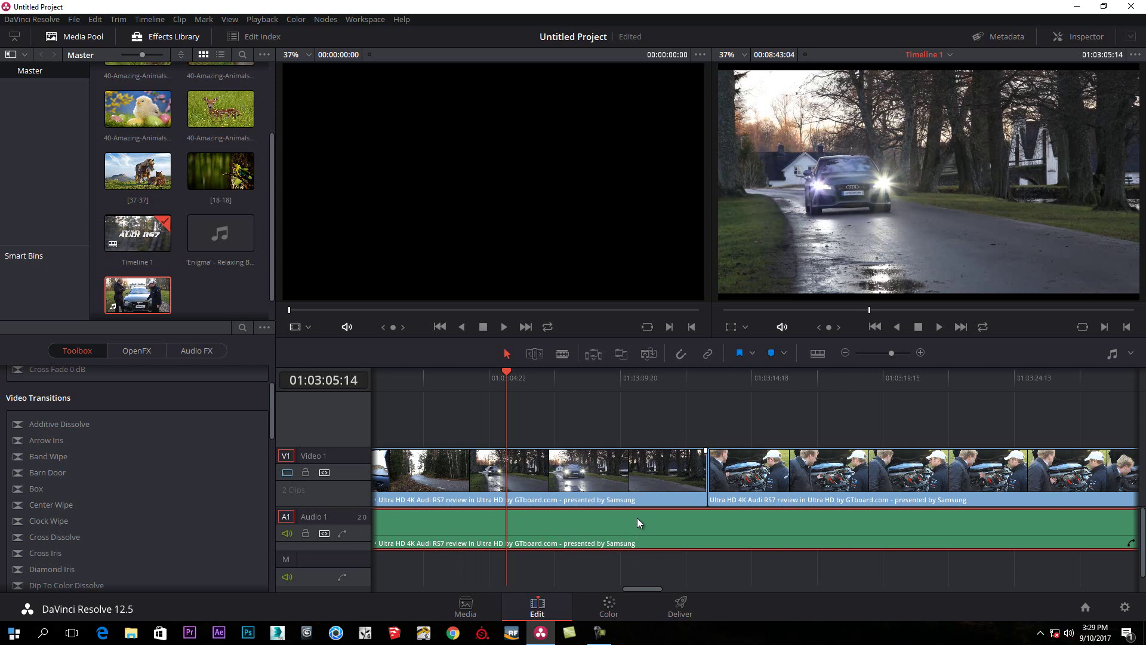
{"action": "right_click", "coordinate": [637, 518]}
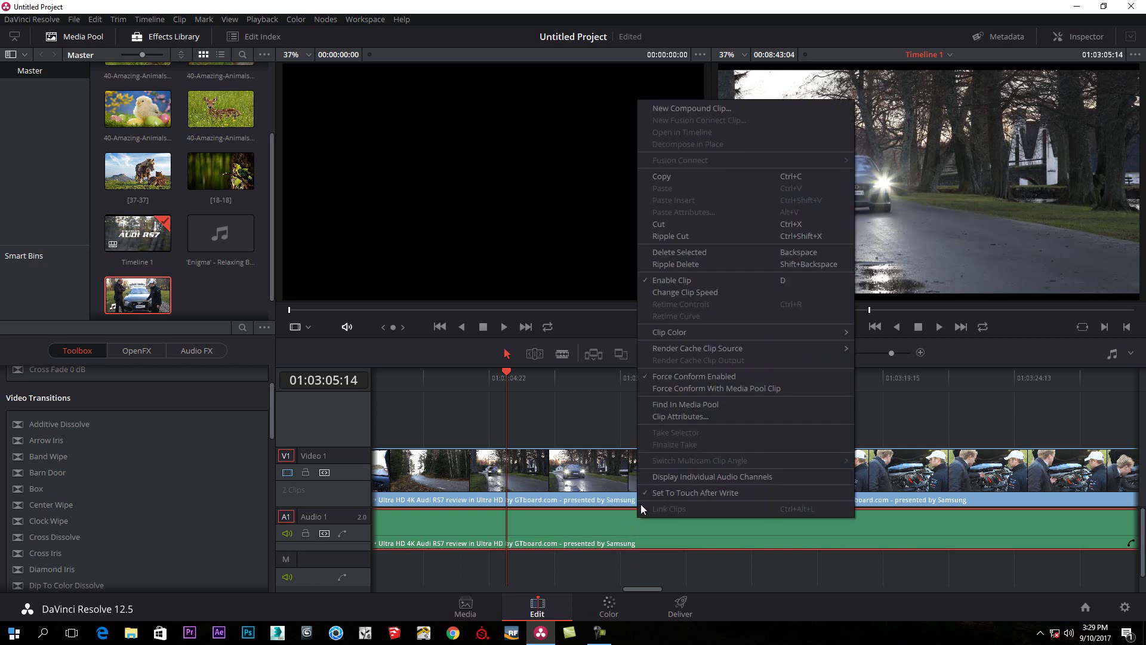
{"action": "left_click", "coordinate": [593, 485]}
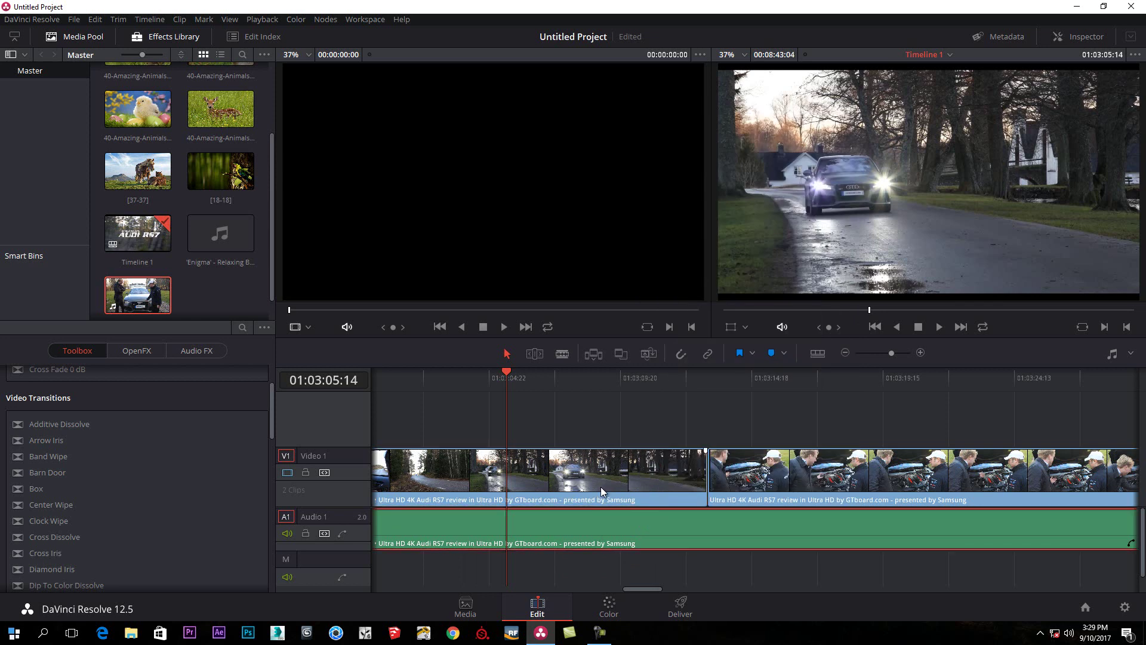
{"action": "left_click", "coordinate": [620, 529]}
Open the first Audi clip for color grading, setting its RGB offset to about 23.22/24.02/37.00 and gain to about 1.13/0.97/0.88
{"action": "left_click", "coordinate": [535, 475]}
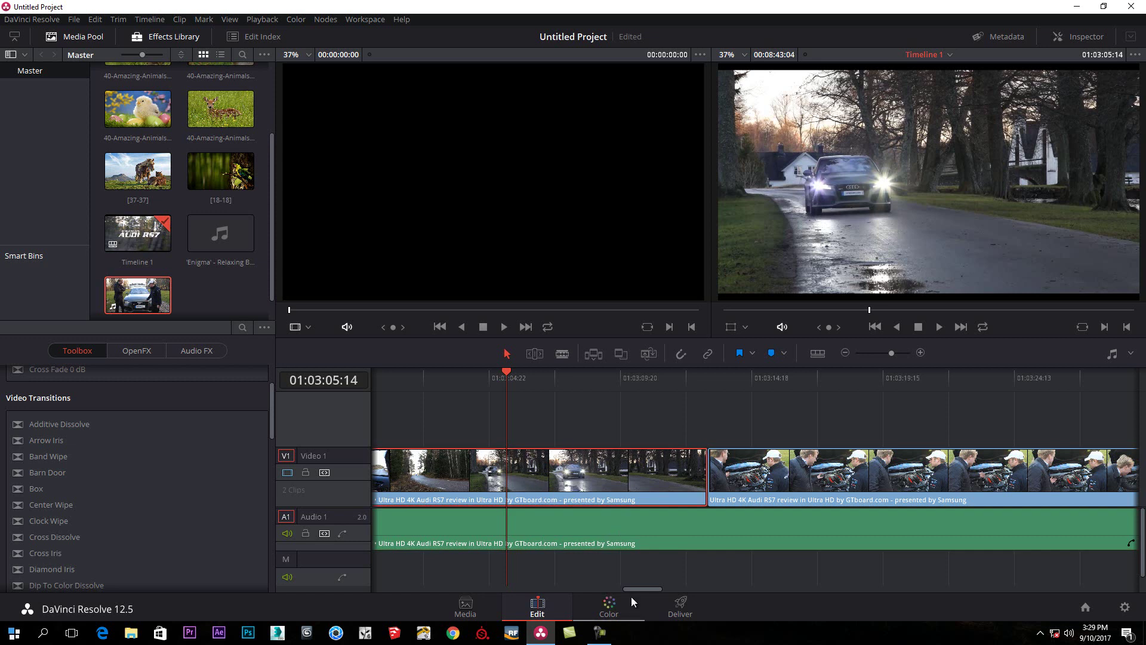
{"action": "left_click", "coordinate": [608, 606]}
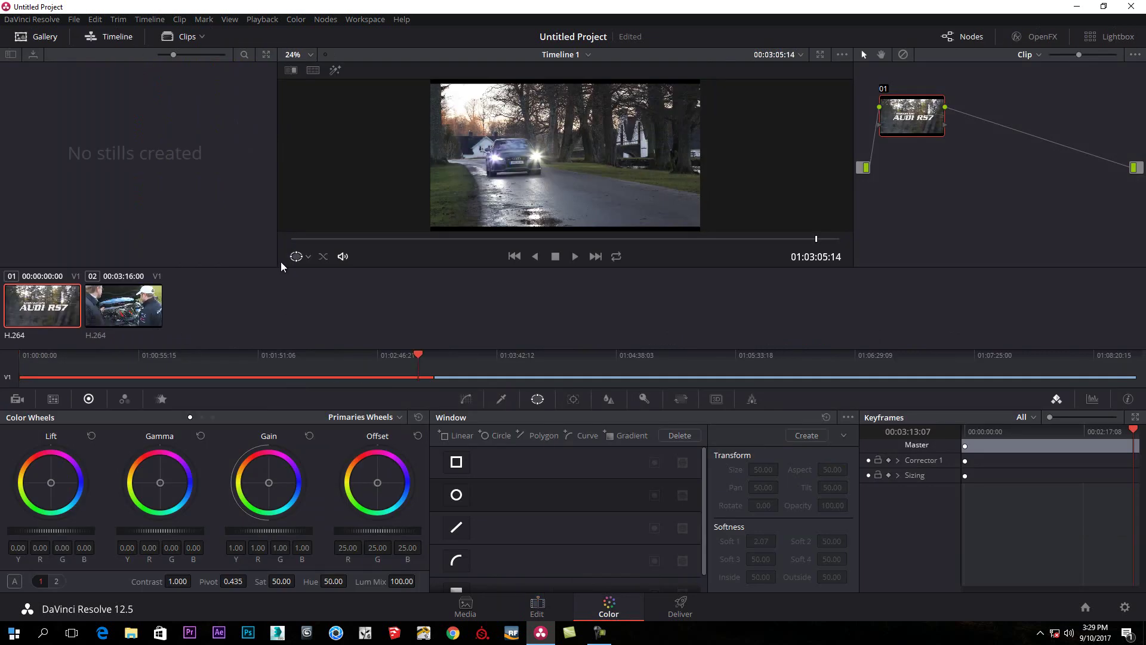
{"action": "mouse_move", "coordinate": [277, 265]}
{"action": "left_mouse_down"}
{"action": "mouse_move", "coordinate": [536, 262]}
{"action": "mouse_move", "coordinate": [197, 259]}
{"action": "mouse_move", "coordinate": [295, 263]}
{"action": "mouse_move", "coordinate": [260, 263]}
{"action": "left_mouse_up"}
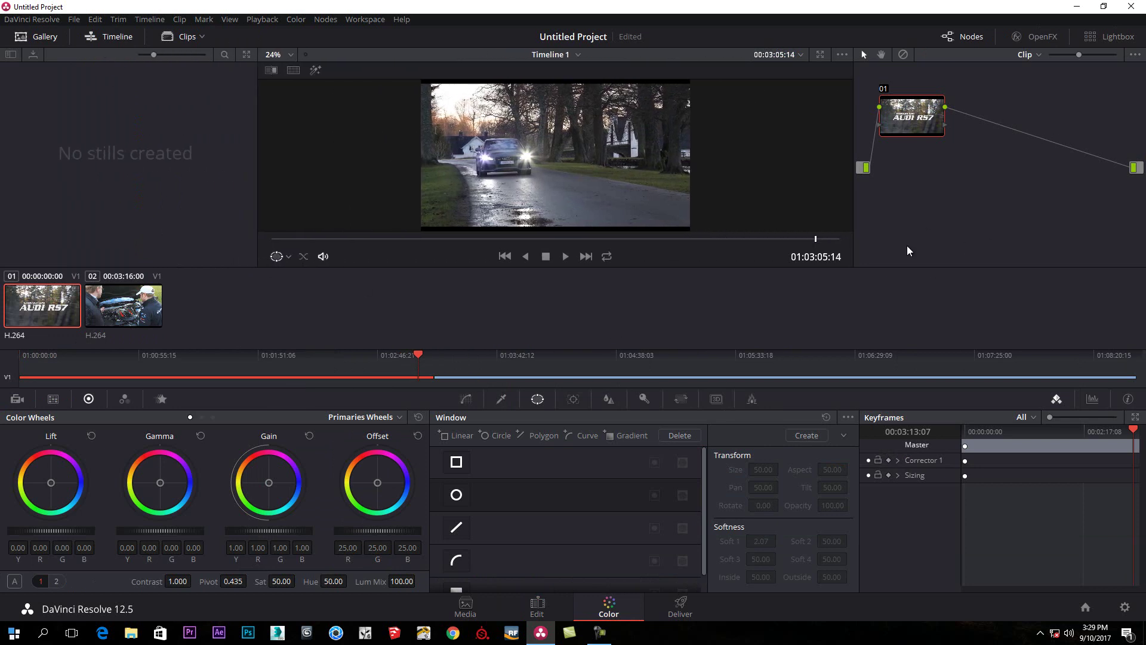
{"action": "left_click_drag", "start_coordinate": [401, 476], "coordinate": [384, 482]}
{"action": "left_click_drag", "start_coordinate": [272, 487], "coordinate": [270, 478]}
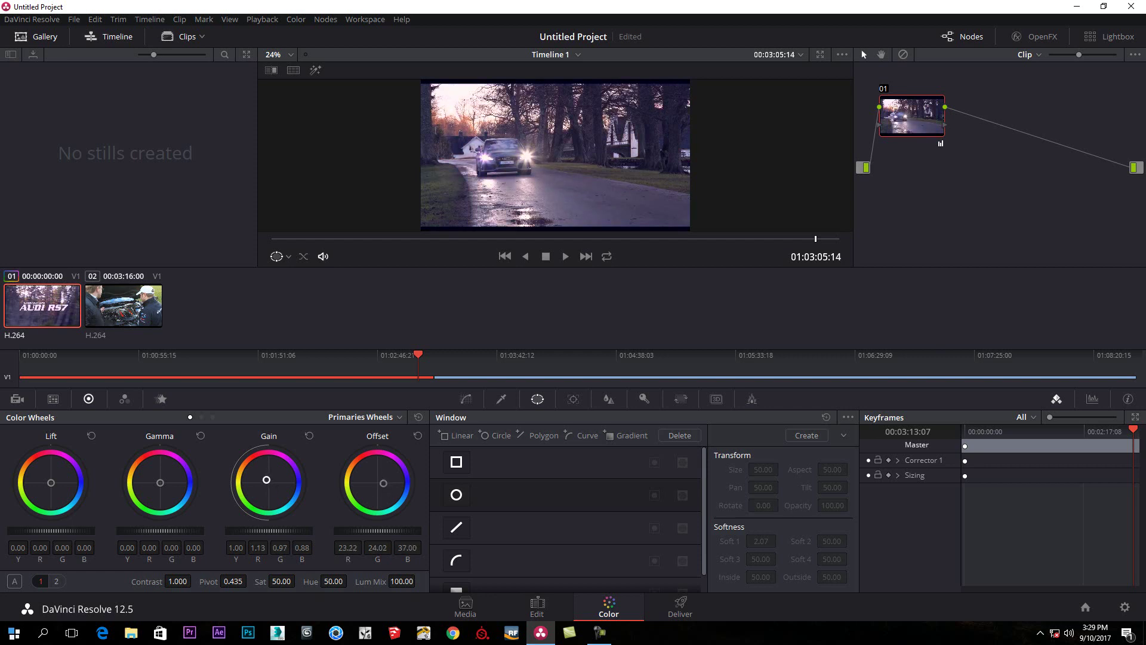
Set the clip's RGB gamma to about 0.03/-0.01/-0.02 and lift to about -0.04/0.01/-0.01, and check the graded car up close
{"action": "left_click_drag", "start_coordinate": [173, 494], "coordinate": [174, 494]}
{"action": "left_click_drag", "start_coordinate": [51, 482], "coordinate": [51, 485]}
{"action": "scroll", "coordinate": [481, 200], "scroll_direction": "up", "scroll_amount": 5}
{"action": "scroll", "coordinate": [481, 200], "scroll_direction": "up", "scroll_amount": 2}
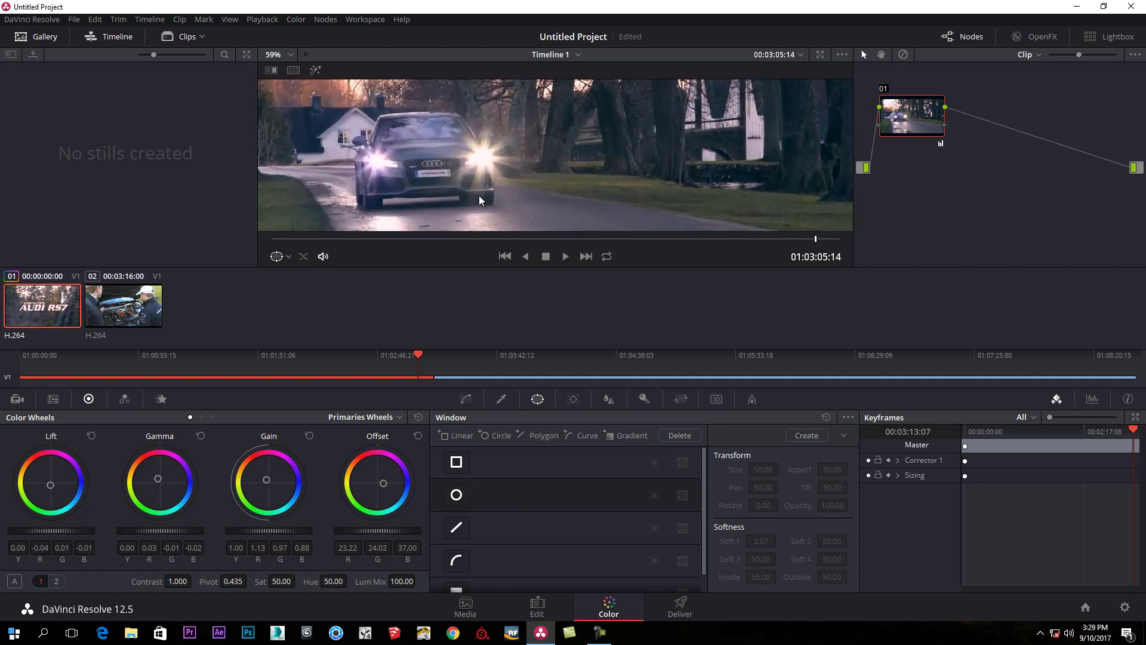
{"action": "scroll", "coordinate": [481, 200], "scroll_direction": "down", "scroll_amount": 2}
{"action": "scroll", "coordinate": [462, 182], "scroll_direction": "down", "scroll_amount": 1}
{"action": "scroll", "coordinate": [462, 182], "scroll_direction": "down", "scroll_amount": 1}
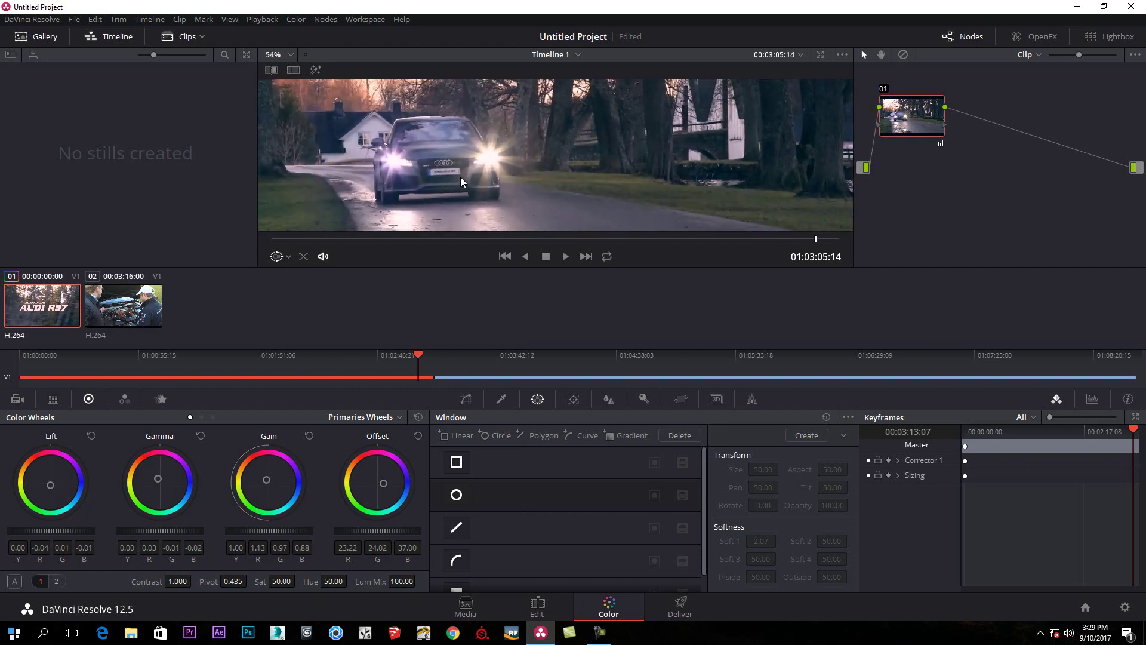
{"action": "scroll", "coordinate": [461, 182], "scroll_direction": "up", "scroll_amount": 1}
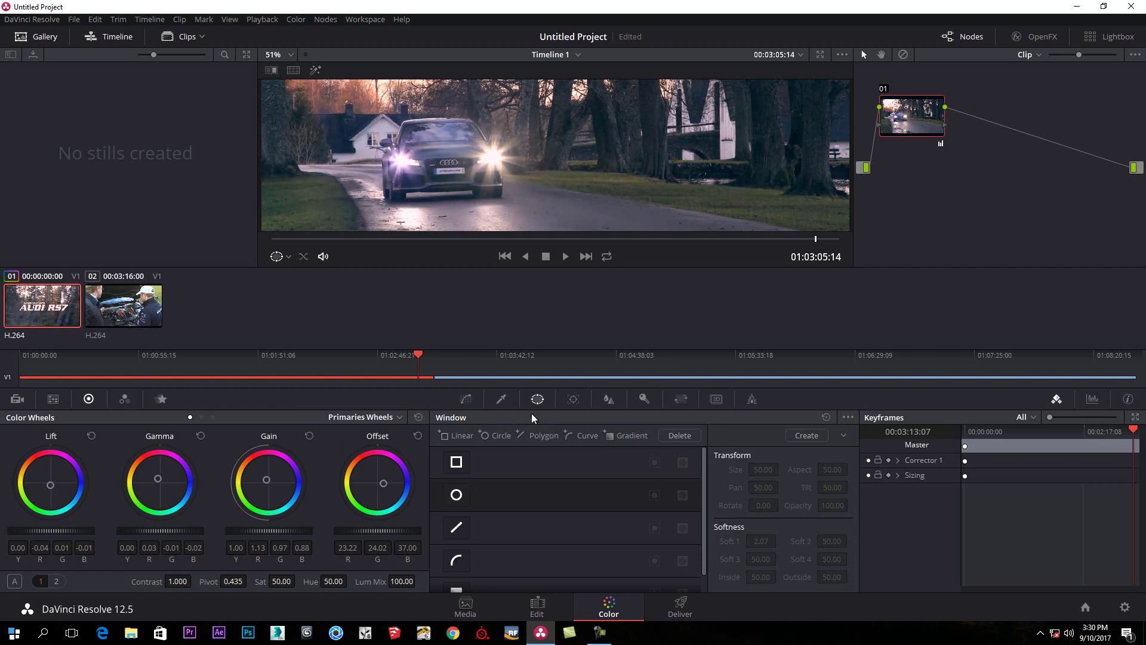
Add a circular window to the Audi clip's grade and shrink it over the car headlight at the left of the picture
{"action": "left_click", "coordinate": [572, 400]}
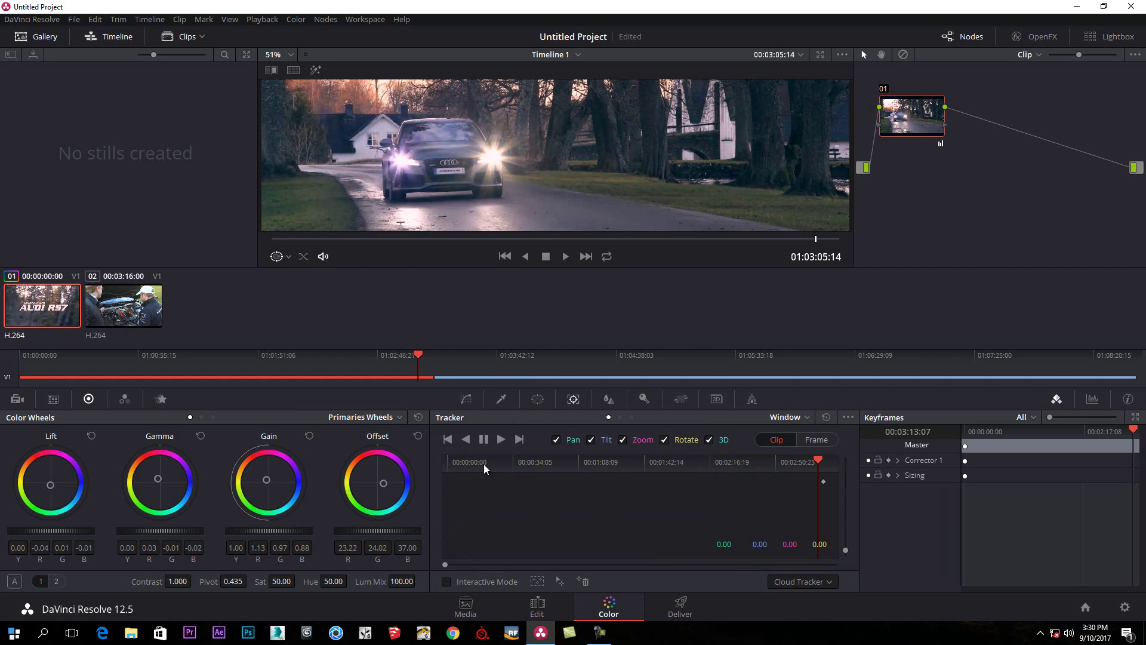
{"action": "left_click", "coordinate": [539, 400]}
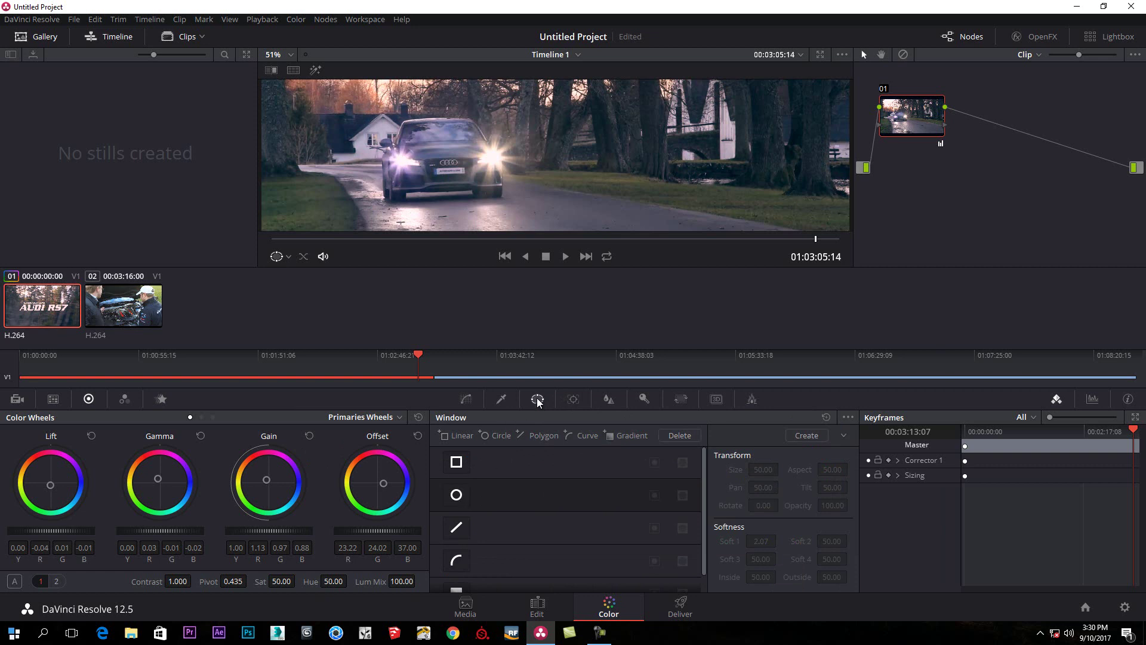
{"action": "left_click", "coordinate": [455, 495]}
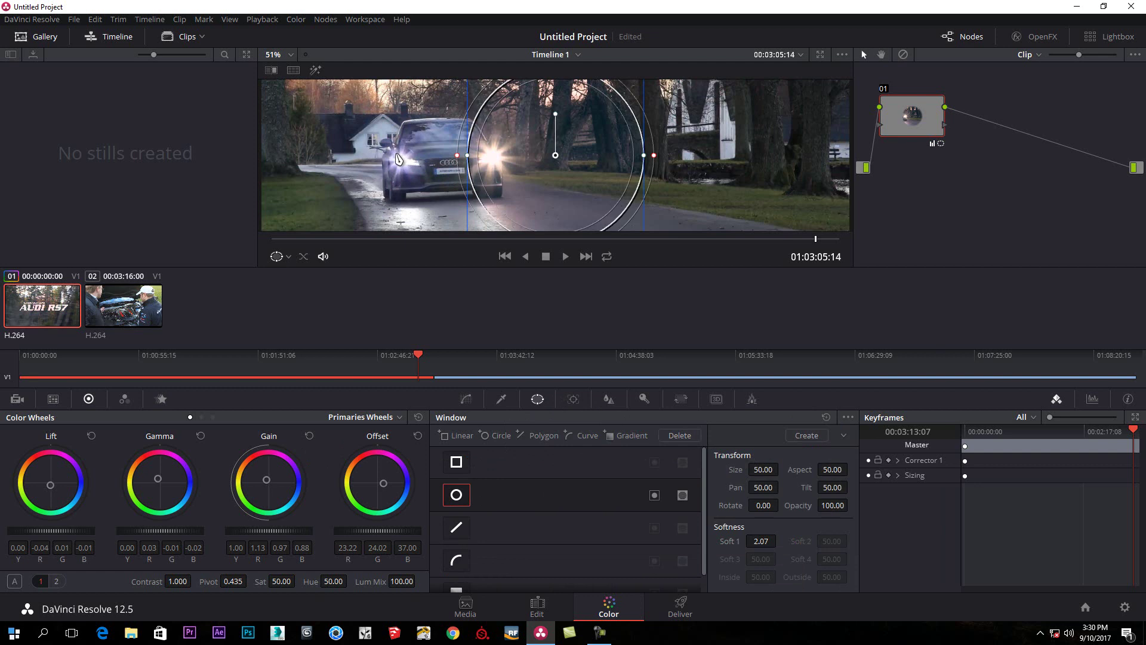
{"action": "left_click_drag", "start_coordinate": [556, 156], "coordinate": [420, 162]}
{"action": "scroll", "coordinate": [448, 164], "scroll_direction": "down", "scroll_amount": 1}
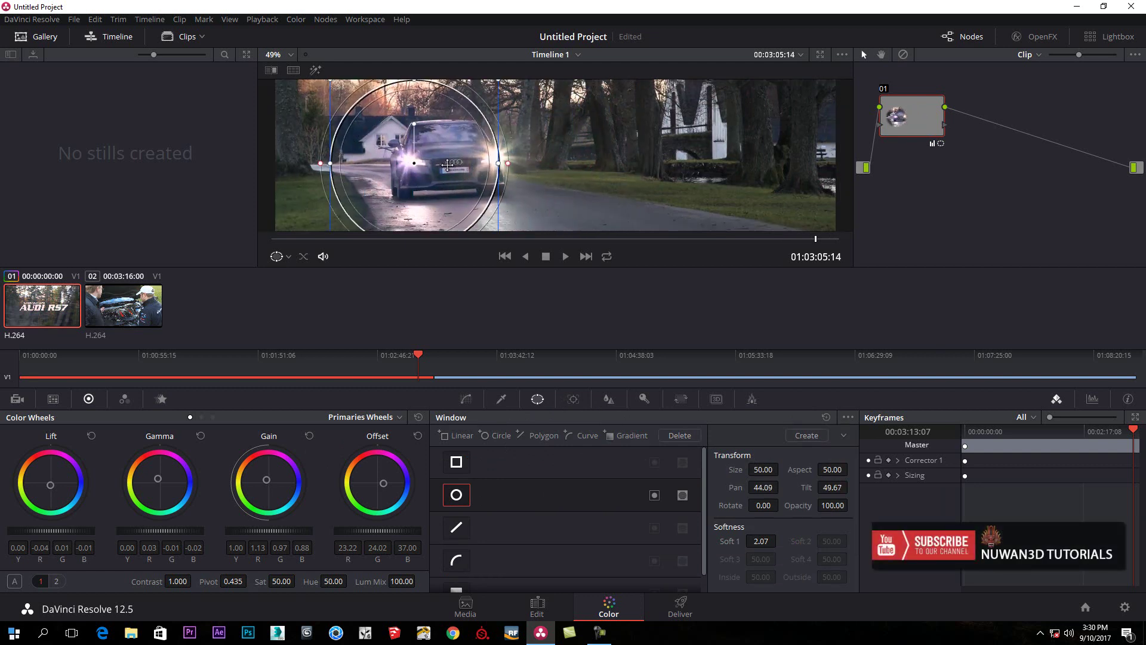
{"action": "scroll", "coordinate": [466, 149], "scroll_direction": "down", "scroll_amount": 2}
{"action": "left_click_drag", "start_coordinate": [505, 105], "coordinate": [443, 161]}
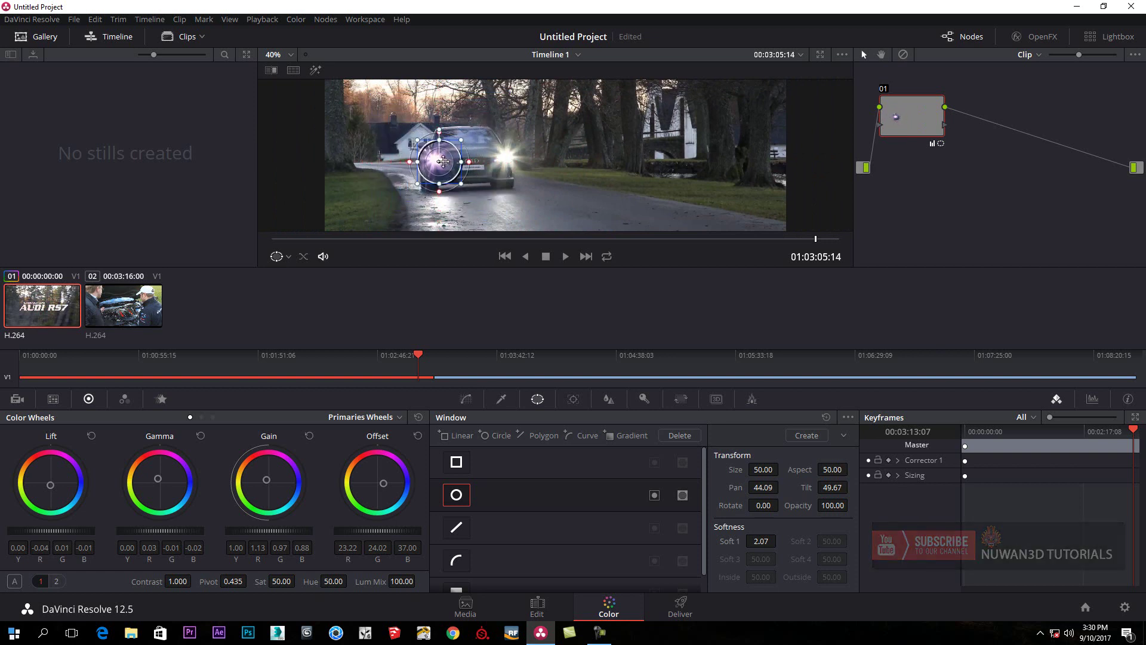
Move the circular window onto the other headlight and tint it orange with RGB offset 29.88/22.51/30.12 and gain 1.33/0.93/0.68
{"action": "scroll", "coordinate": [443, 161], "scroll_direction": "up", "scroll_amount": 5}
{"action": "left_click_drag", "start_coordinate": [366, 166], "coordinate": [478, 158]}
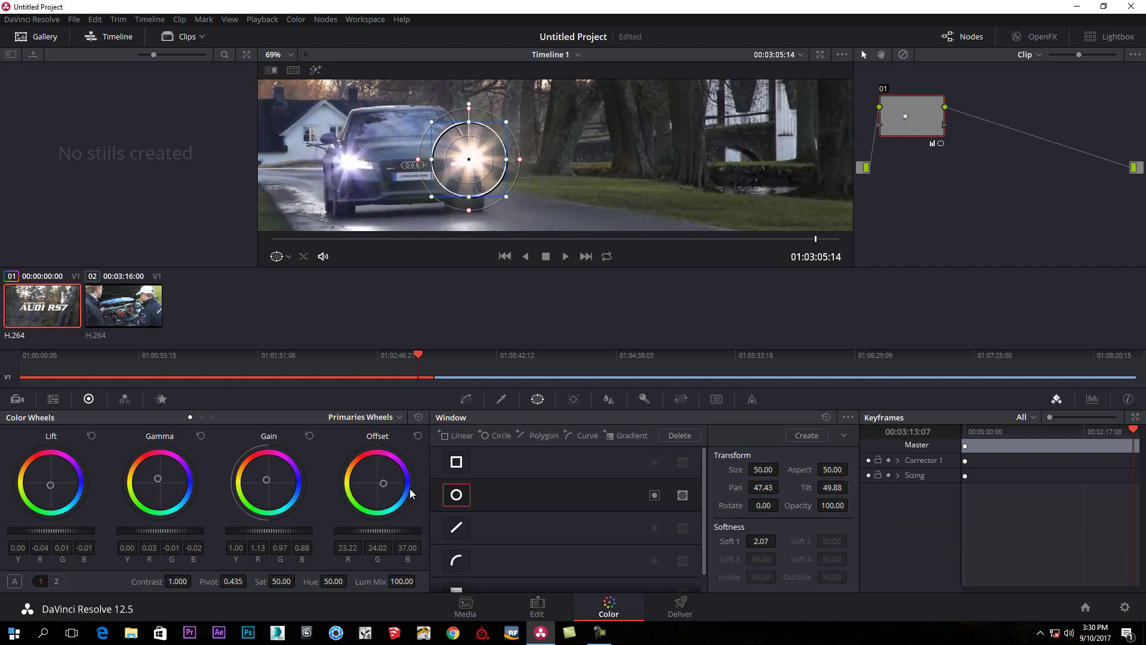
{"action": "left_click_drag", "start_coordinate": [383, 487], "coordinate": [380, 478]}
{"action": "left_click_drag", "start_coordinate": [270, 479], "coordinate": [264, 476]}
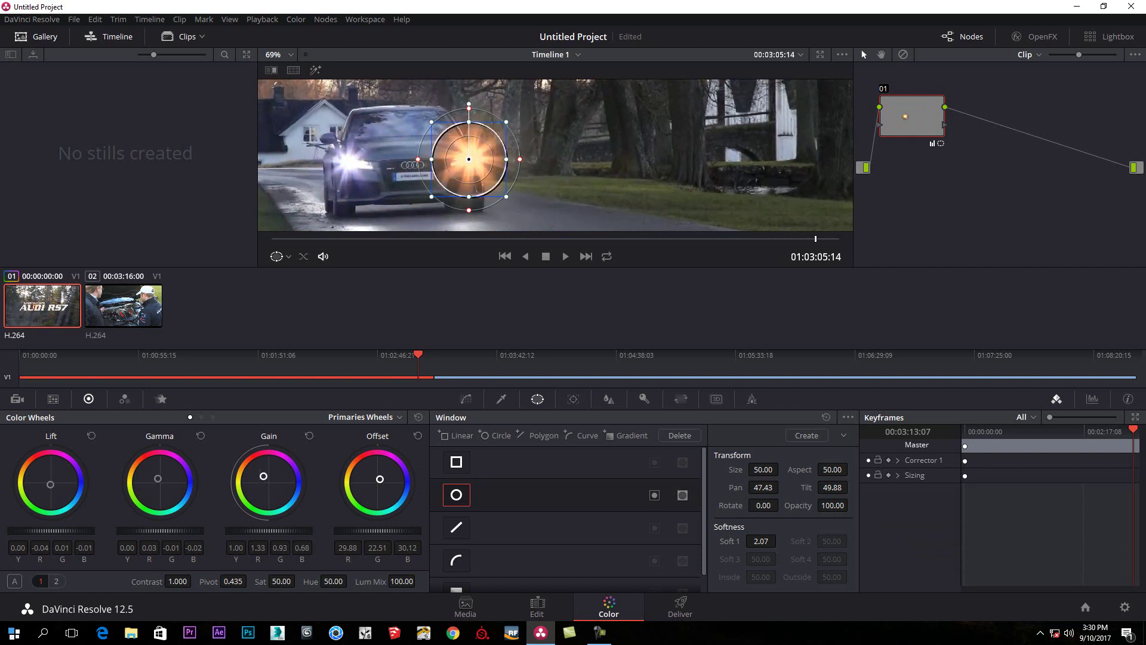
Track the headlight window forward from 01:03:05:14 until the car passes the camera at about 01:03:09:17
{"action": "left_click", "coordinate": [573, 399]}
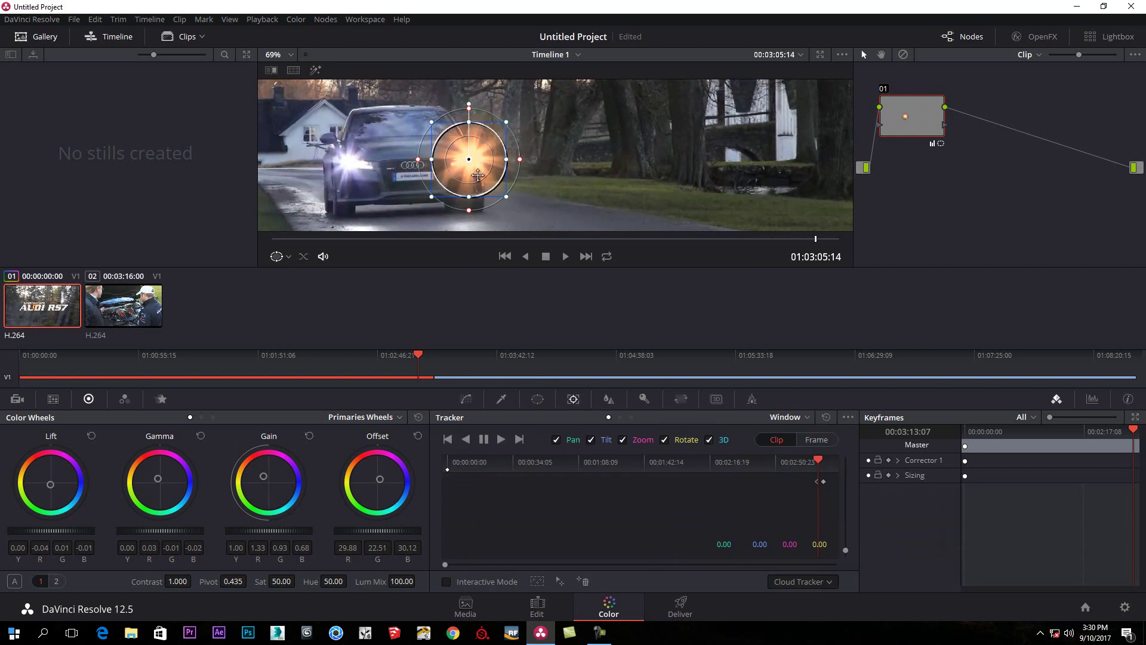
{"action": "scroll", "coordinate": [549, 190], "scroll_direction": "down", "scroll_amount": 1}
{"action": "scroll", "coordinate": [549, 190], "scroll_direction": "down", "scroll_amount": 2}
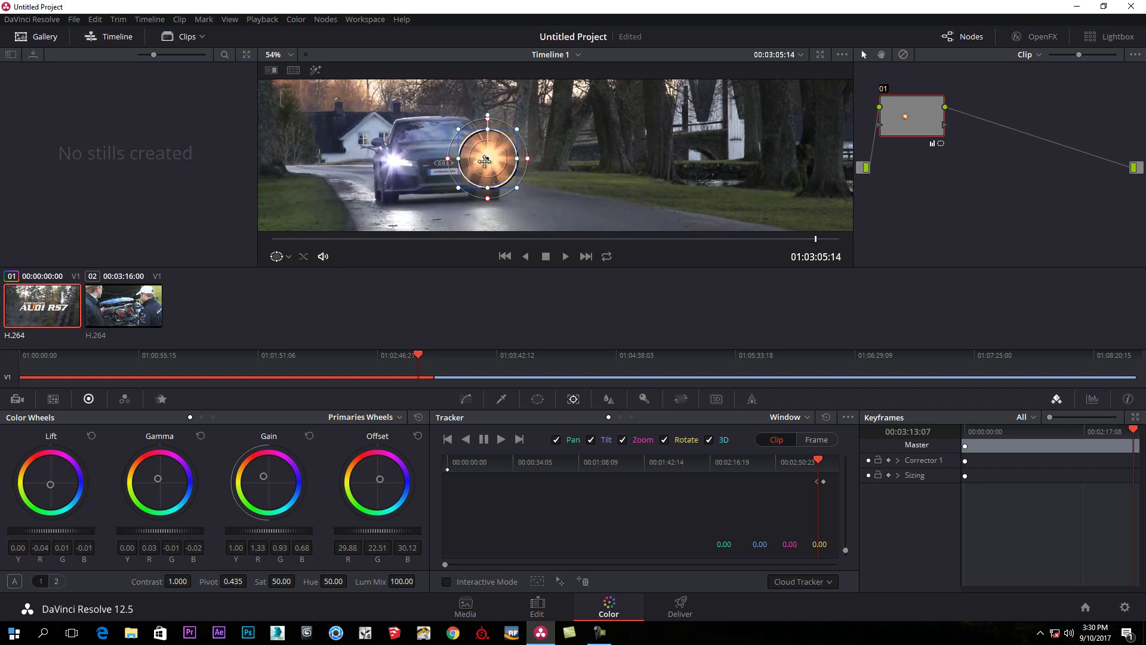
{"action": "left_click", "coordinate": [502, 440]}
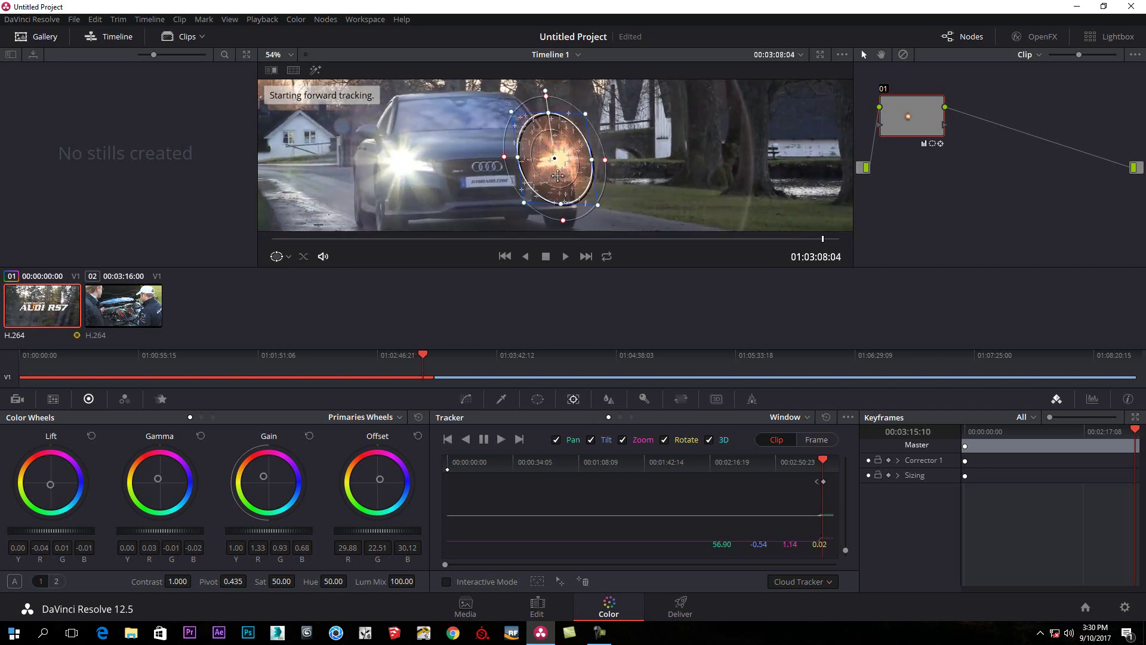
{"action": "left_click", "coordinate": [487, 440]}
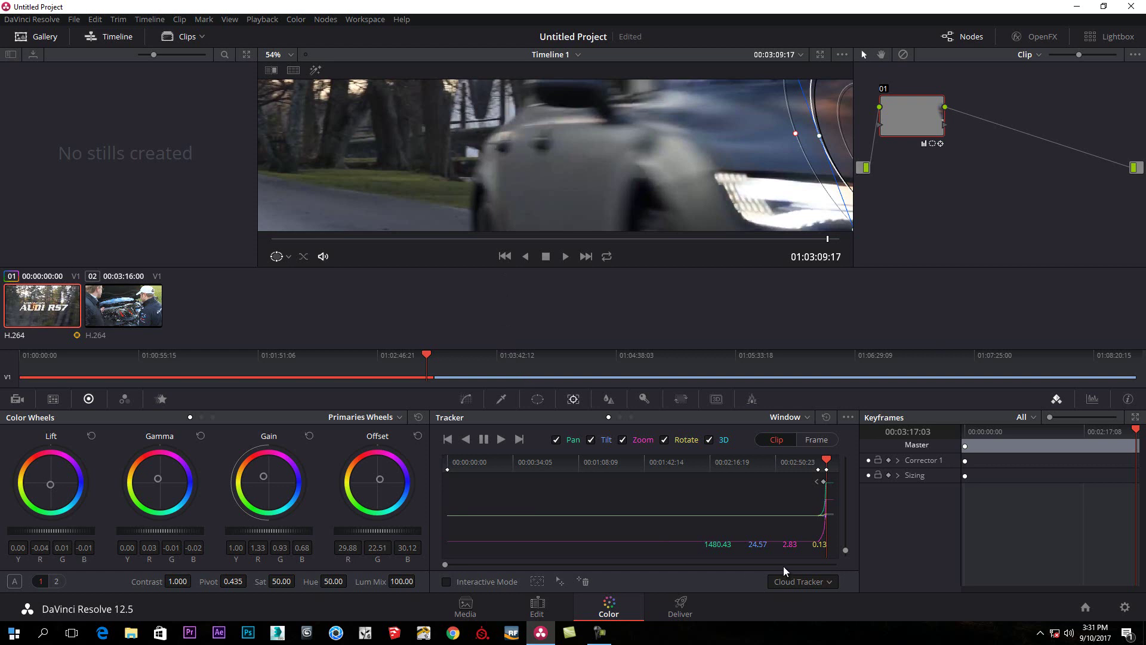
Play the tracked headlight tint back from 01:03:01:11 without the window outline, and look at the render settings
{"action": "left_click", "coordinate": [809, 461]}
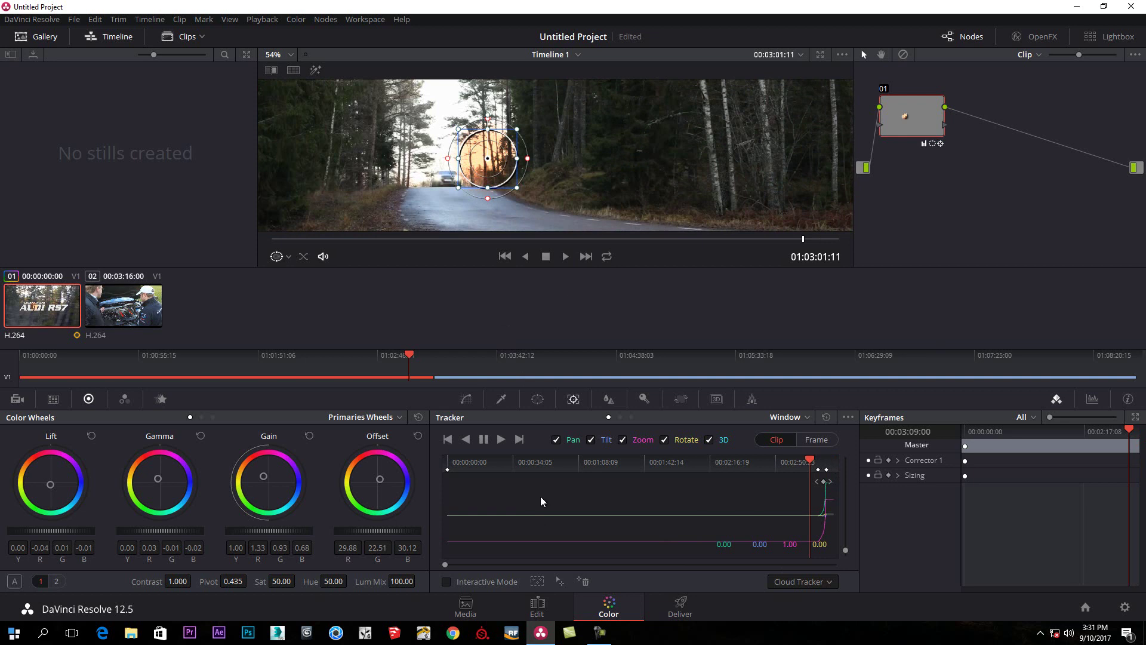
{"action": "left_click", "coordinate": [466, 399]}
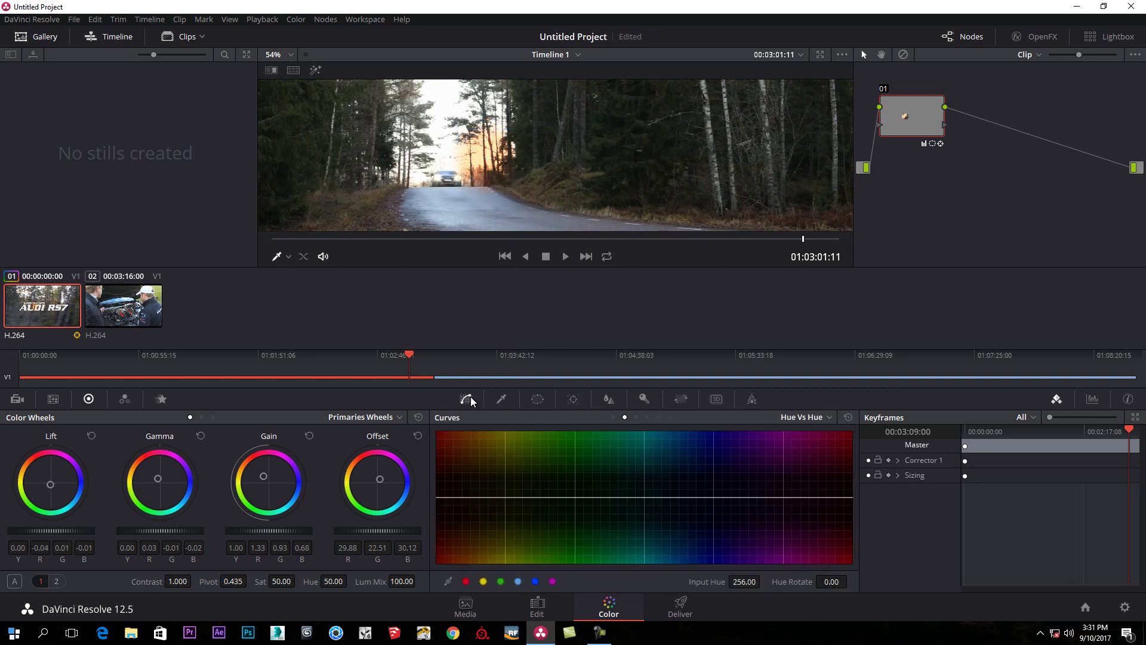
{"action": "left_click", "coordinate": [565, 256]}
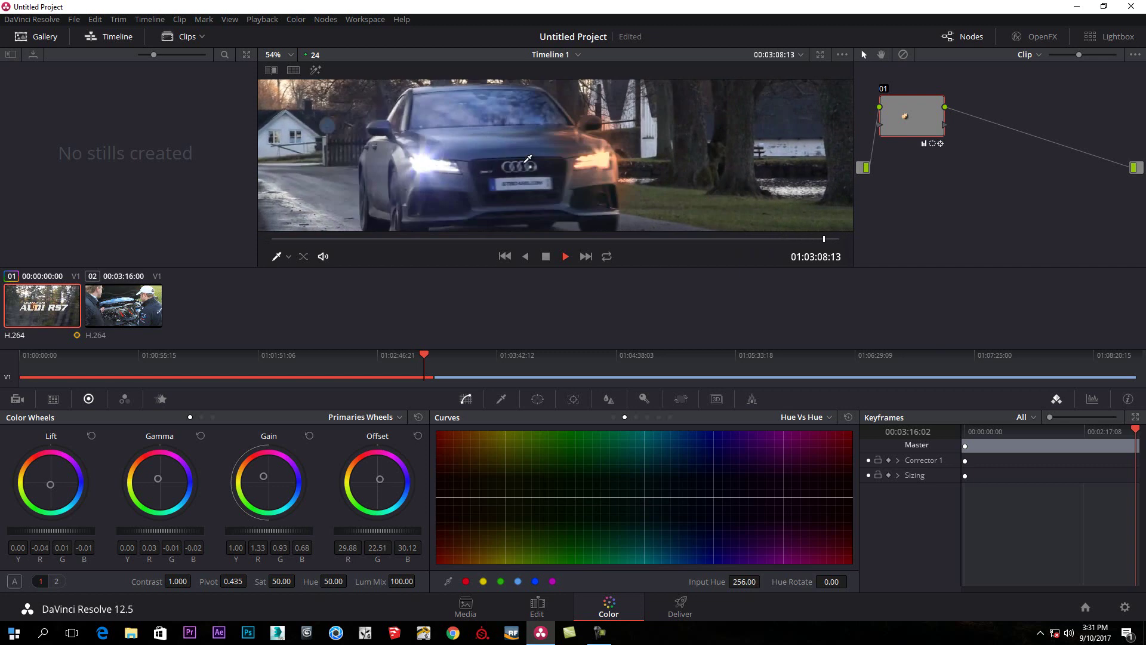
{"action": "left_click", "coordinate": [545, 256]}
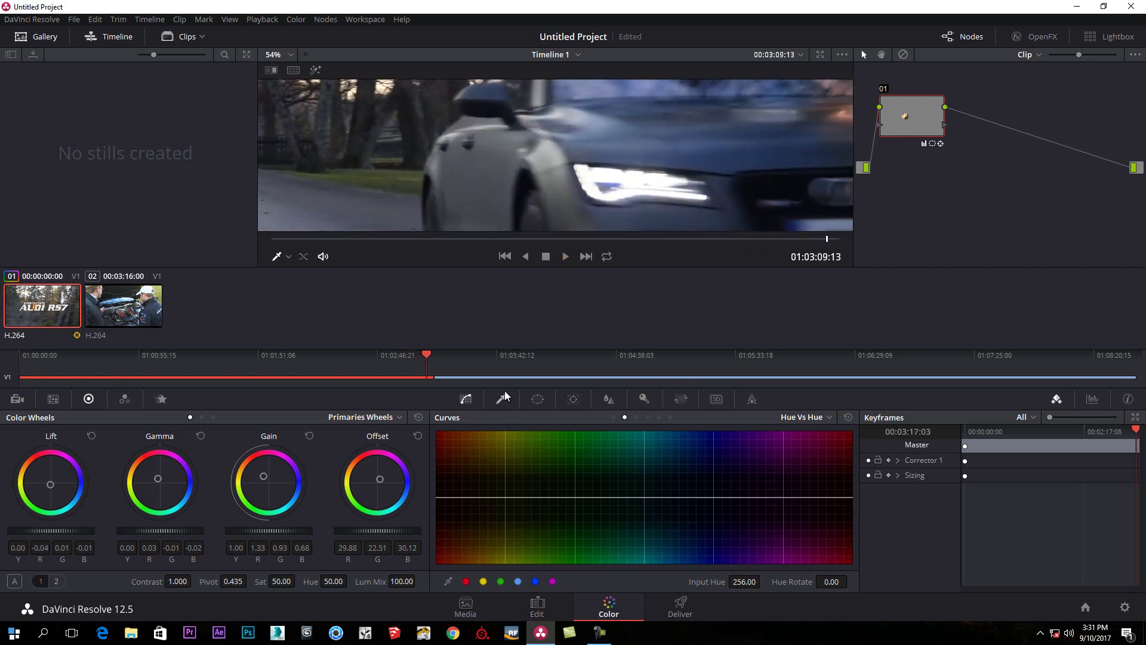
{"action": "left_click_drag", "start_coordinate": [426, 356], "coordinate": [419, 356]}
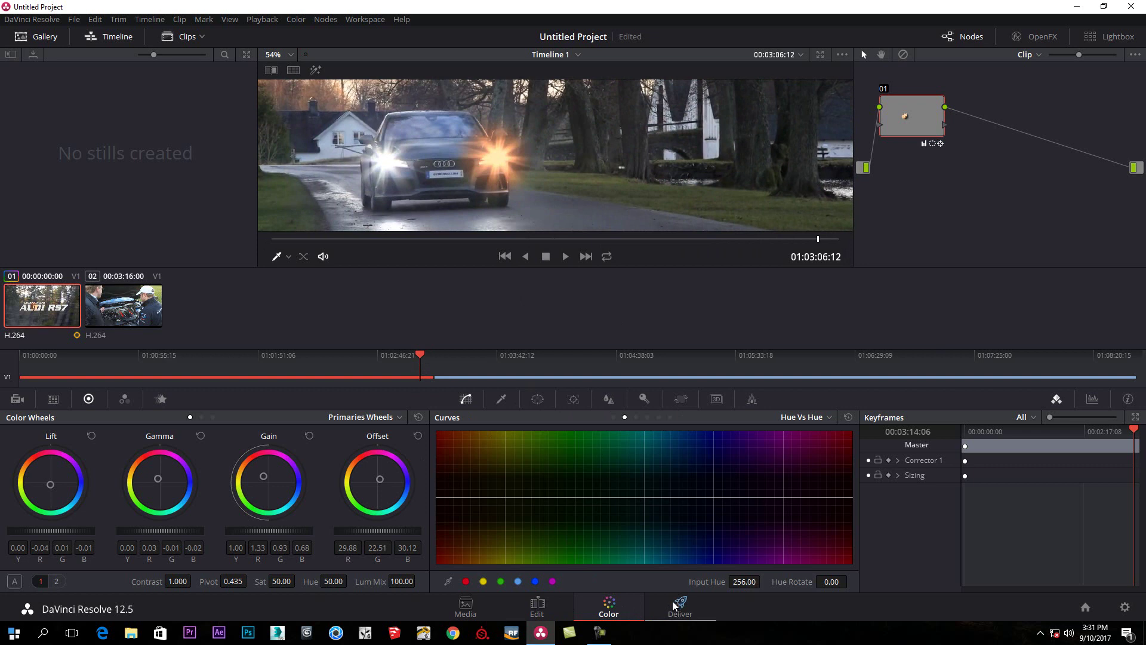
{"action": "left_click", "coordinate": [680, 606]}
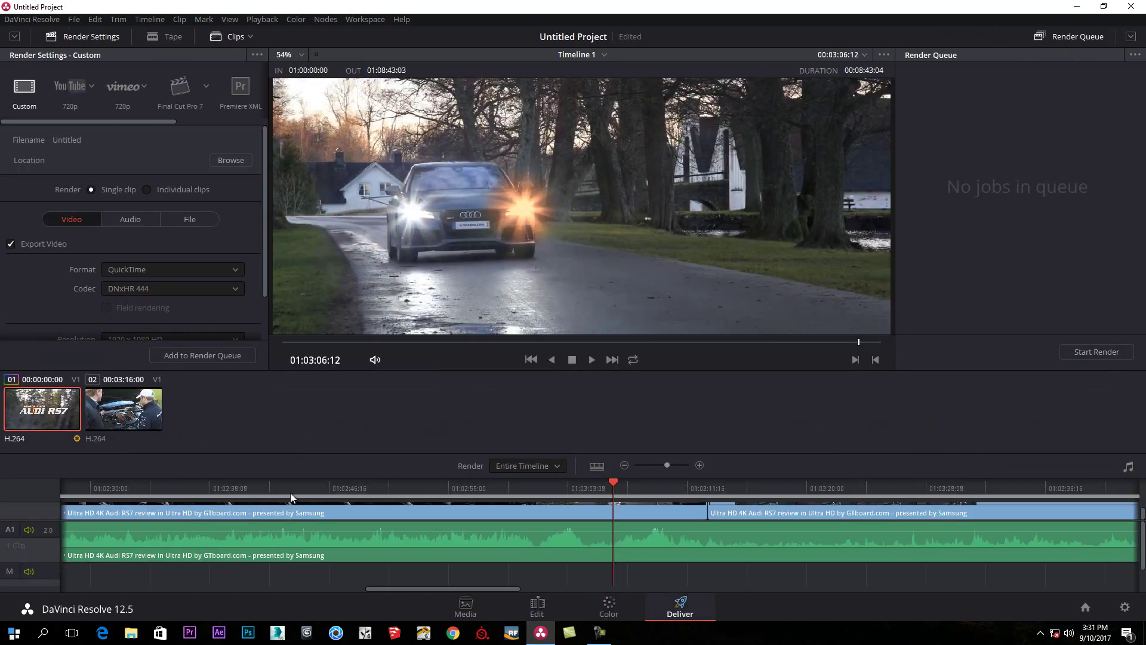
Return to editing the timeline, cut the video near the start of the engine shot, and delete the part after the cut
{"action": "left_click", "coordinate": [525, 606]}
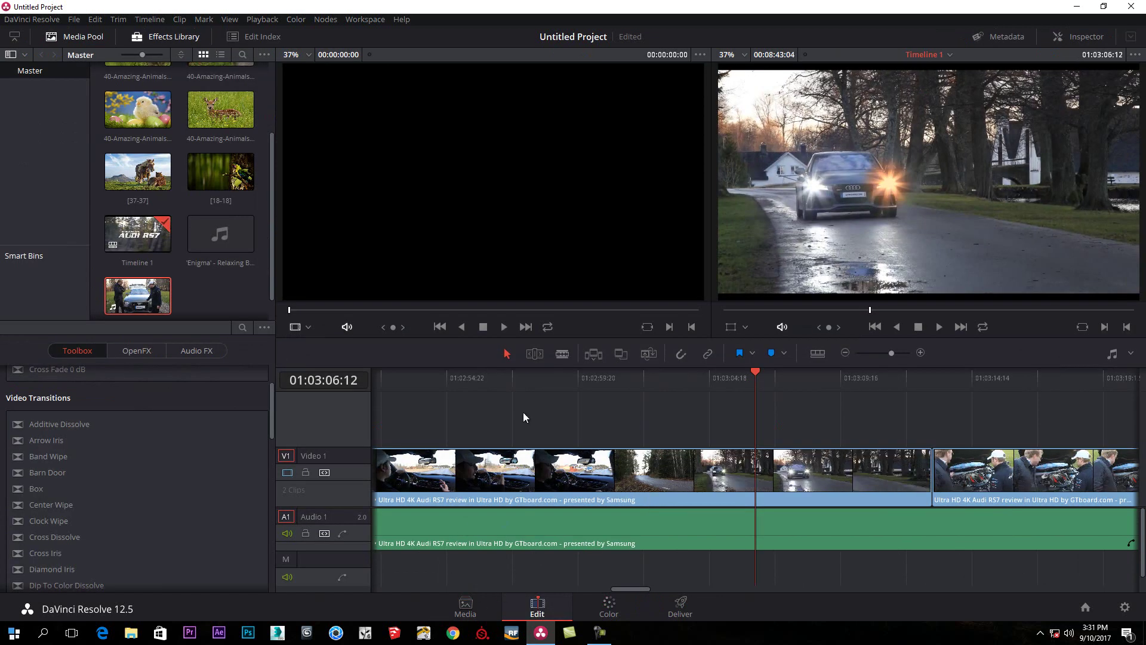
{"action": "left_click", "coordinate": [562, 353]}
{"action": "left_click", "coordinate": [948, 477]}
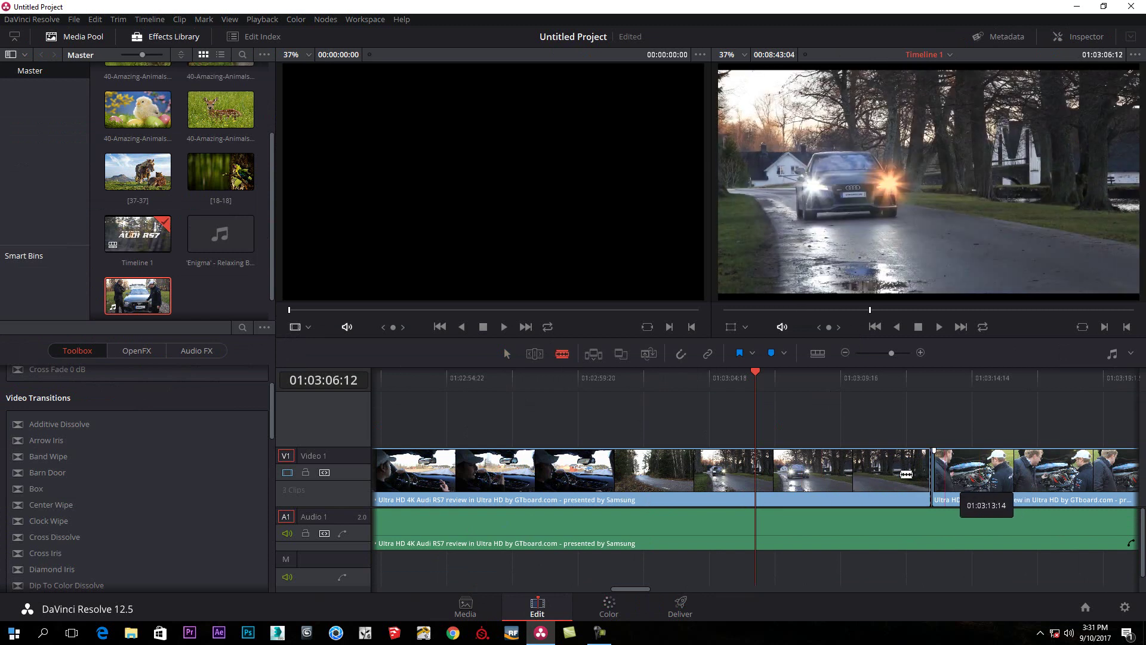
{"action": "key", "text": "a"}
{"action": "left_click", "coordinate": [961, 465]}
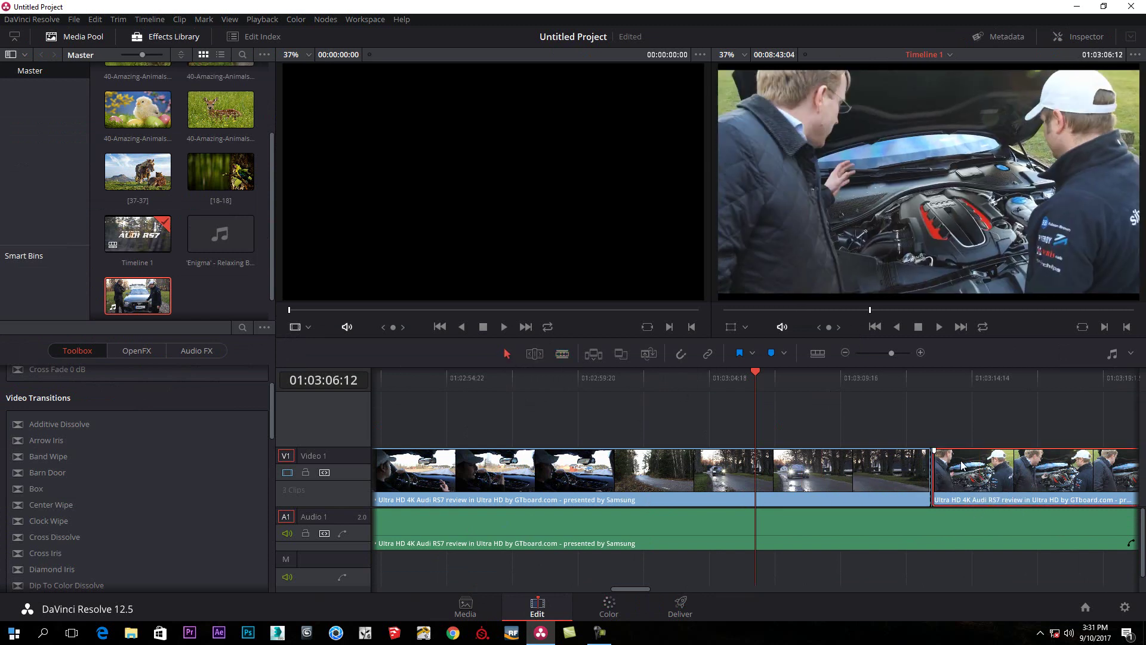
{"action": "key", "text": "Delete"}
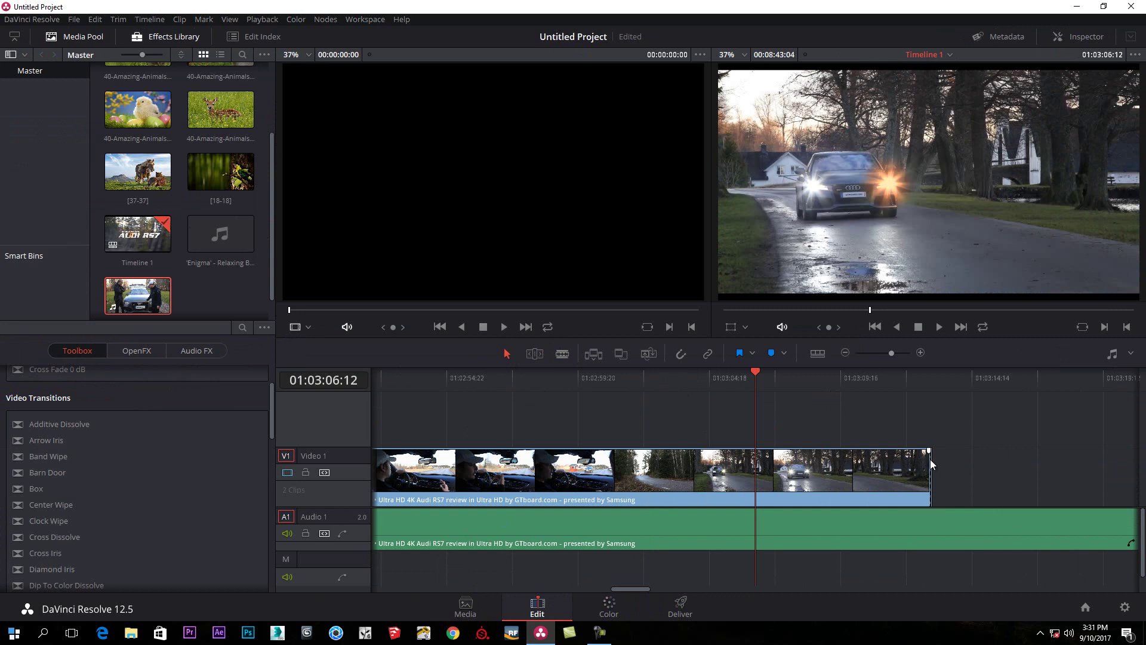
Cut the audio level with the end of the remaining driving video, and delete the audio after the cut
{"action": "left_click", "coordinate": [561, 354]}
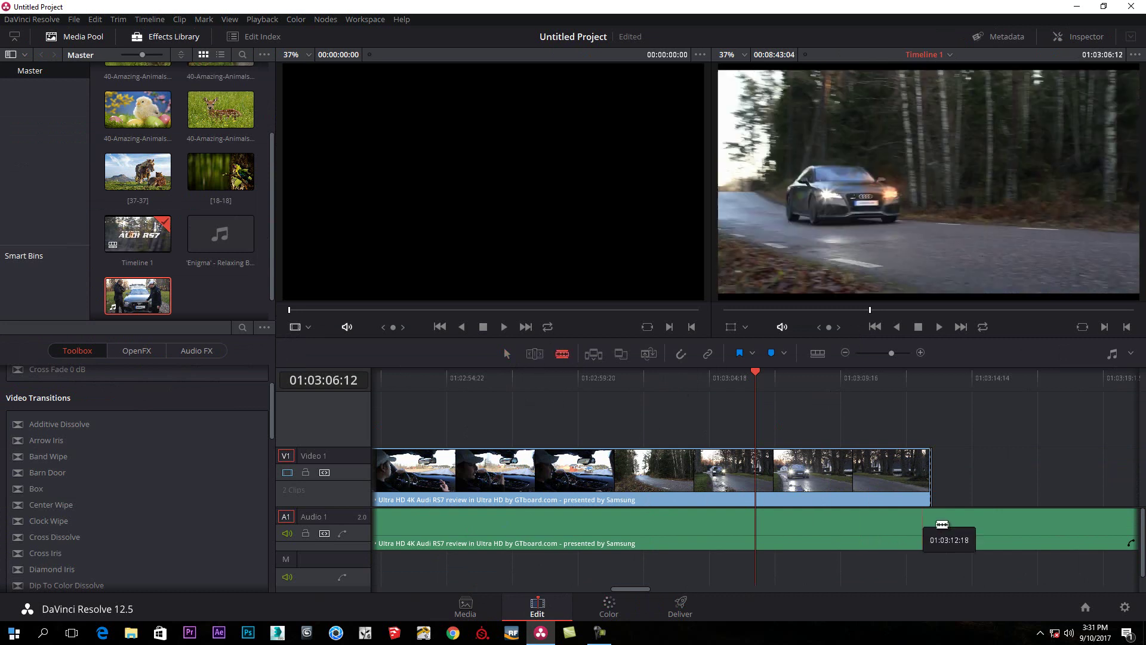
{"action": "left_click", "coordinate": [932, 528]}
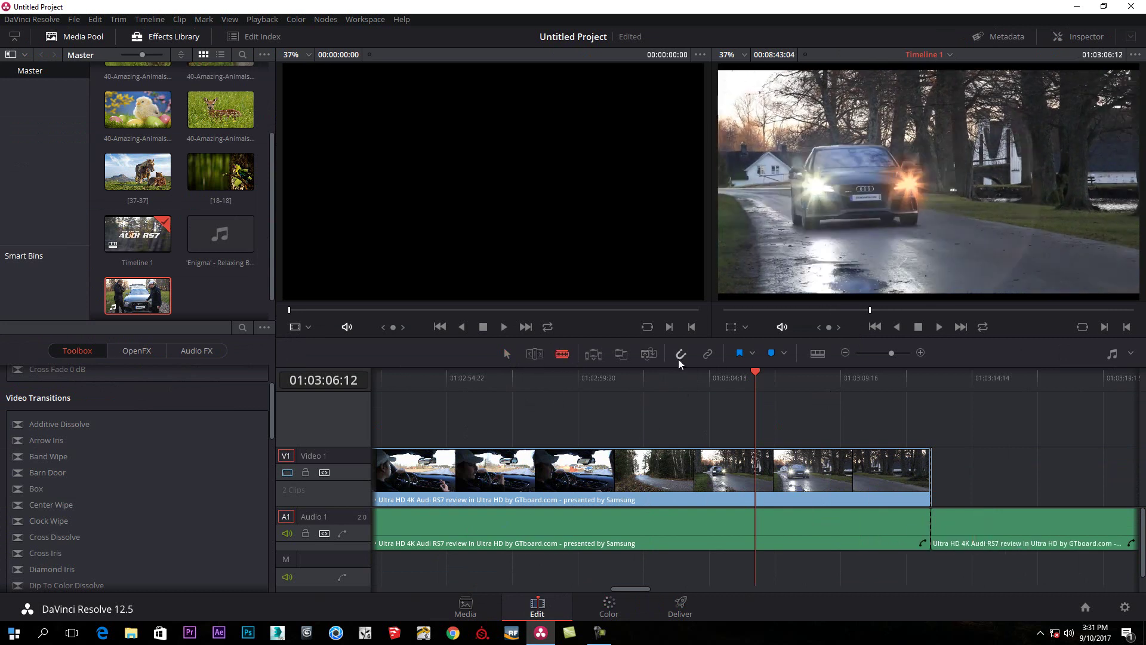
{"action": "left_click", "coordinate": [1052, 533]}
{"action": "key", "text": "Delete"}
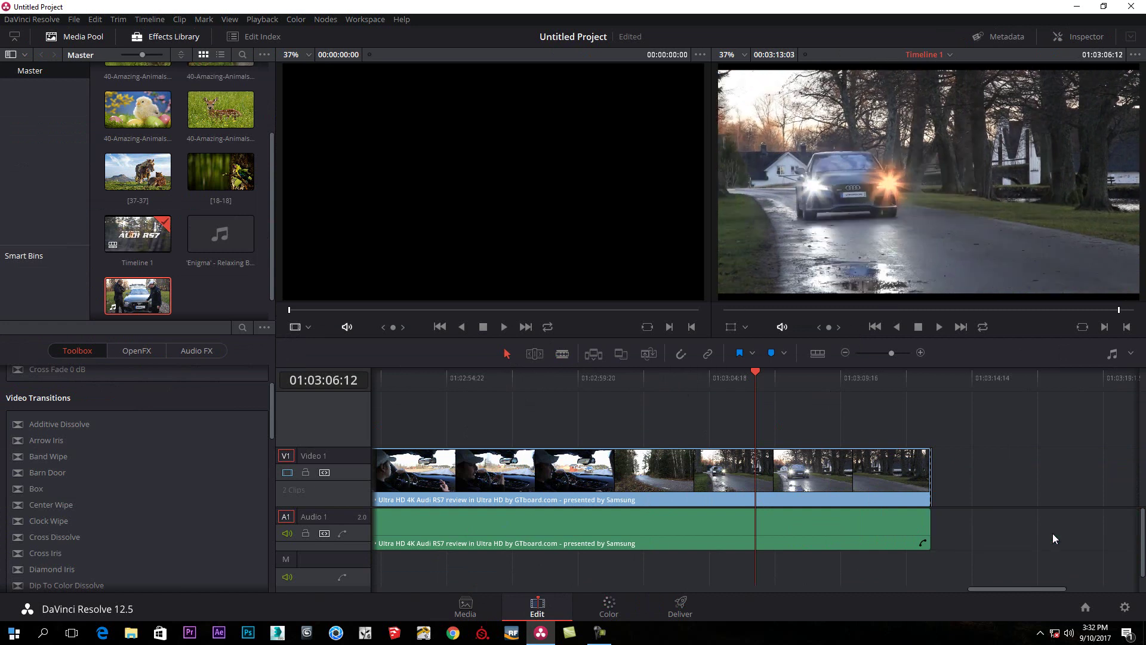
Cut the video and audio during the in-car shot before the forest road, and ripple delete everything before the cut
{"action": "left_click", "coordinate": [562, 354]}
{"action": "left_click", "coordinate": [549, 531]}
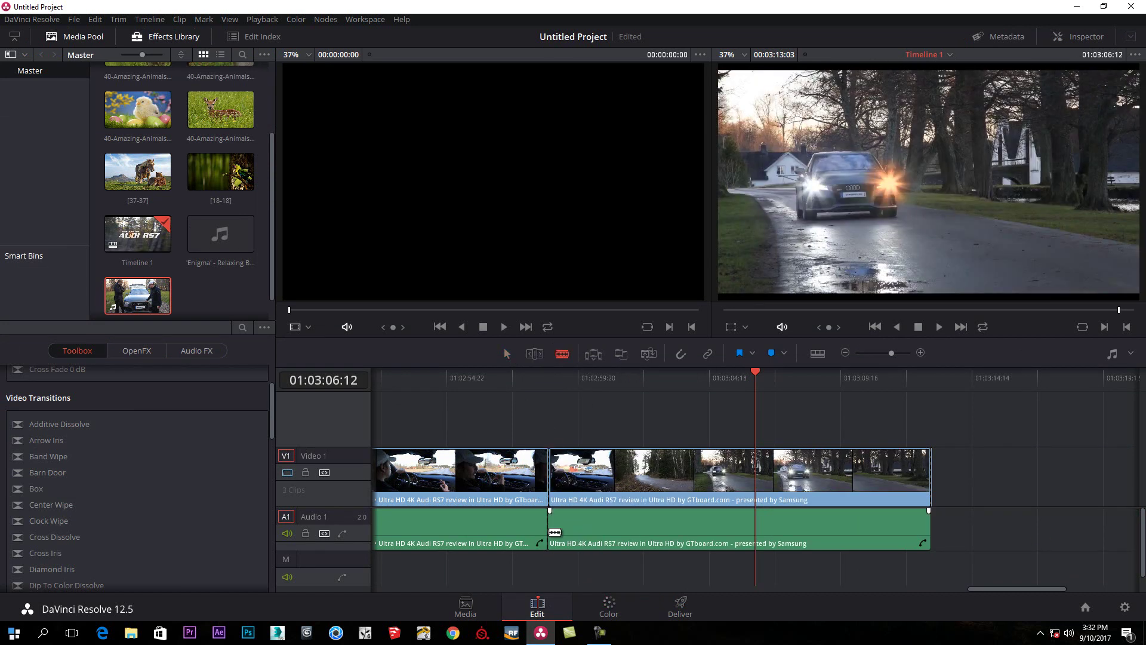
{"action": "left_click", "coordinate": [509, 470]}
{"action": "key", "text": "Delete"}
{"action": "left_click", "coordinate": [482, 533]}
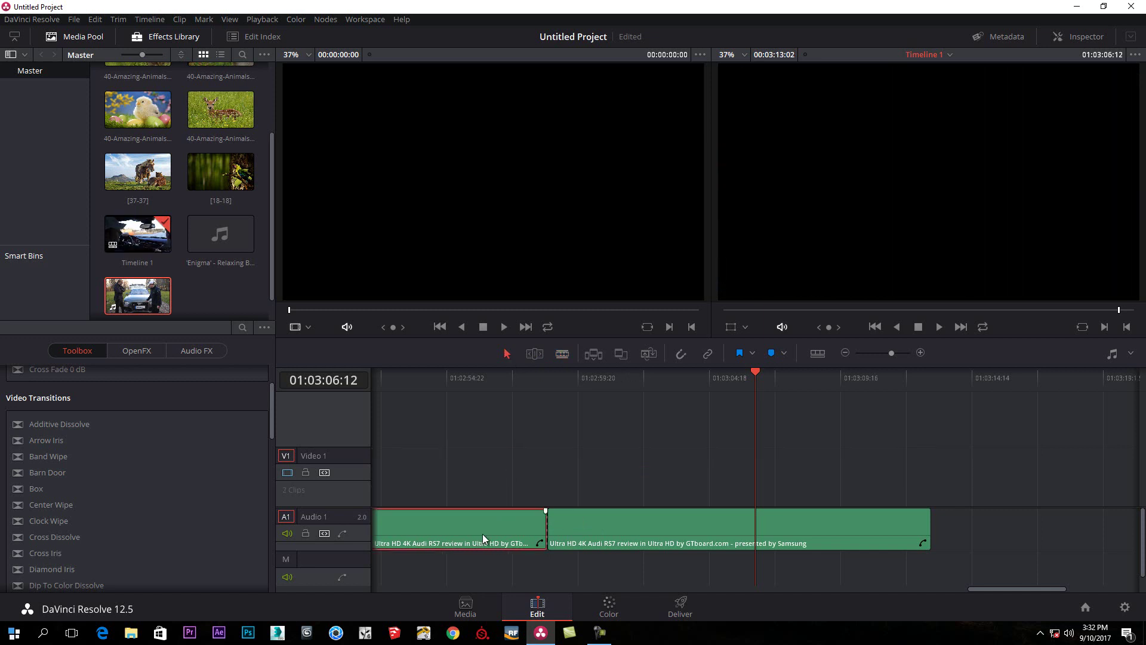
{"action": "key", "text": "Delete"}
Cut the video and audio at about 01:00:05:00, where the car approaches past the white house, and ripple delete the parts before it
{"action": "left_click_drag", "start_coordinate": [1033, 589], "coordinate": [342, 581]}
{"action": "left_click_drag", "start_coordinate": [512, 376], "coordinate": [593, 384]}
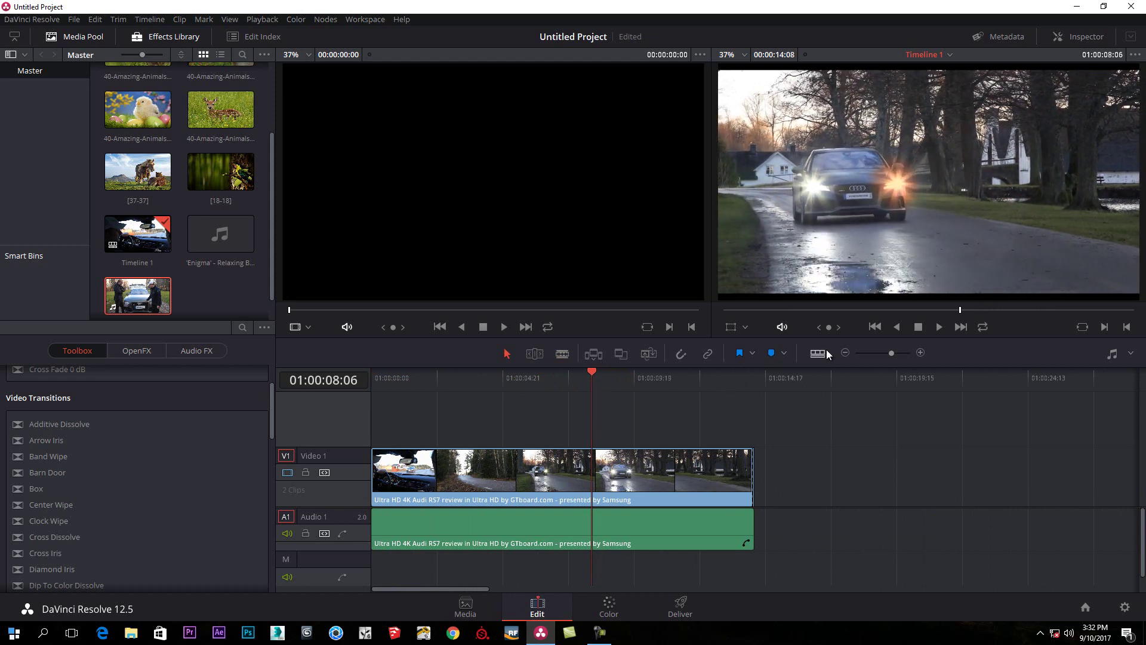
{"action": "left_click_drag", "start_coordinate": [592, 372], "coordinate": [507, 397]}
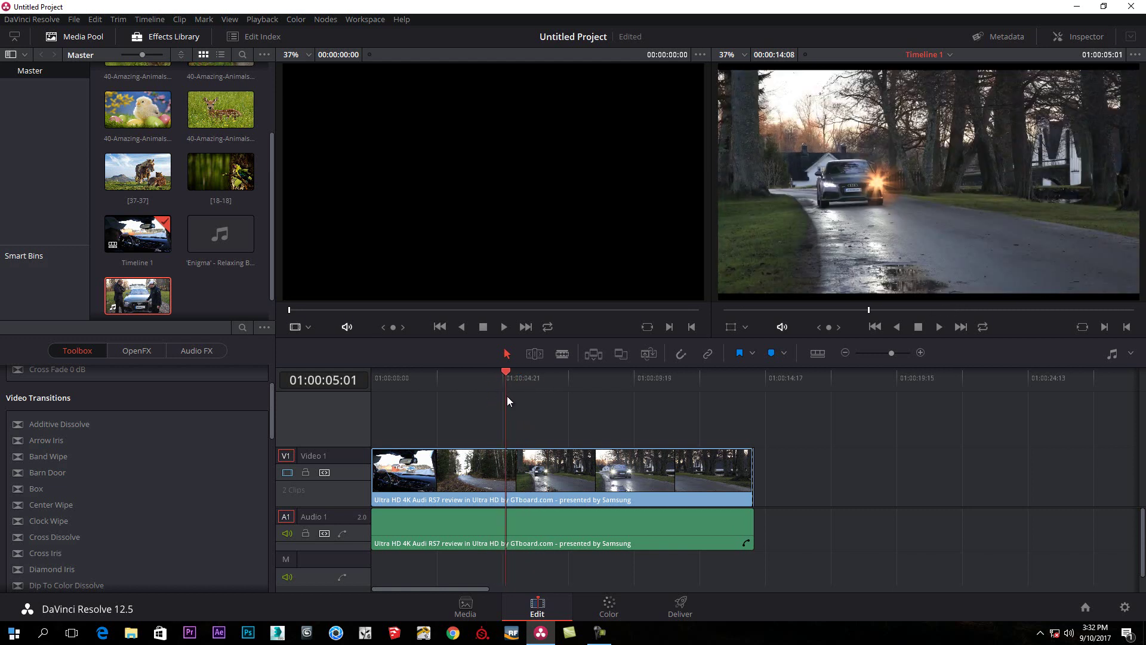
{"action": "left_click", "coordinate": [561, 354]}
{"action": "left_click", "coordinate": [506, 496]}
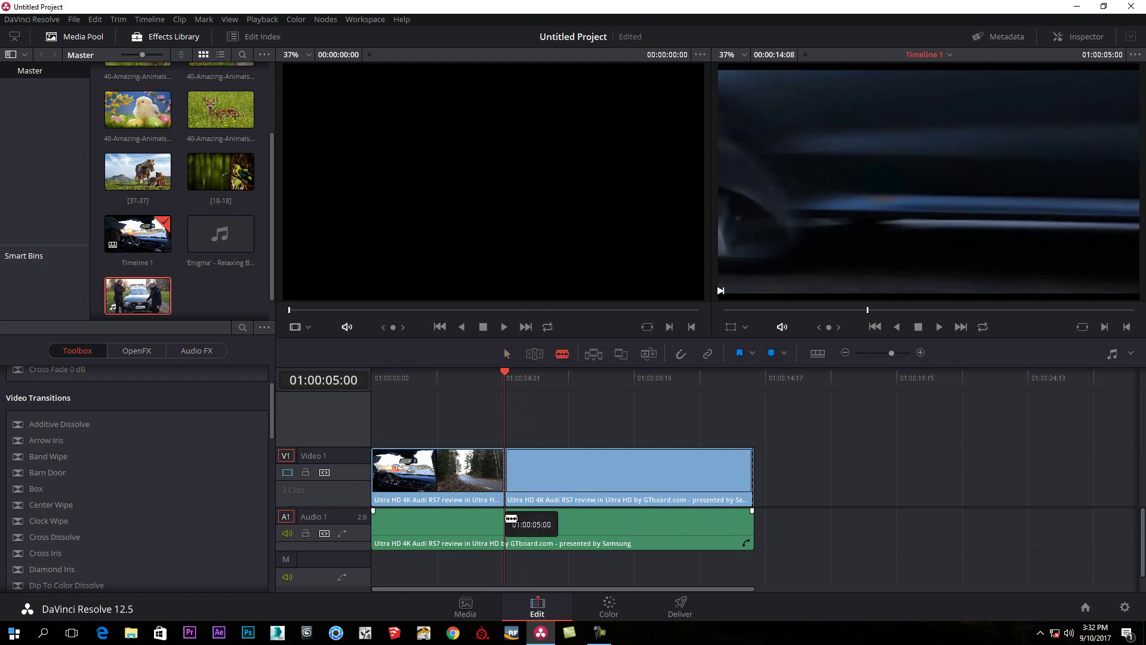
{"action": "left_click", "coordinate": [443, 499]}
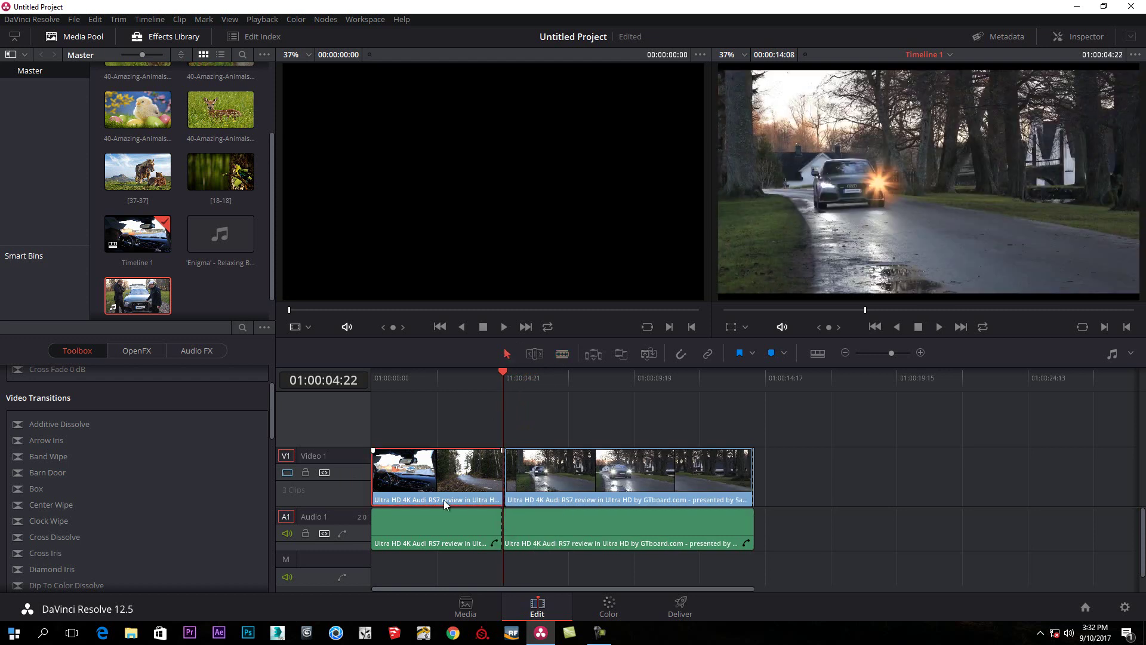
{"action": "key", "text": "Delete"}
{"action": "left_click", "coordinate": [447, 526]}
{"action": "key", "text": "Delete"}
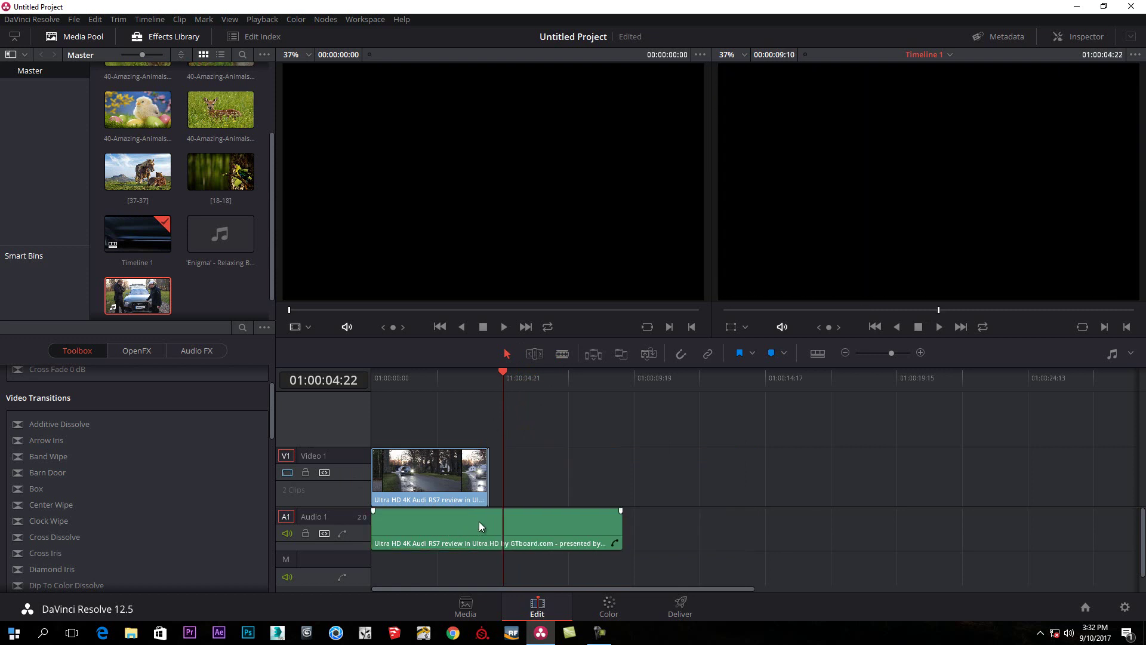
Play the trimmed Audi clip from the start of the timeline, return to its first frame, and select the clip
{"action": "key", "text": "Home"}
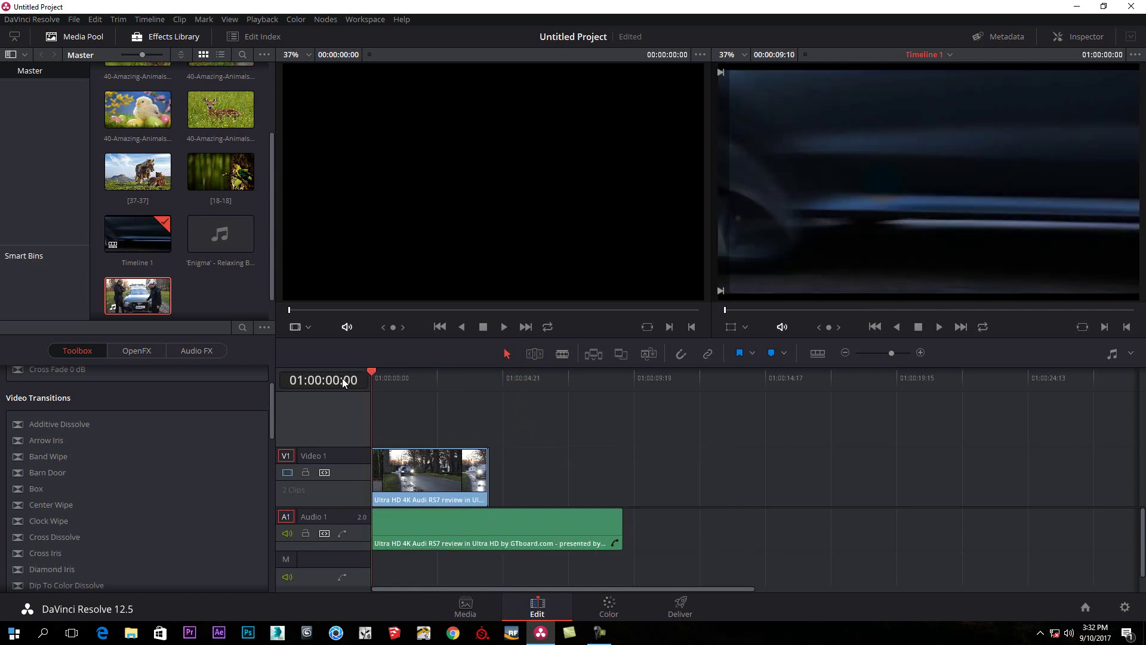
{"action": "left_click", "coordinate": [940, 328]}
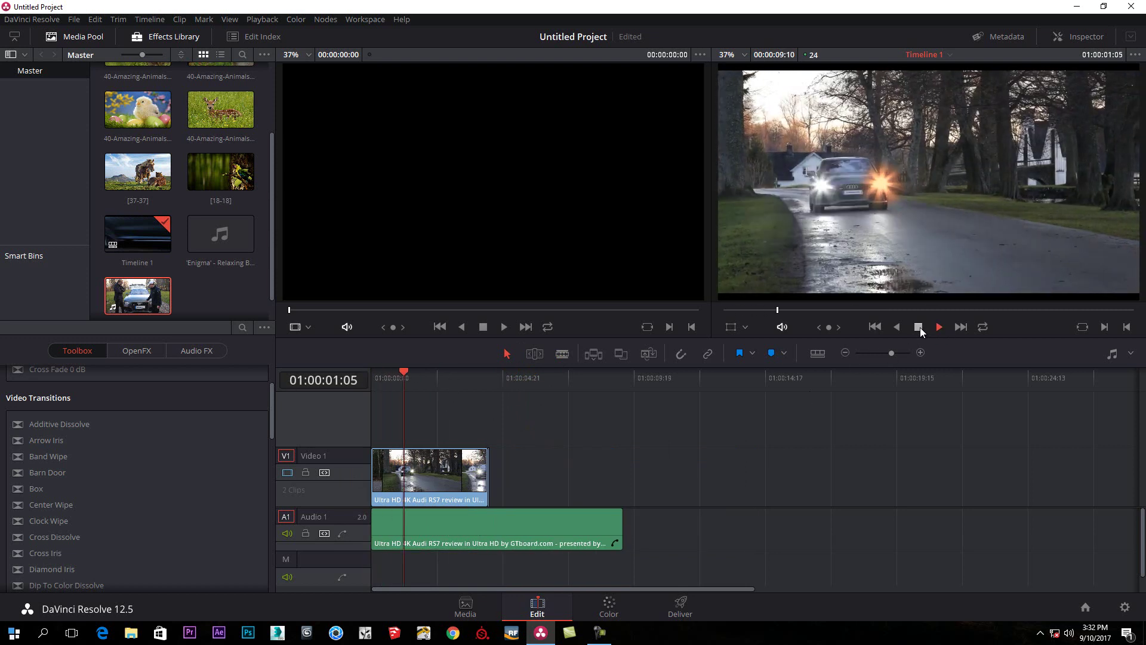
{"action": "left_click", "coordinate": [920, 327]}
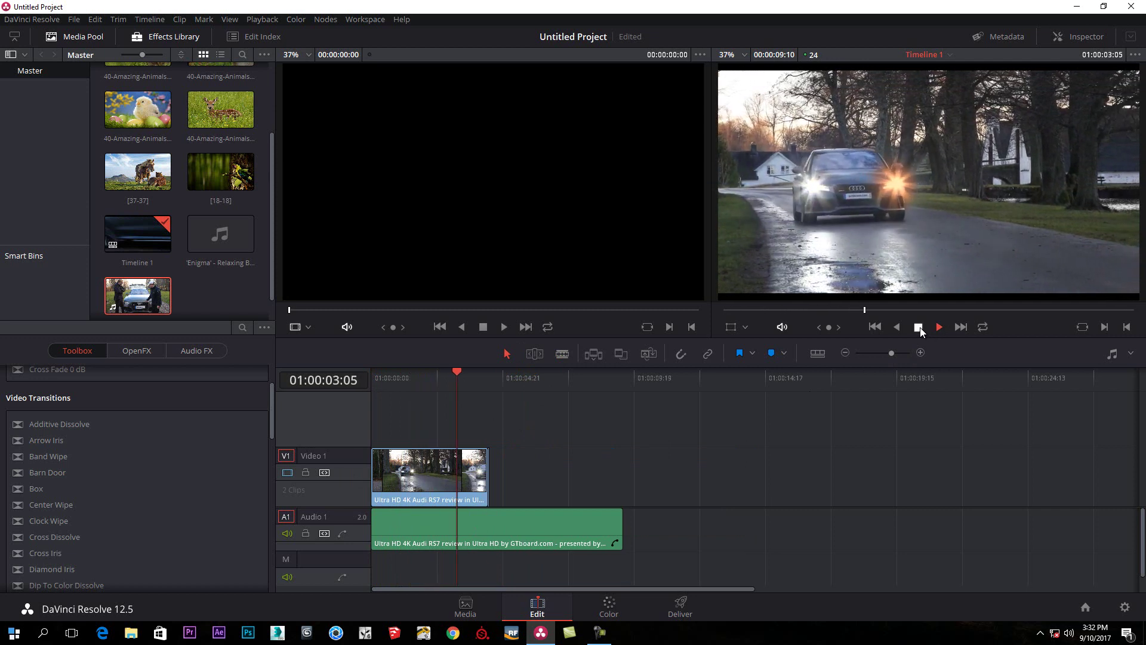
{"action": "left_click_drag", "start_coordinate": [457, 370], "coordinate": [337, 386]}
{"action": "left_click", "coordinate": [436, 461]}
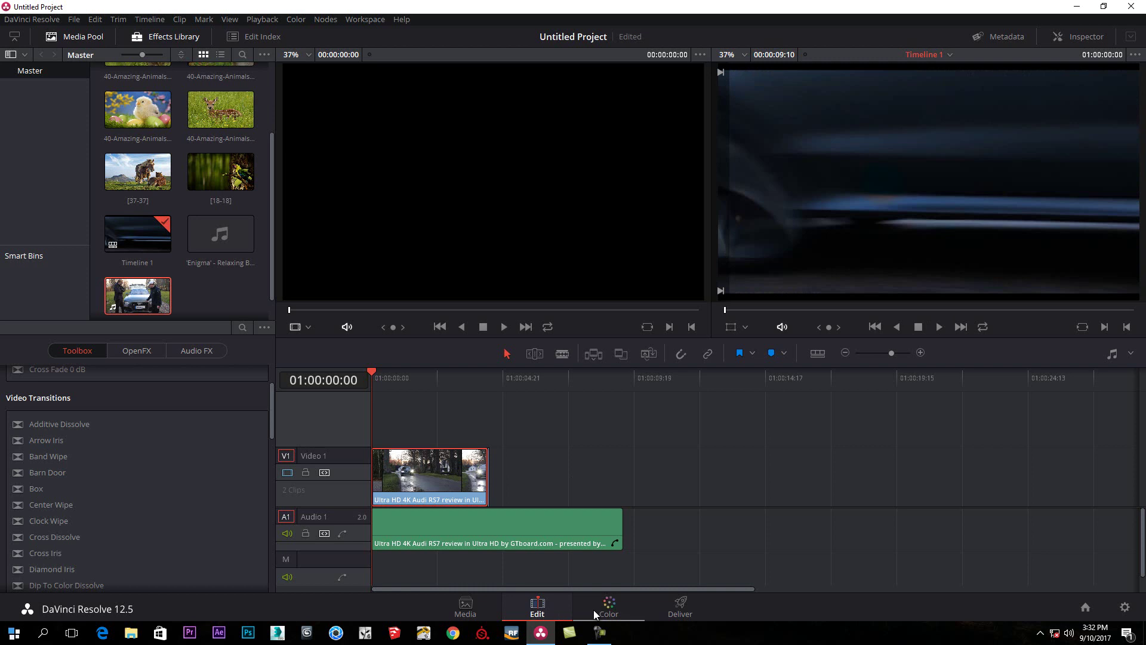
On the Color page, at about 01:00:00:12, add another circle window and shrink it over the car's untinted headlight
{"action": "left_click", "coordinate": [607, 610]}
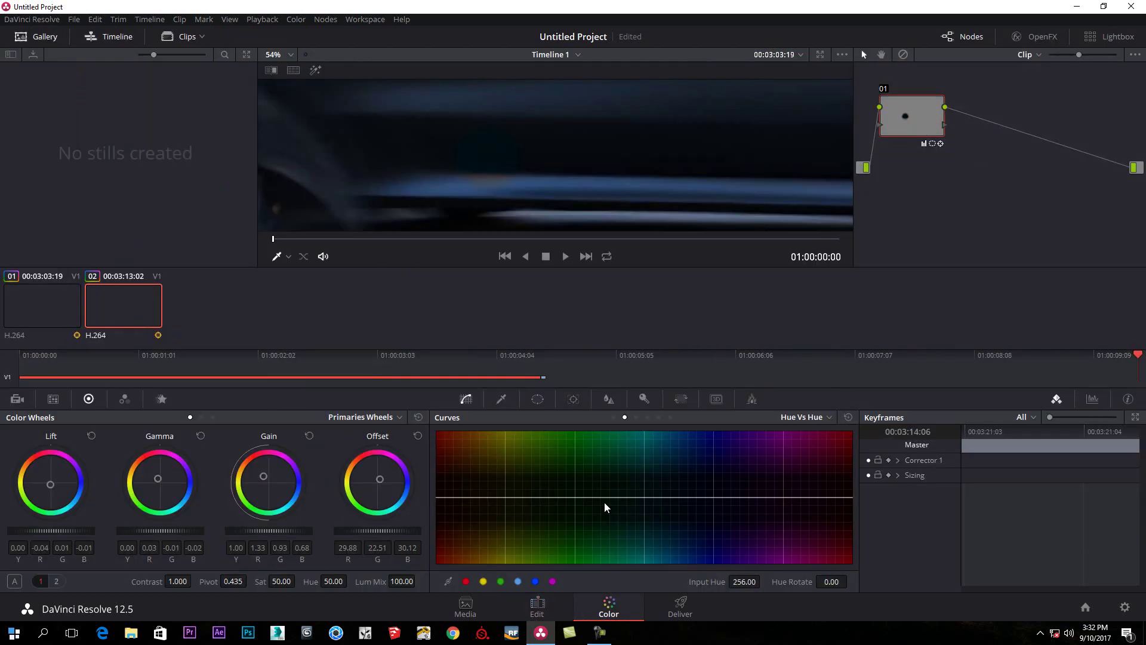
{"action": "left_click", "coordinate": [564, 258]}
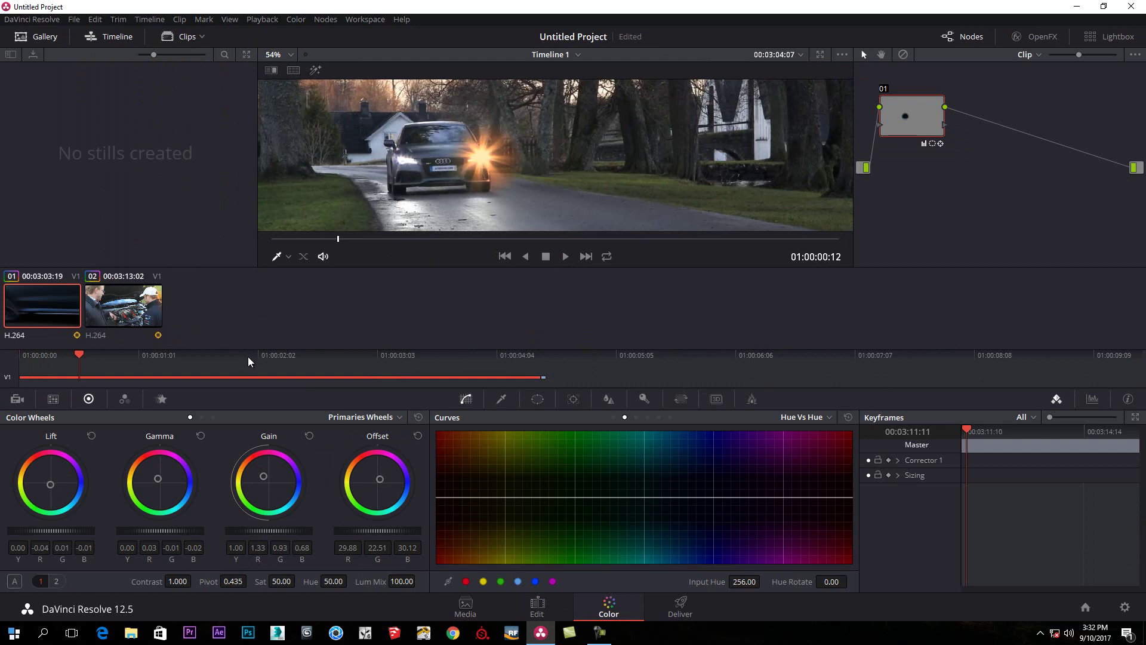
{"action": "left_click", "coordinate": [539, 399]}
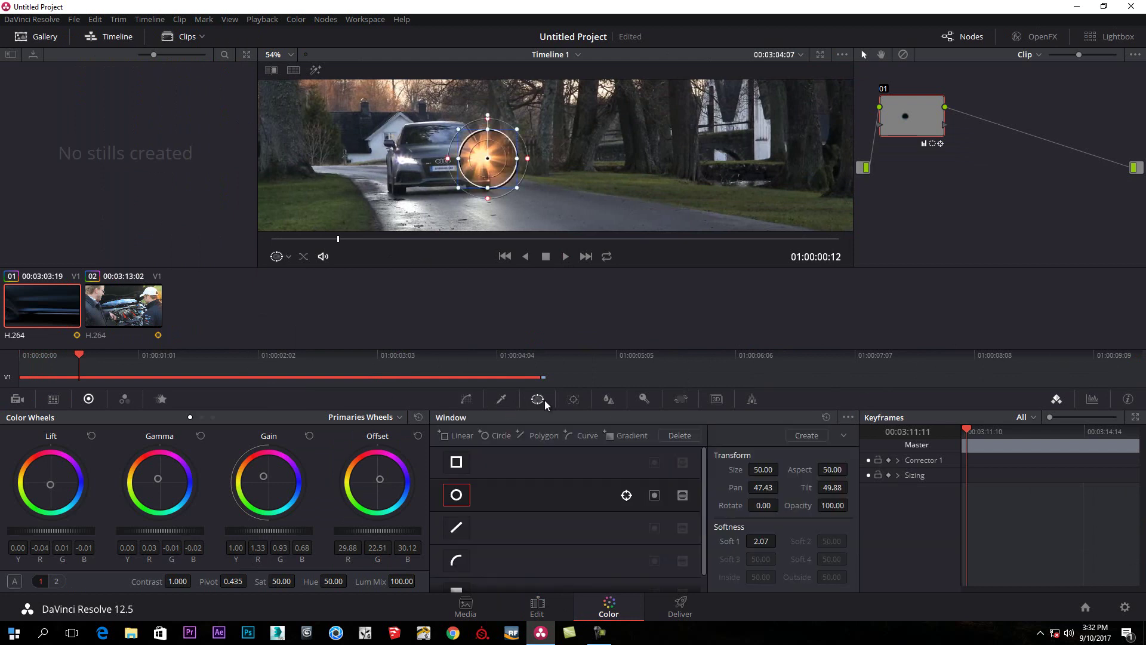
{"action": "left_click", "coordinate": [495, 435]}
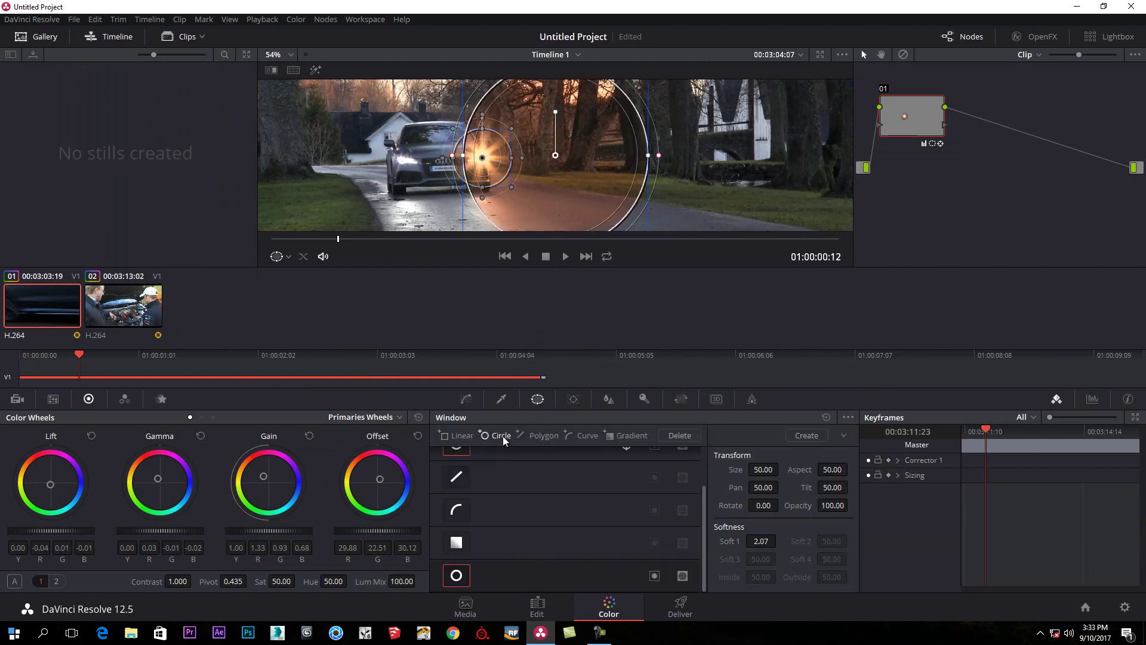
{"action": "left_click_drag", "start_coordinate": [567, 145], "coordinate": [439, 161]}
{"action": "scroll", "coordinate": [439, 162], "scroll_direction": "down", "scroll_amount": 2}
{"action": "left_click_drag", "start_coordinate": [512, 93], "coordinate": [478, 159]}
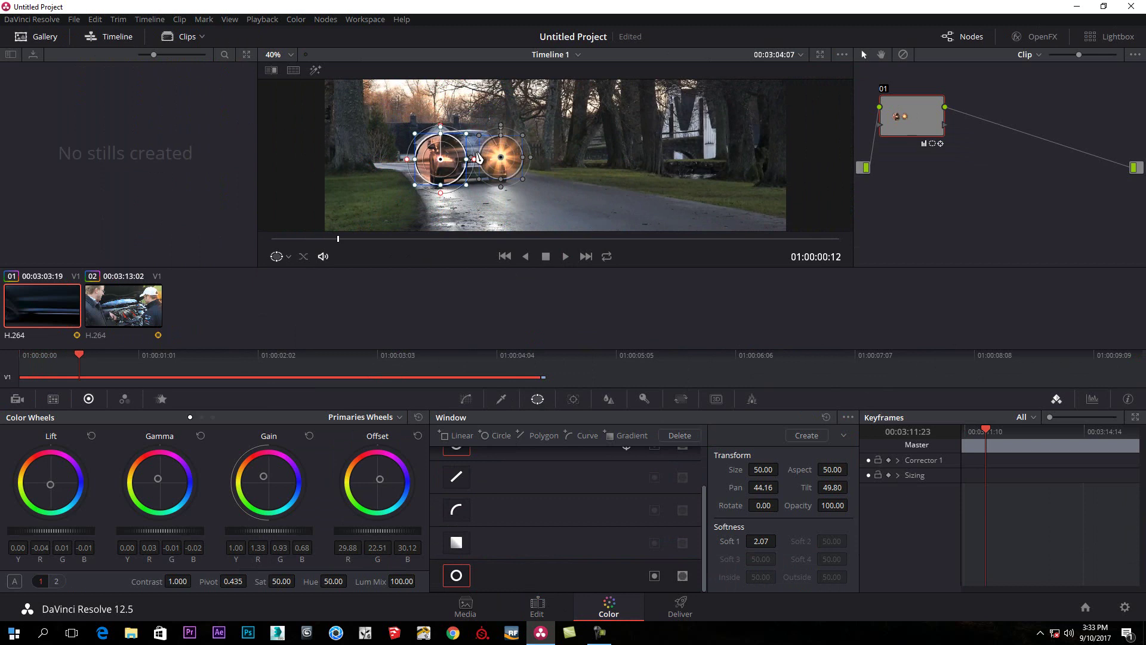
{"action": "scroll", "coordinate": [453, 161], "scroll_direction": "up", "scroll_amount": 3}
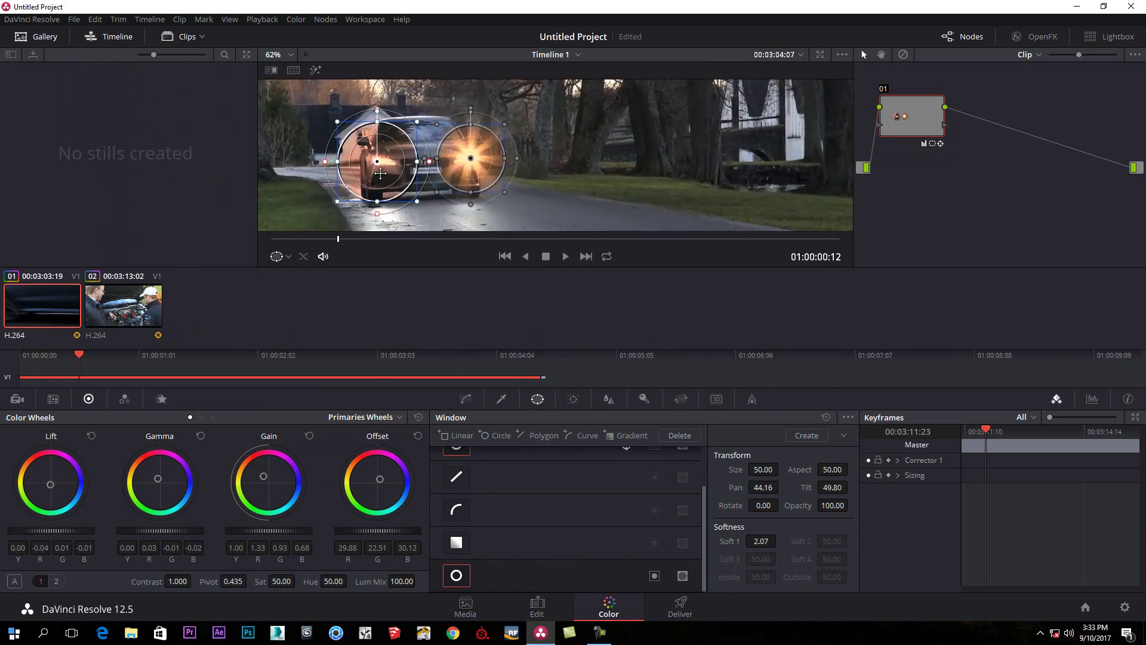
{"action": "scroll", "coordinate": [380, 173], "scroll_direction": "up", "scroll_amount": 2}
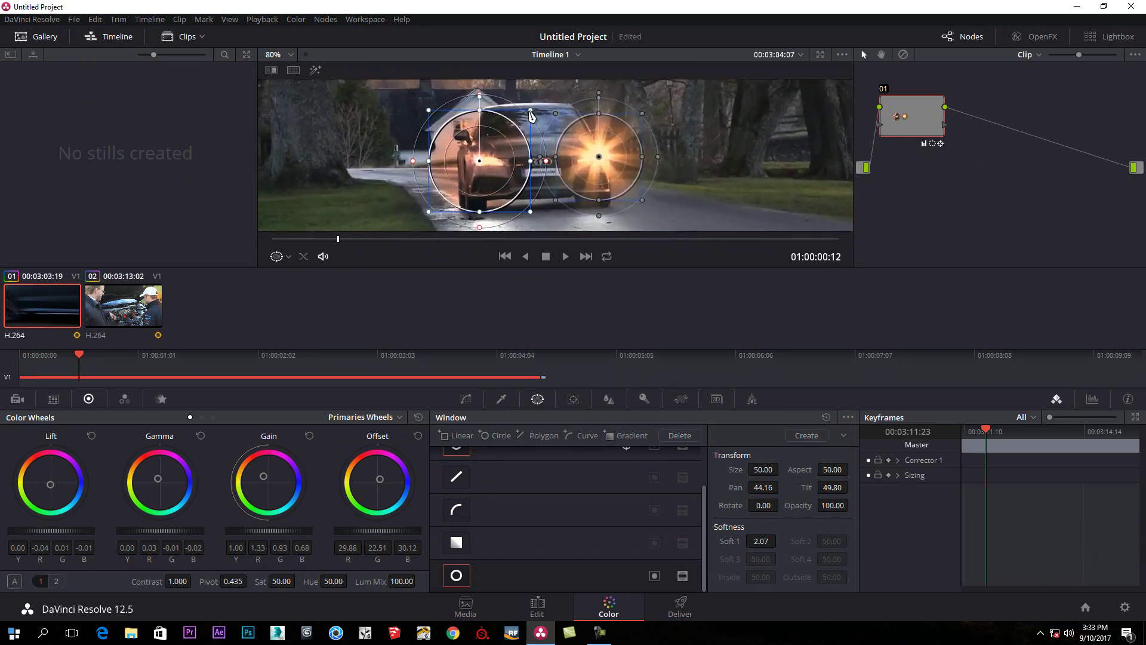
Set the Offset color to about R 34.71, G 20.57, B 32.30 and track the new circle window forward through the clip
{"action": "left_click_drag", "start_coordinate": [380, 478], "coordinate": [379, 476]}
{"action": "left_click", "coordinate": [573, 399]}
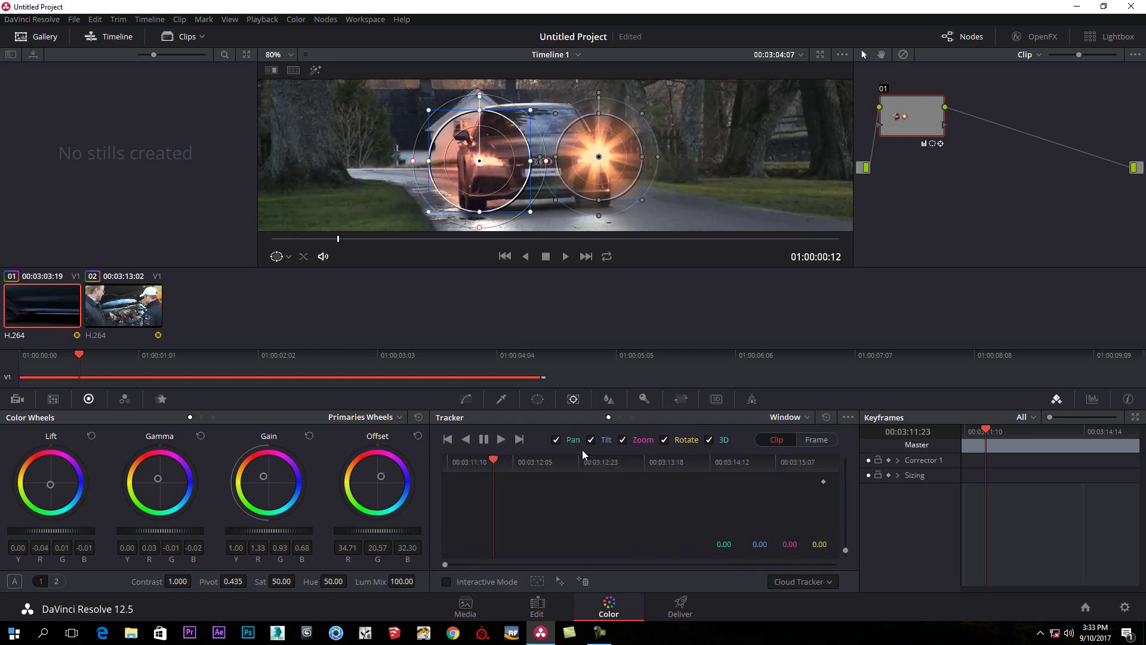
{"action": "left_click", "coordinate": [501, 440]}
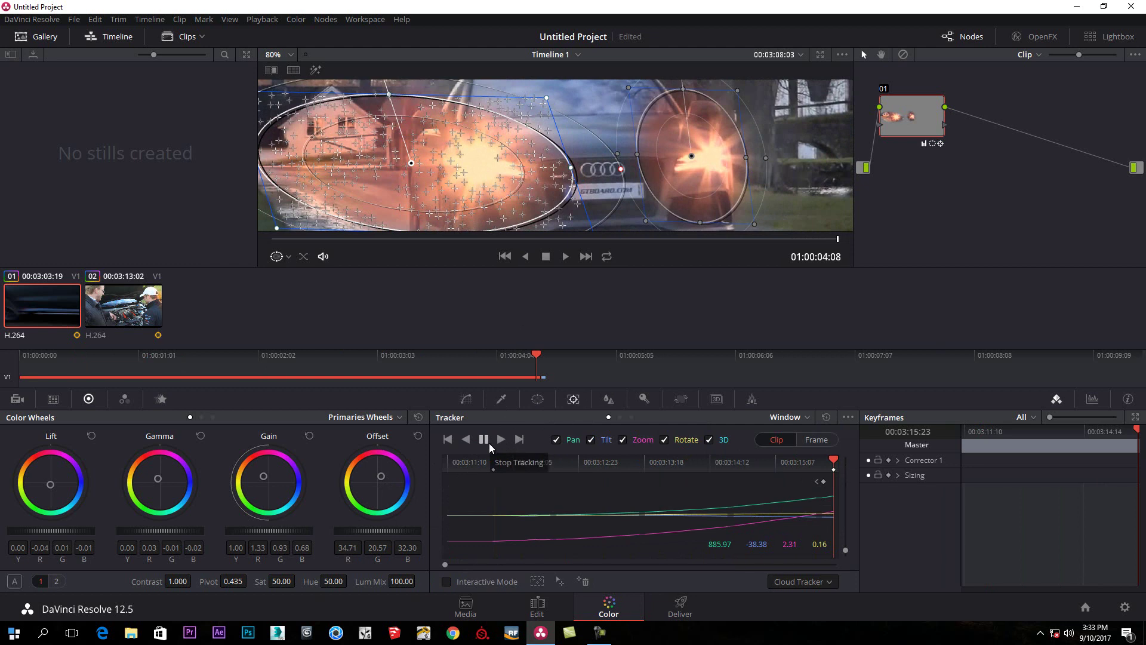
{"action": "left_click", "coordinate": [488, 445]}
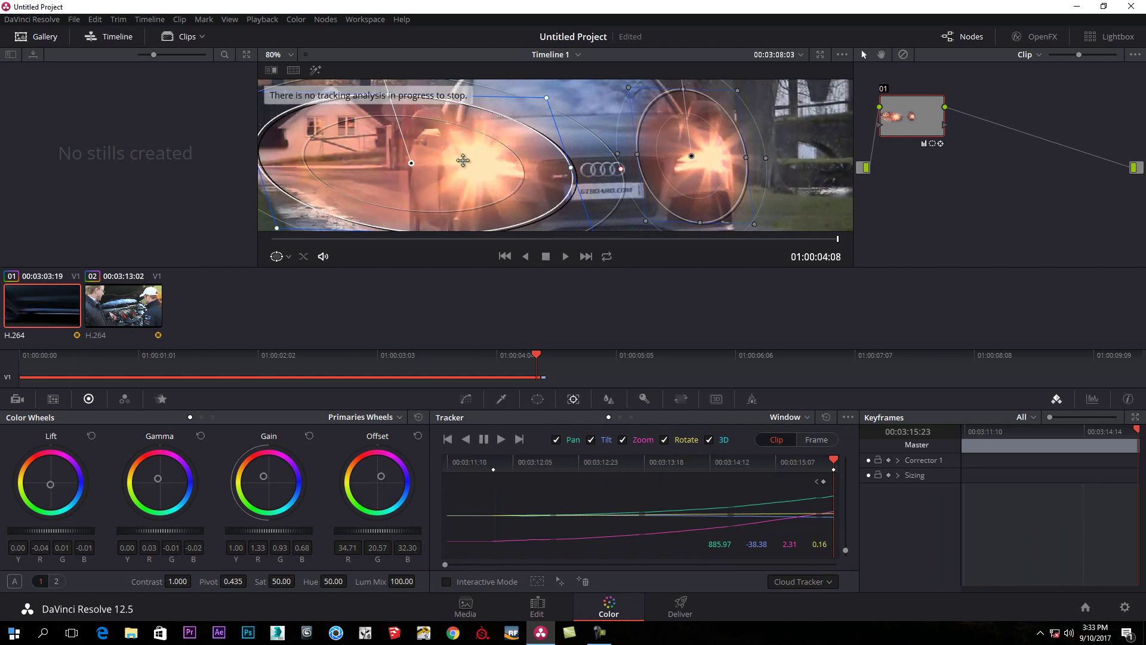
At about 01:00:01:18, tighten the new circle window around its headlight and track it forward again to the clip's end
{"action": "left_click_drag", "start_coordinate": [834, 466], "coordinate": [826, 463]}
{"action": "left_click_drag", "start_coordinate": [703, 482], "coordinate": [681, 467]}
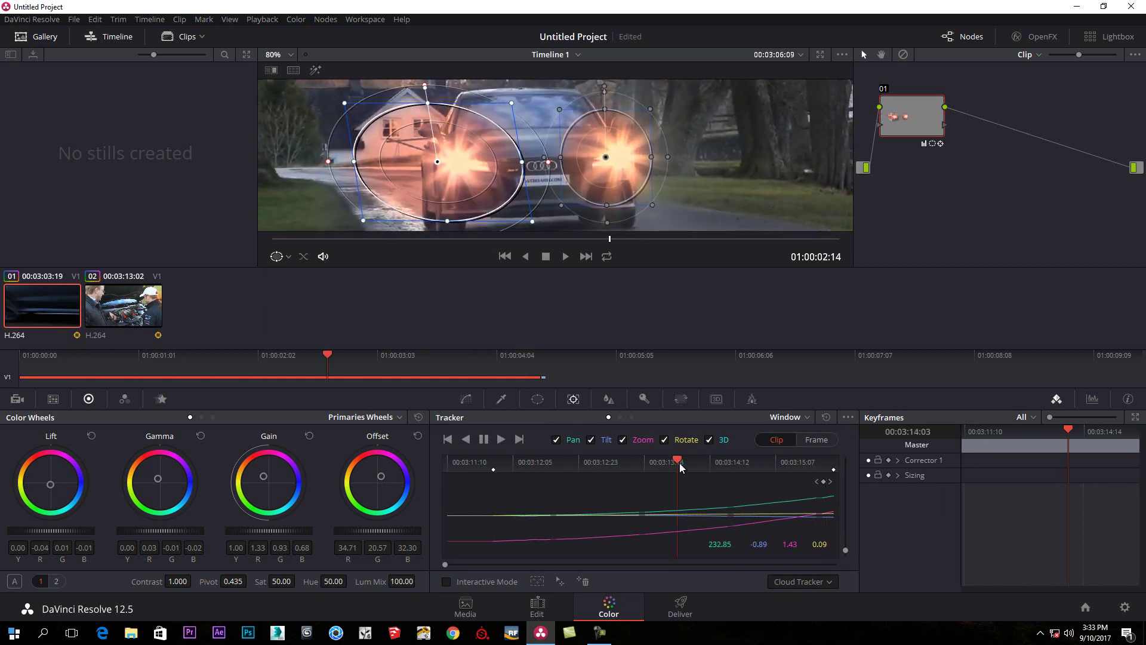
{"action": "left_click", "coordinate": [603, 463]}
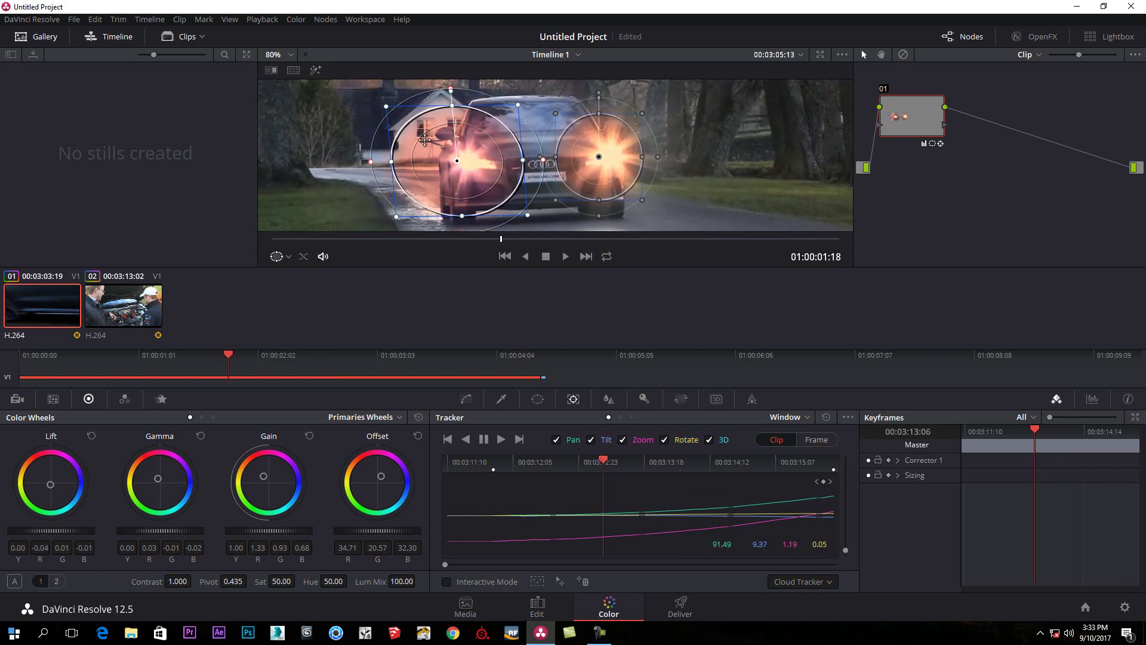
{"action": "left_click_drag", "start_coordinate": [386, 107], "coordinate": [425, 126]}
{"action": "left_click_drag", "start_coordinate": [482, 156], "coordinate": [504, 159]}
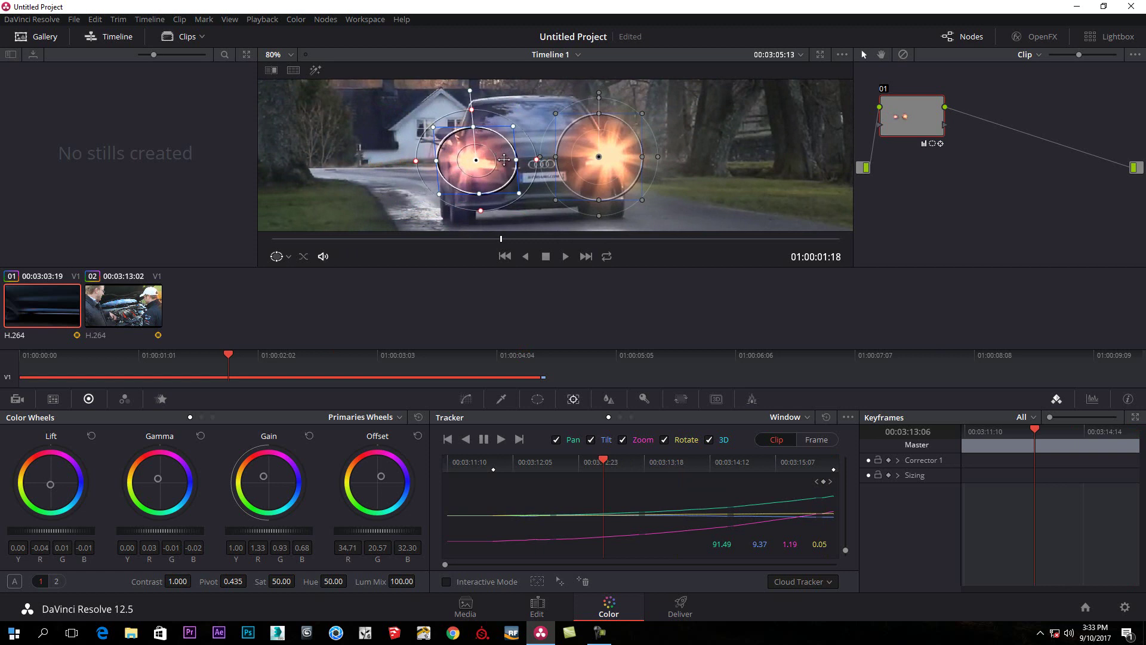
{"action": "left_click", "coordinate": [501, 440]}
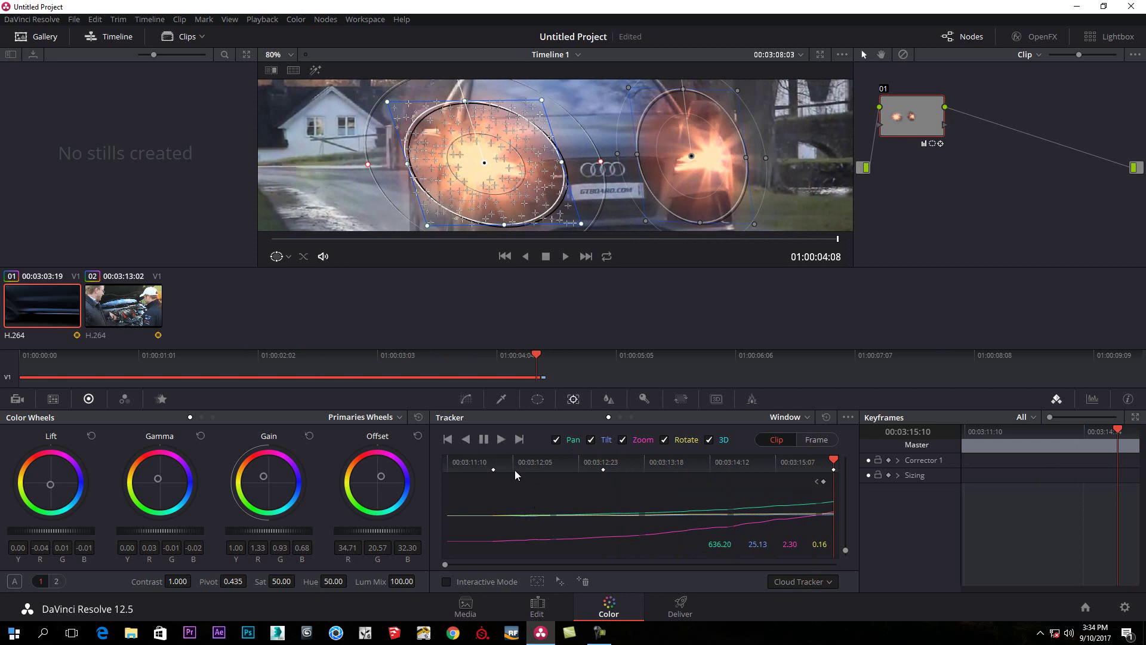
Hide the window outlines, play the graded clip from the start of the timeline, and return to its beginning
{"action": "left_click", "coordinate": [466, 399]}
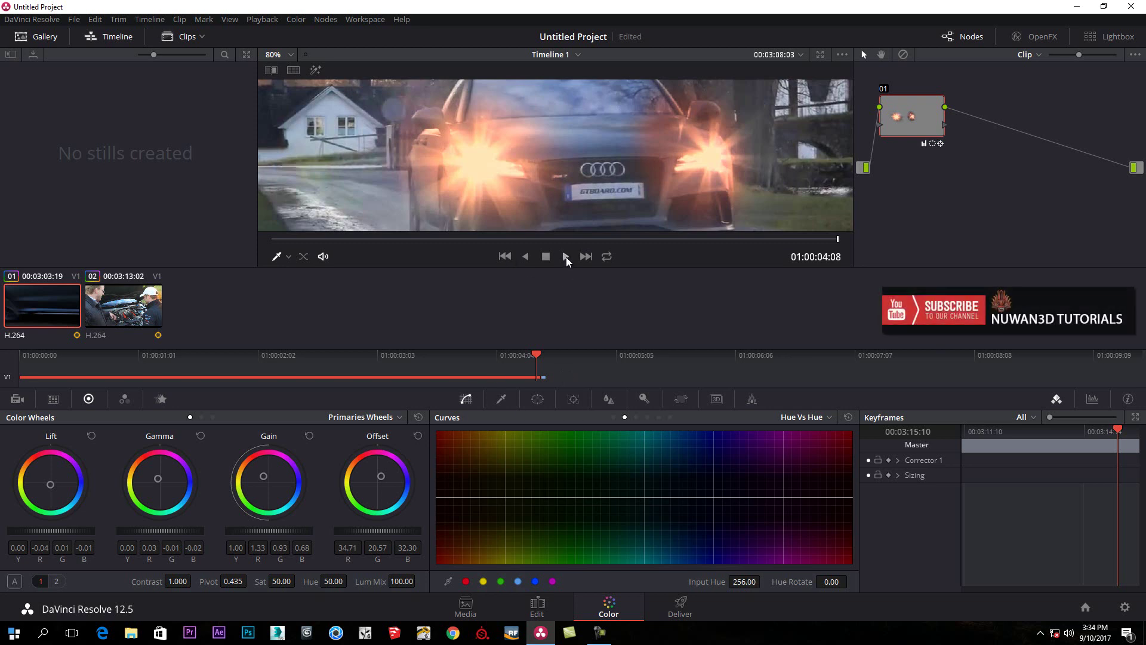
{"action": "left_click_drag", "start_coordinate": [539, 357], "coordinate": [471, 358]}
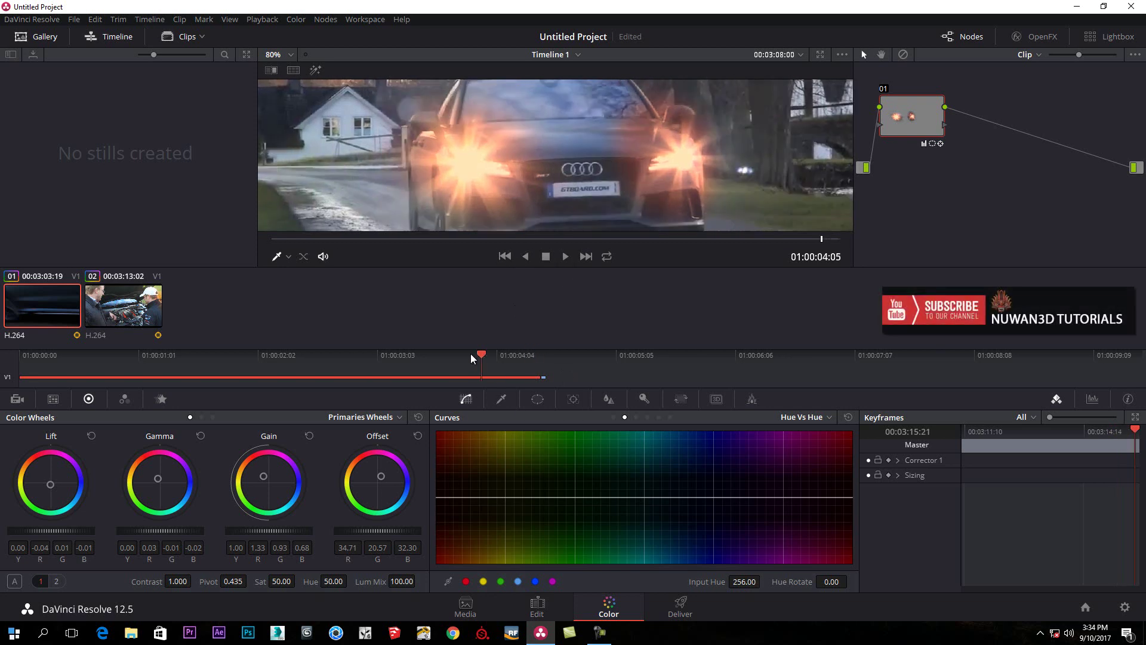
{"action": "key", "text": "Home"}
{"action": "key", "text": "space"}
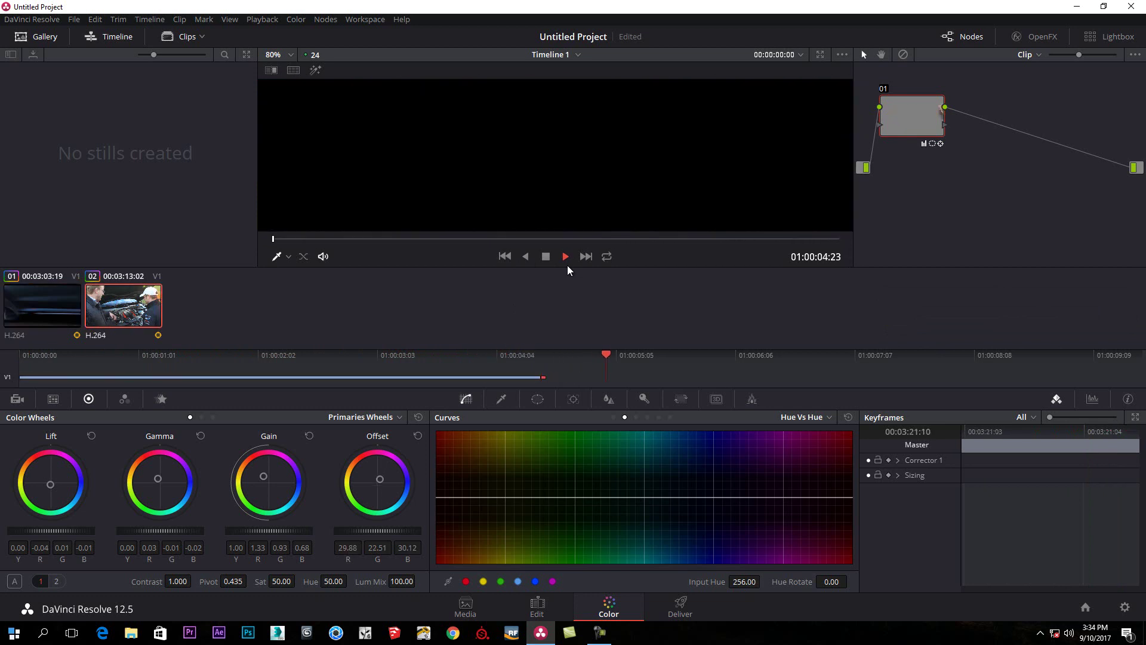
{"action": "left_click", "coordinate": [545, 256]}
{"action": "left_click_drag", "start_coordinate": [677, 355], "coordinate": [24, 370]}
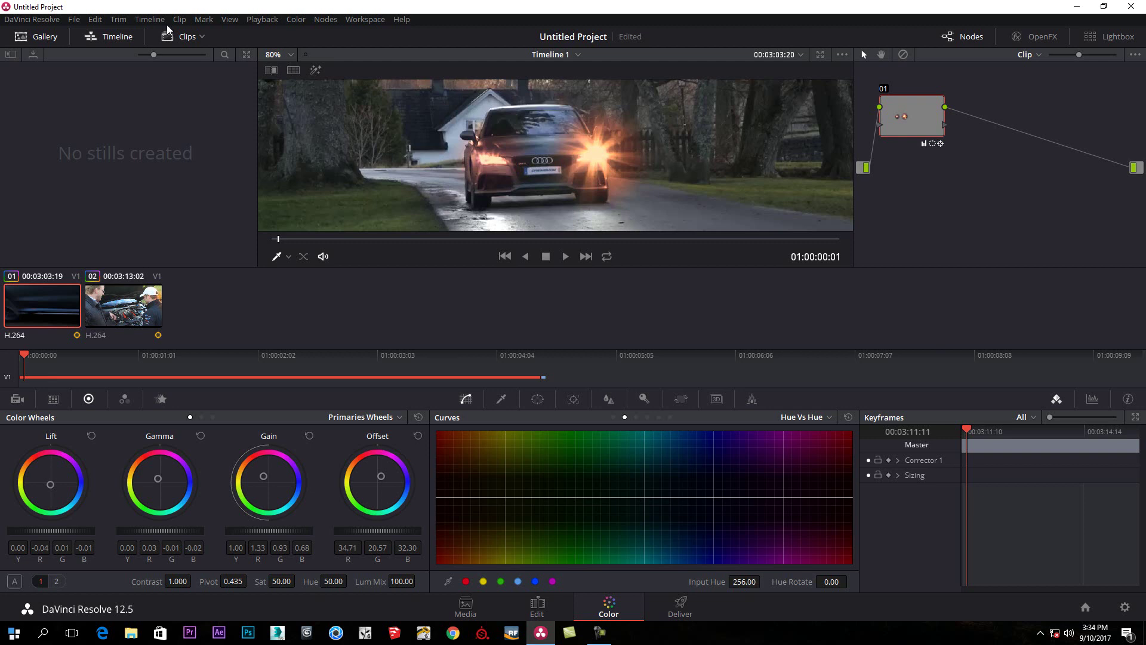
{"action": "left_click", "coordinate": [149, 19]}
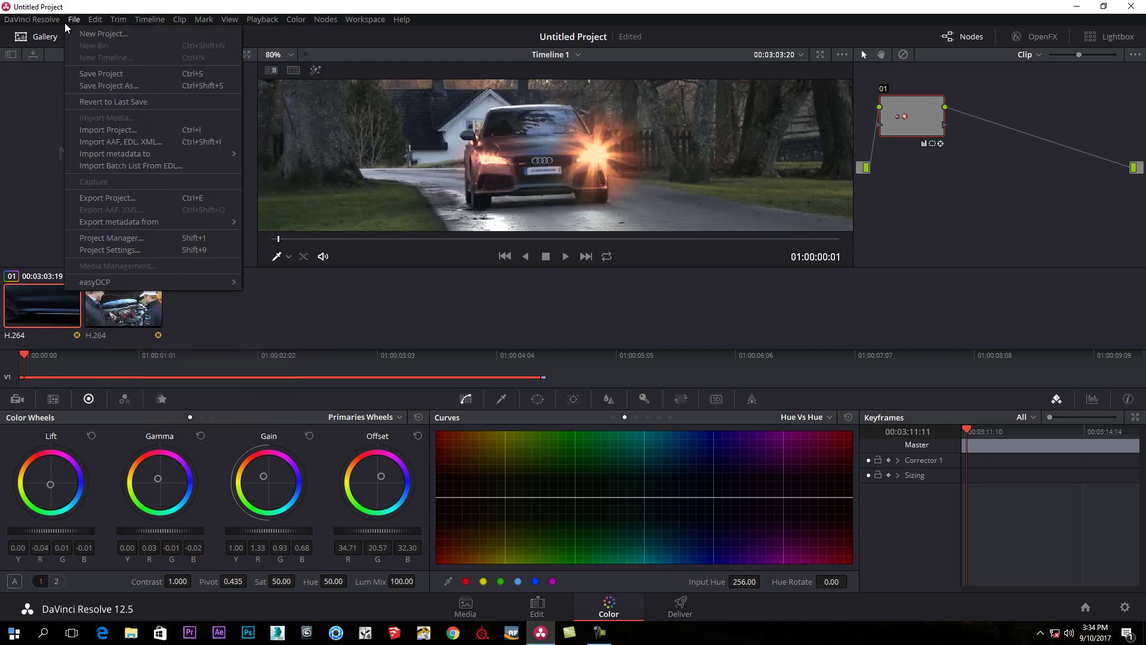
{"action": "mouse_move", "coordinate": [261, 24]}
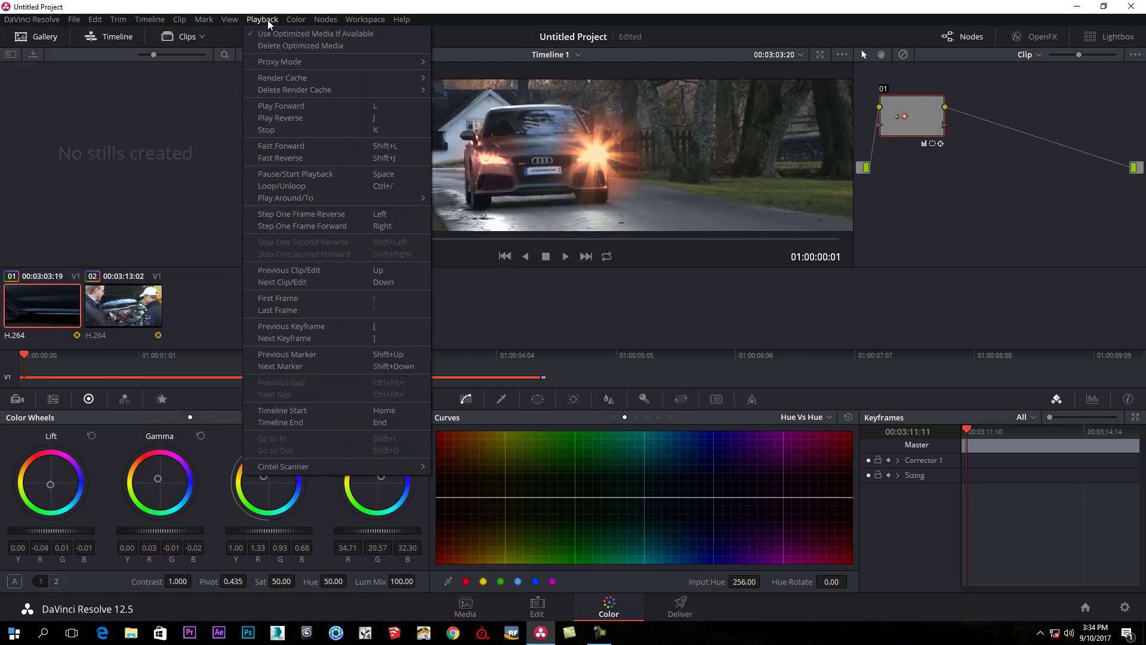
{"action": "mouse_move", "coordinate": [296, 19]}
{"action": "left_click", "coordinate": [47, 41]}
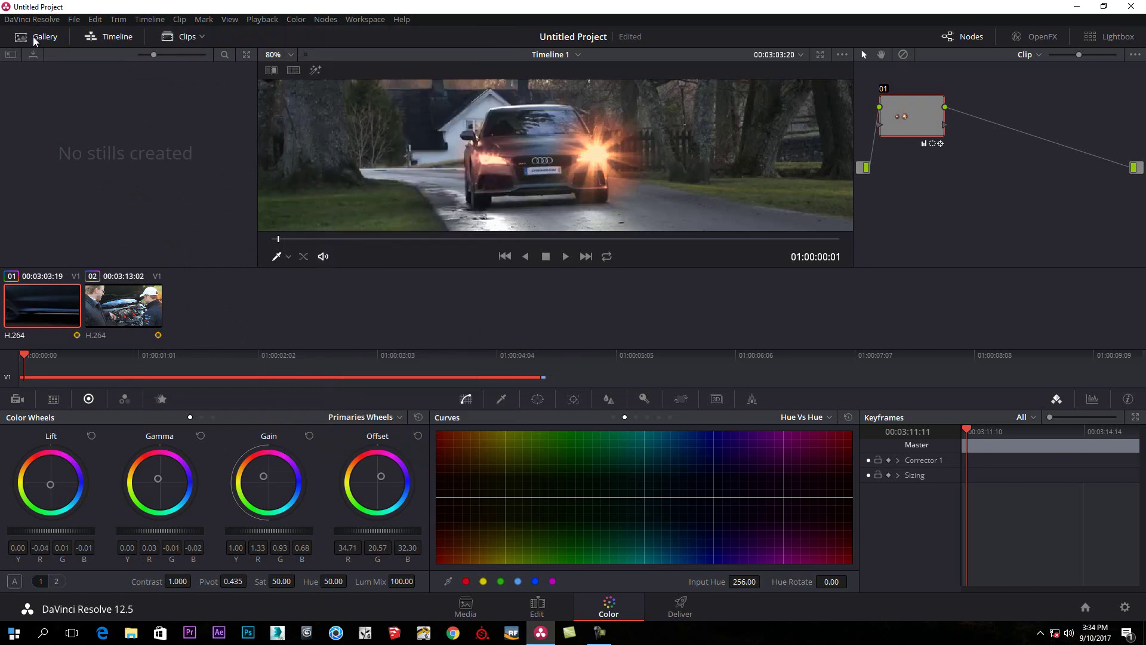
{"action": "left_click", "coordinate": [46, 40]}
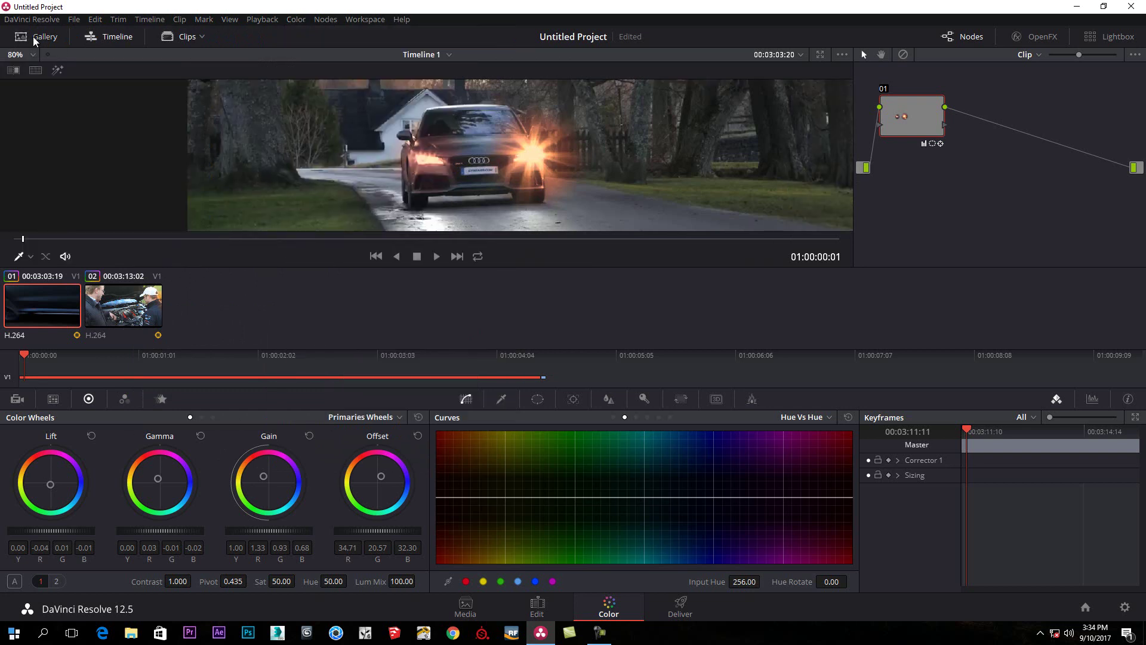
Open the Deliver page, look over the output formats, and choose the YouTube 1080p render preset
{"action": "left_click", "coordinate": [681, 617]}
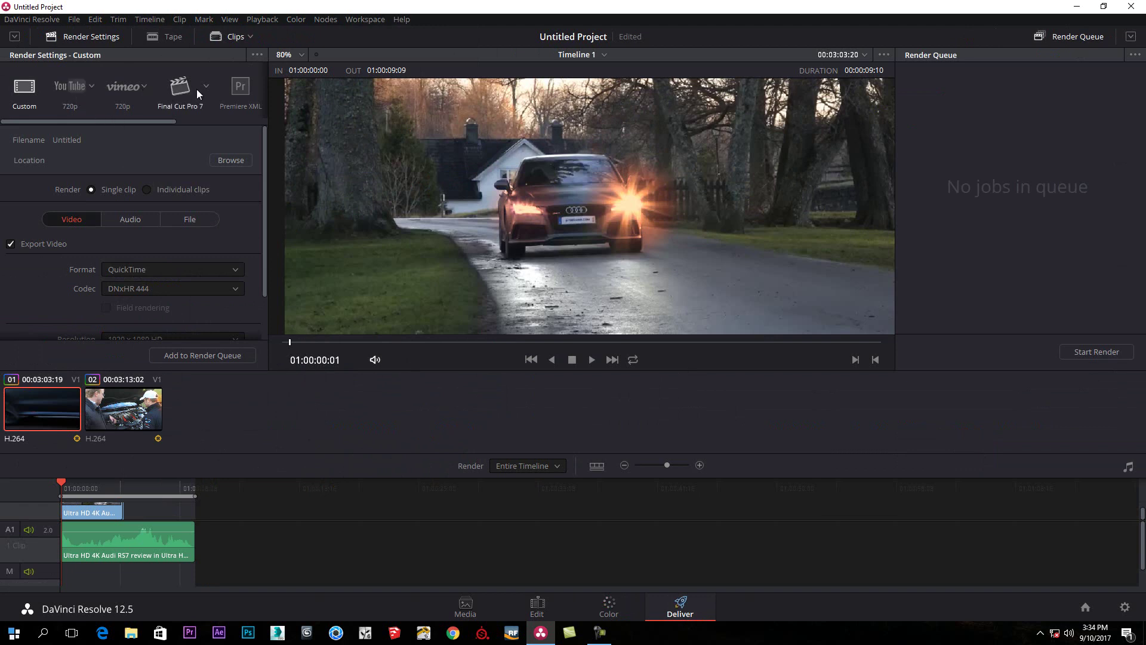
{"action": "left_click_drag", "start_coordinate": [166, 120], "coordinate": [63, 120]}
{"action": "left_click", "coordinate": [168, 271]}
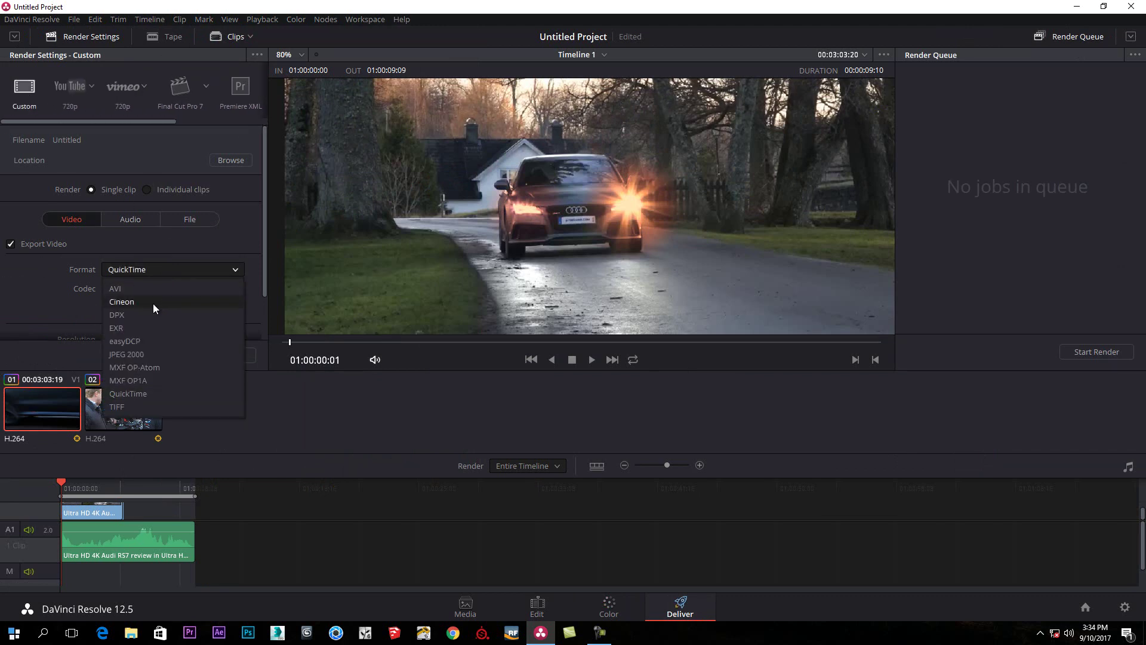
{"action": "left_click", "coordinate": [77, 102]}
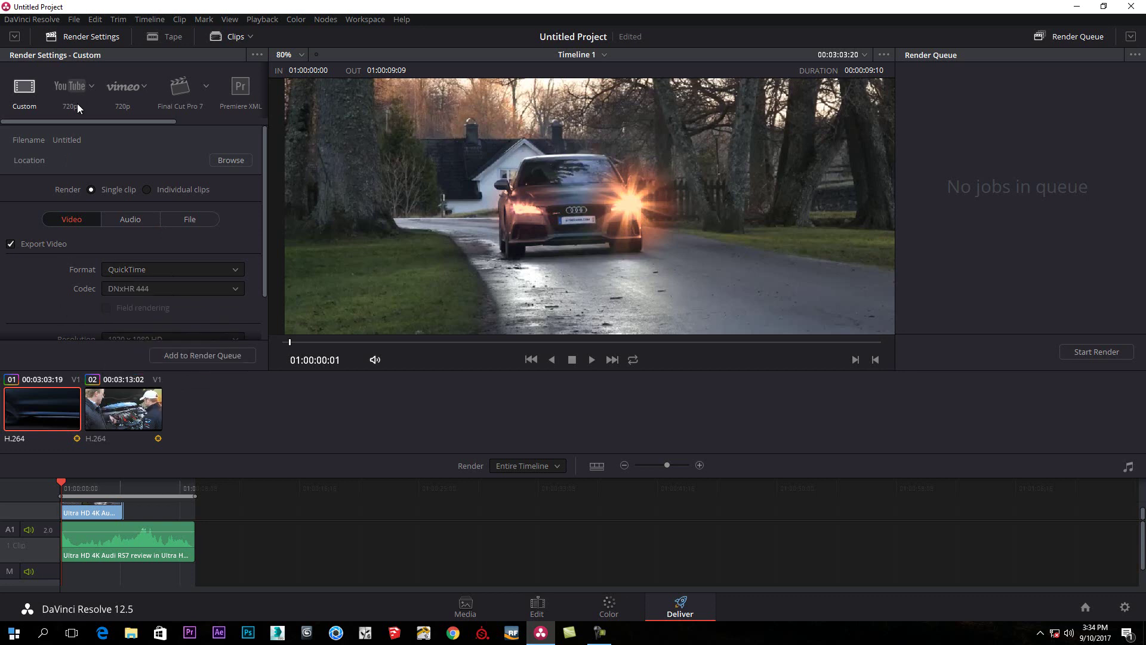
{"action": "left_click", "coordinate": [78, 92]}
{"action": "left_click", "coordinate": [92, 86]}
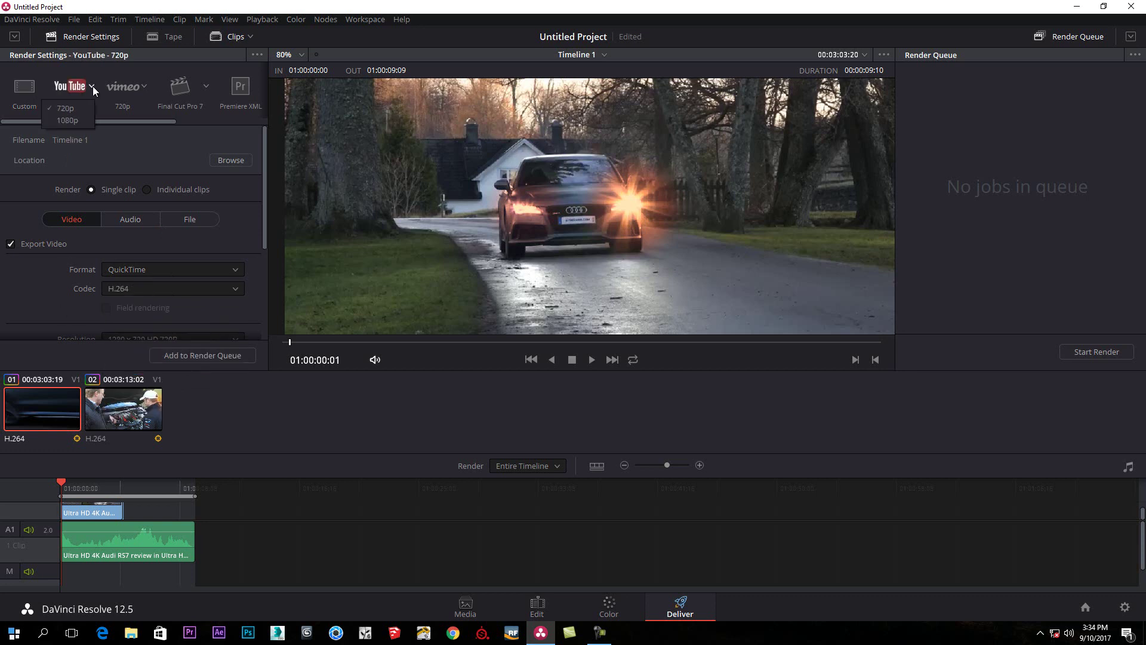
{"action": "left_click", "coordinate": [72, 123]}
{"action": "mouse_move", "coordinate": [263, 198]}
{"action": "left_mouse_down"}
{"action": "mouse_move", "coordinate": [264, 296]}
{"action": "mouse_move", "coordinate": [259, 207]}
{"action": "left_mouse_up"}
{"action": "scroll", "coordinate": [258, 205], "scroll_direction": "up", "scroll_amount": 1}
Set the render location to a new folder named nuwan3d inside C:\Users\PC\Videos
{"action": "left_click", "coordinate": [231, 160]}
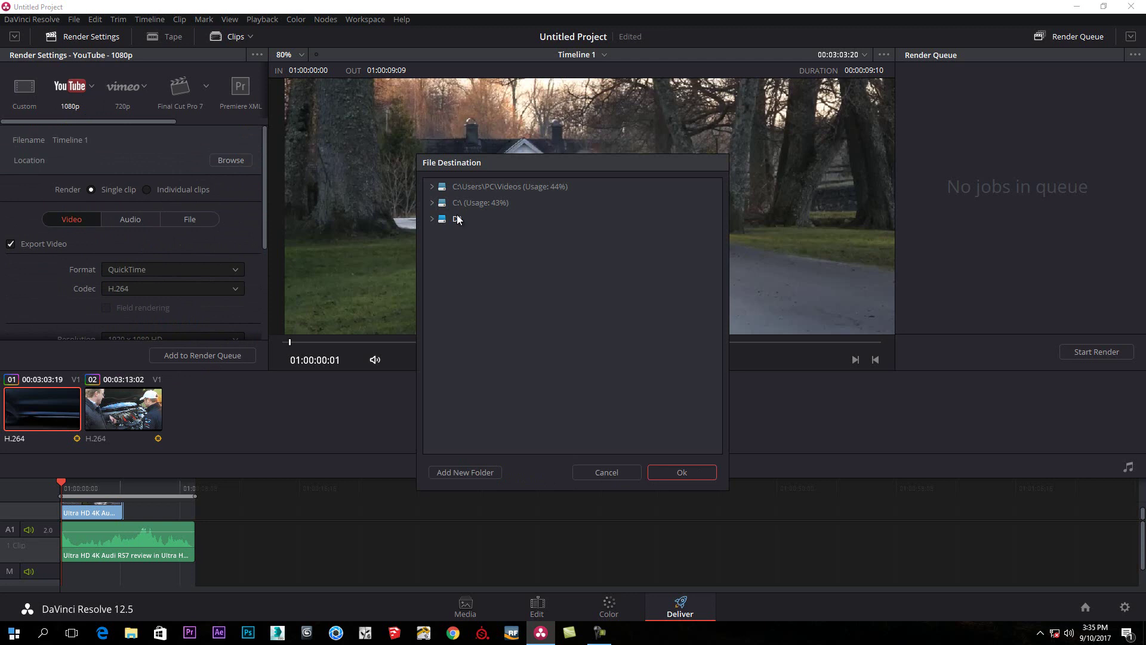
{"action": "left_click", "coordinate": [475, 202]}
{"action": "left_click", "coordinate": [436, 189]}
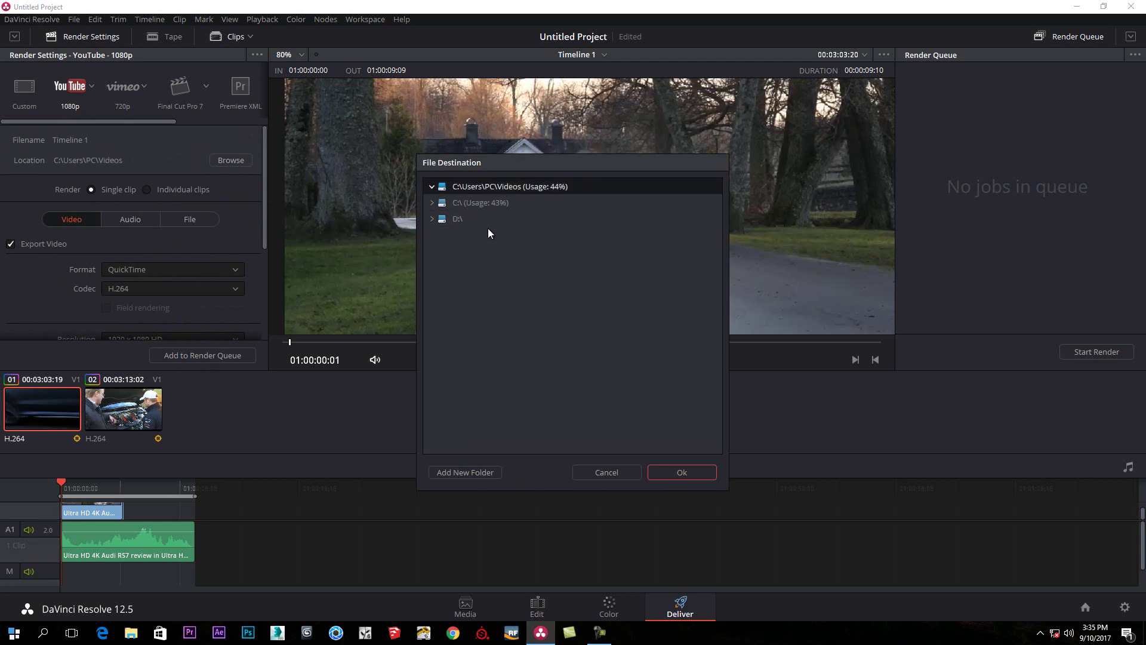
{"action": "left_click", "coordinate": [483, 476]}
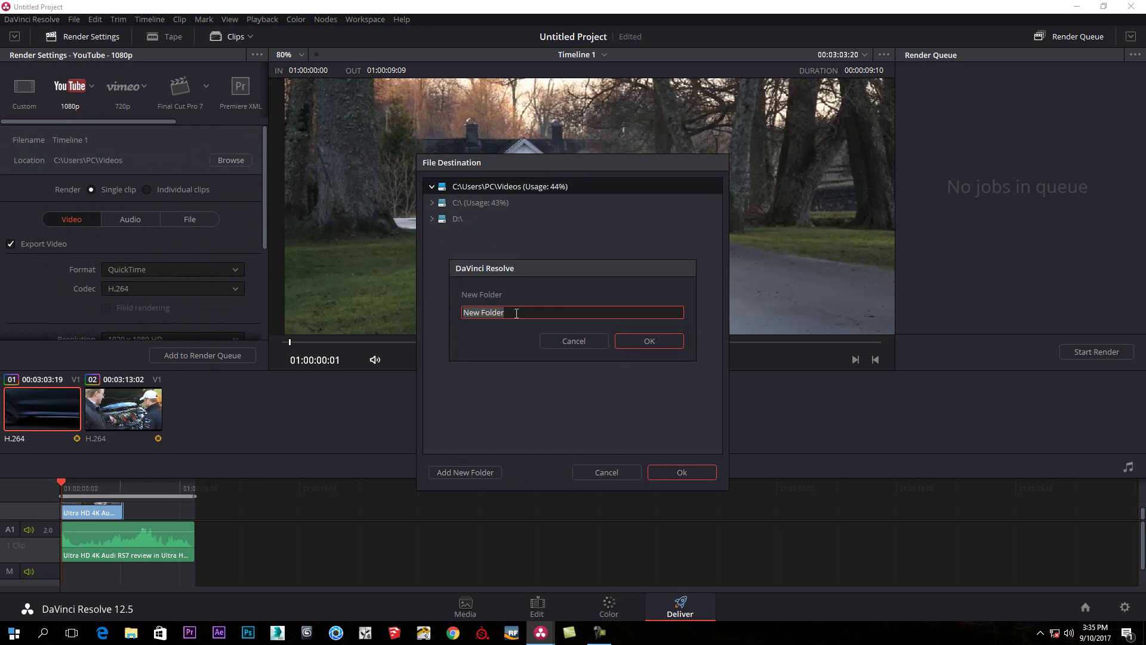
{"action": "type", "text": "nuwan3d"}
{"action": "left_click", "coordinate": [642, 341]}
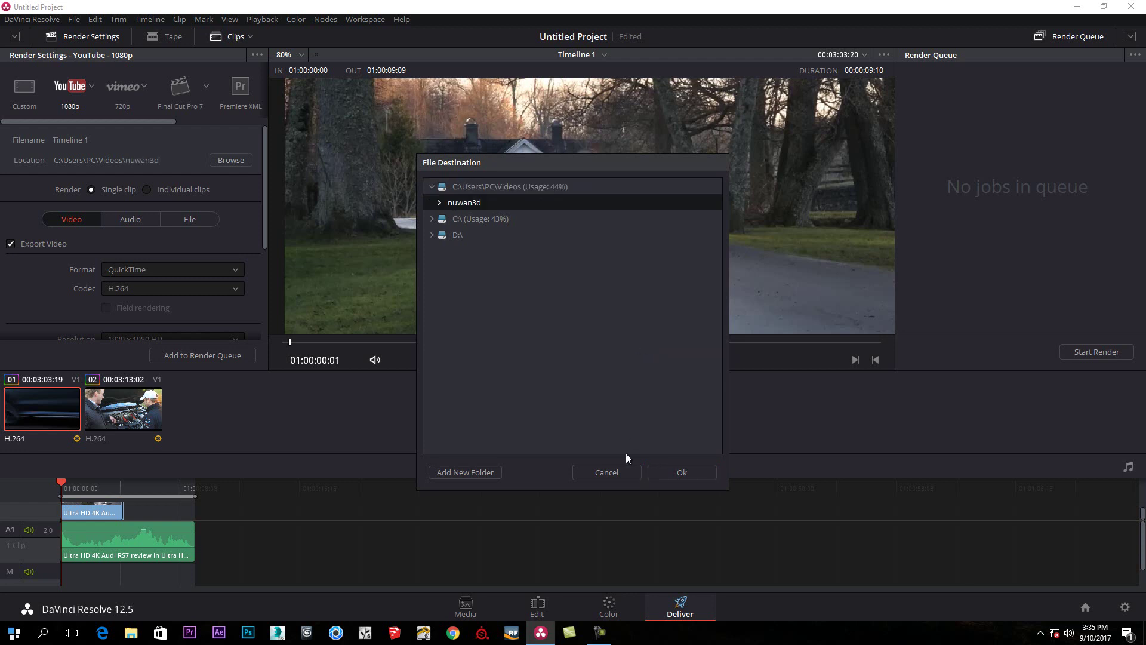
{"action": "left_click", "coordinate": [685, 477]}
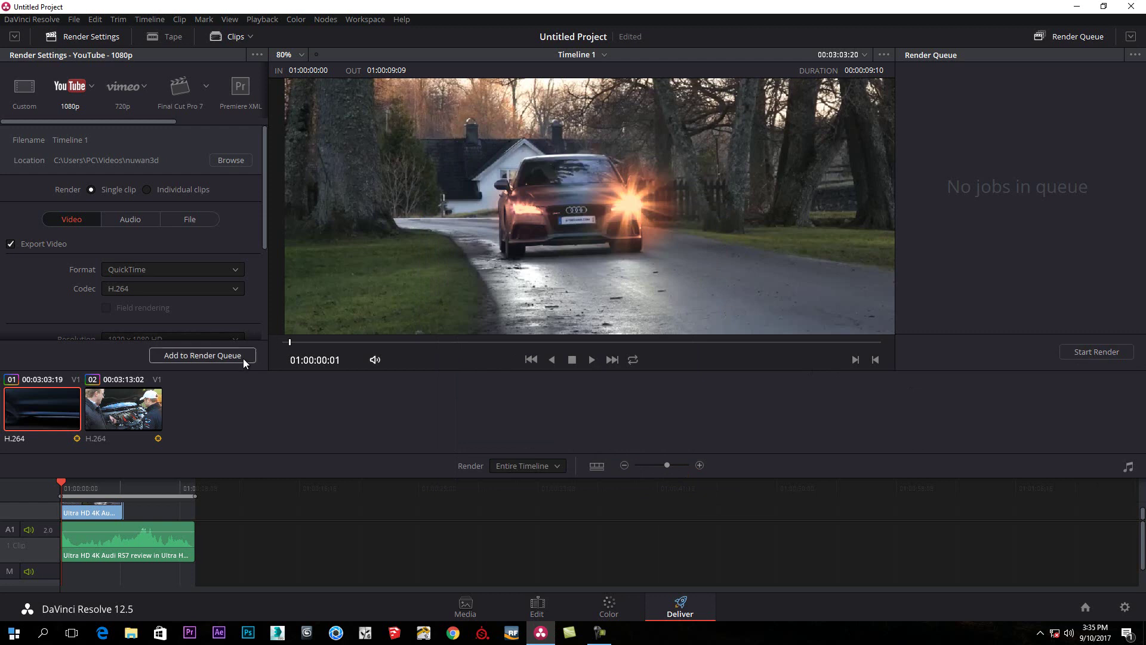
Add Timeline 1 to the render queue and start rendering the job
{"action": "left_click", "coordinate": [224, 356]}
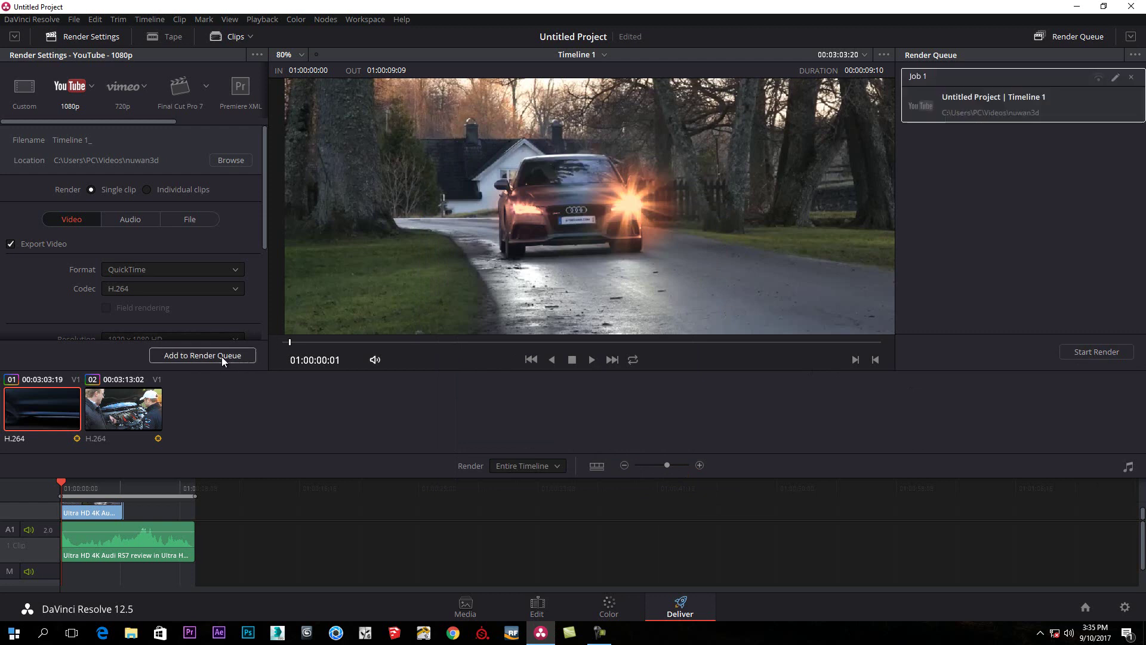
{"action": "left_click", "coordinate": [1091, 354]}
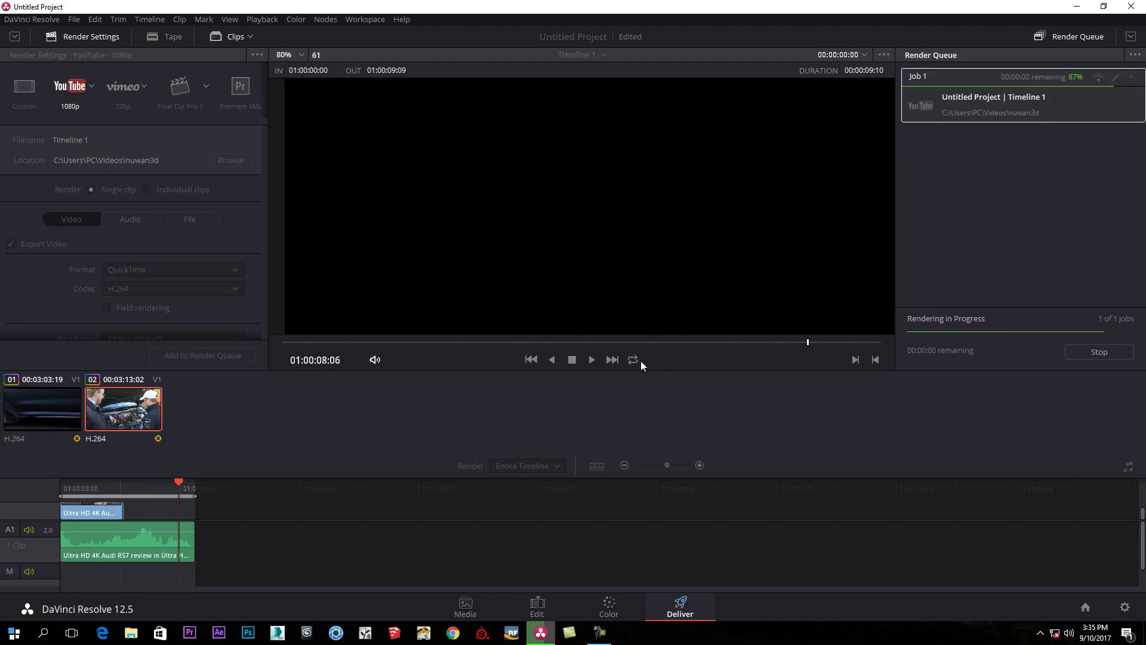
Close DaVinci Resolve and open the render folder C:\Users\PC\Videos\nuwan3d in File Explorer
{"action": "left_click", "coordinate": [1141, 6]}
{"action": "left_click", "coordinate": [523, 356]}
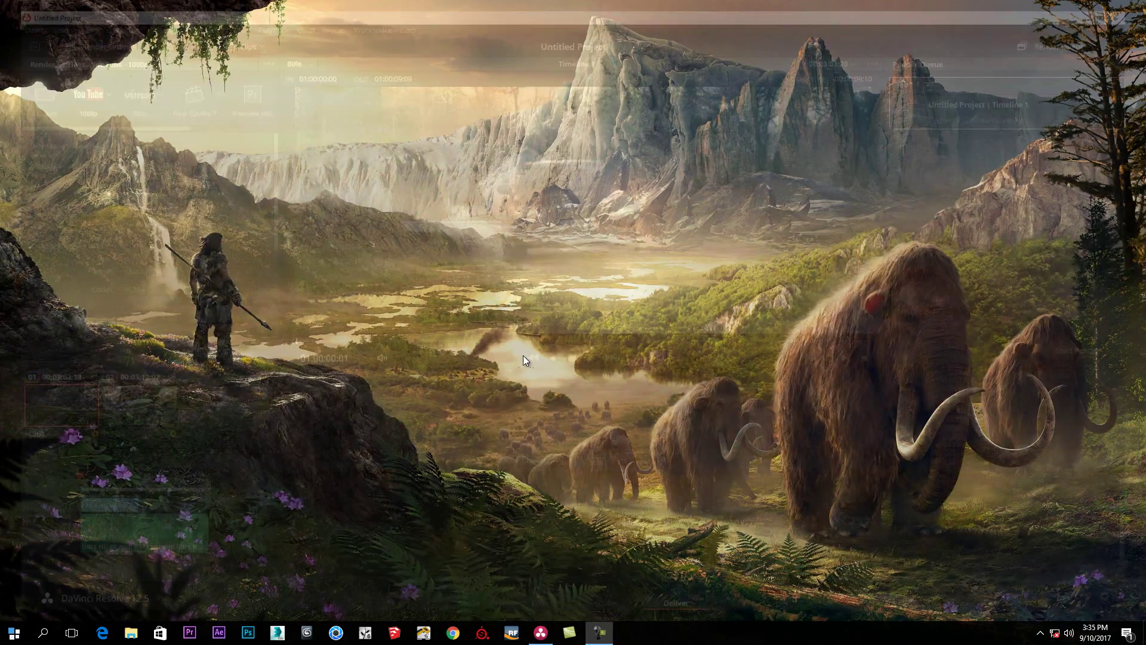
{"action": "left_click", "coordinate": [15, 635]}
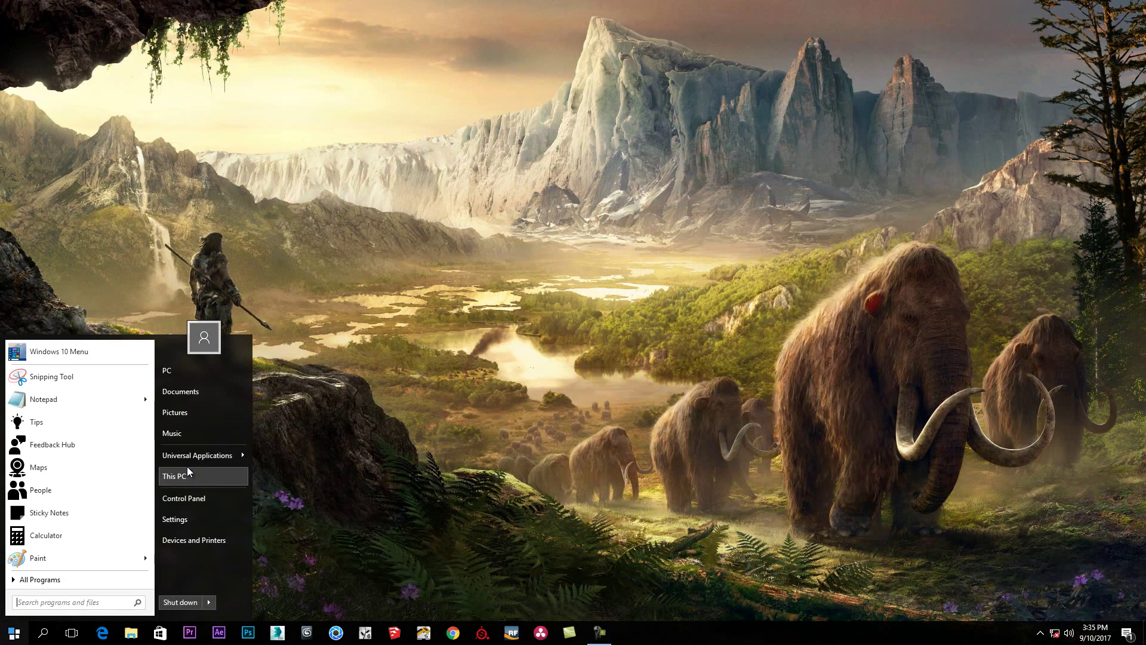
{"action": "left_click", "coordinate": [188, 474]}
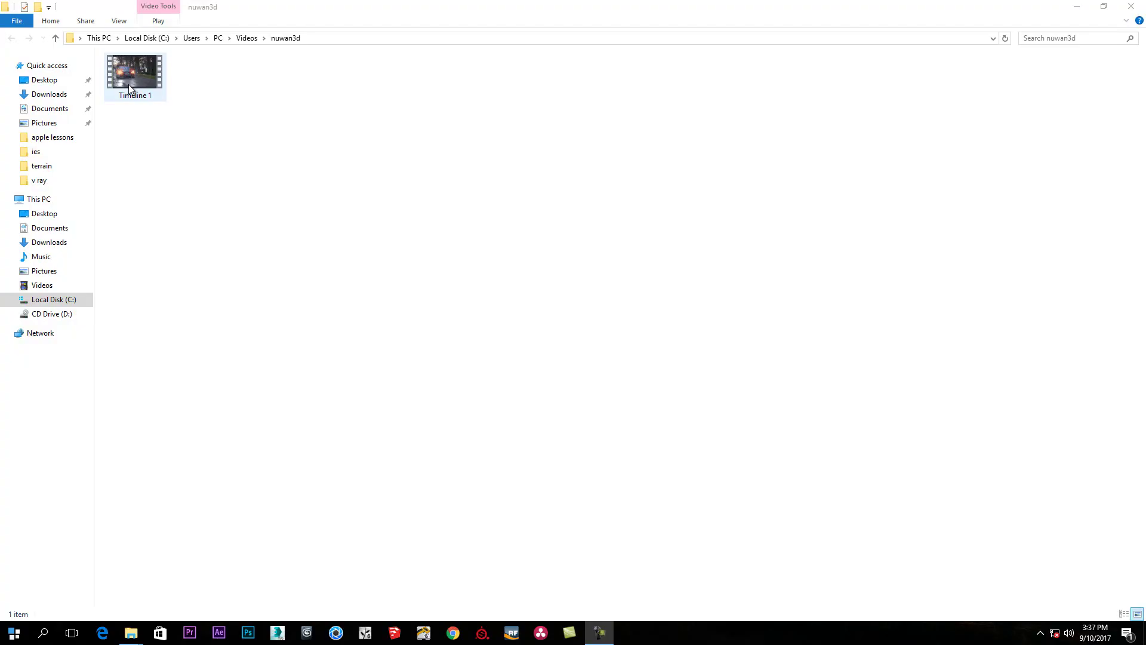
Open the rendered Timeline 1 video with Windows Media Player
{"action": "left_click", "coordinate": [127, 84]}
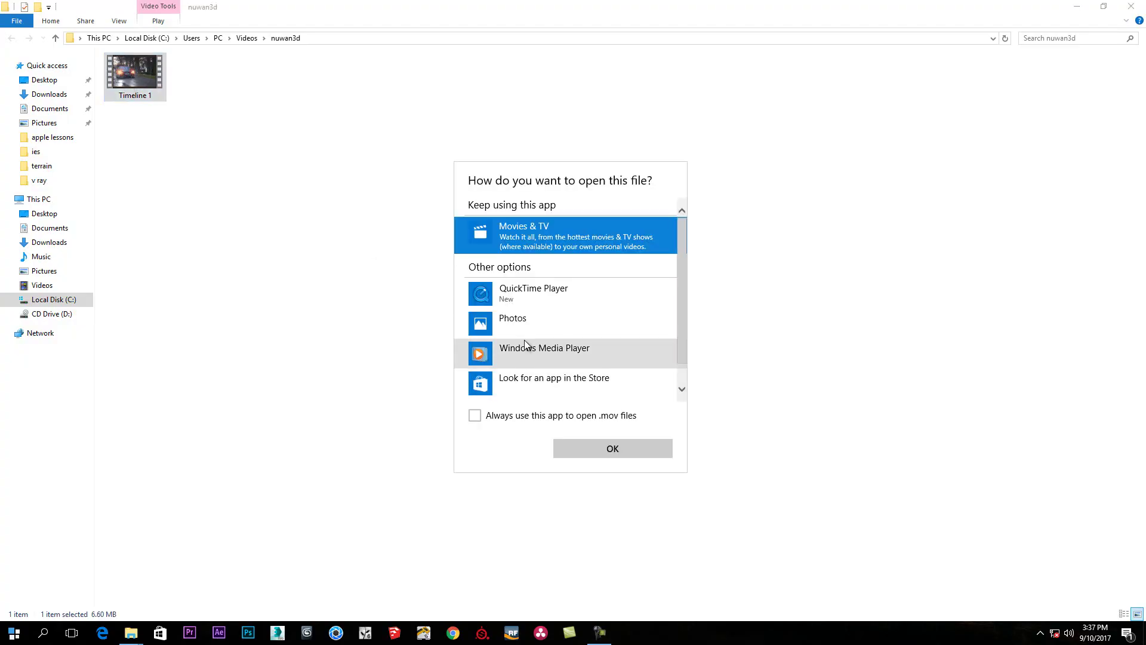
{"action": "left_click", "coordinate": [524, 295]}
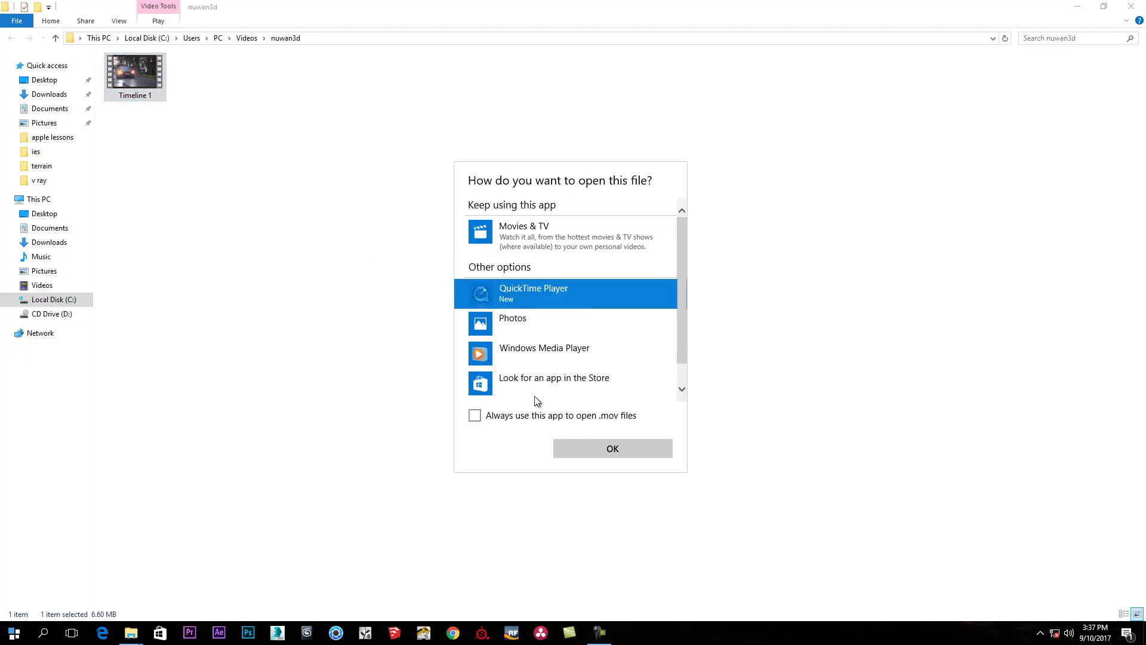
{"action": "left_click", "coordinate": [531, 352]}
{"action": "left_click", "coordinate": [613, 451]}
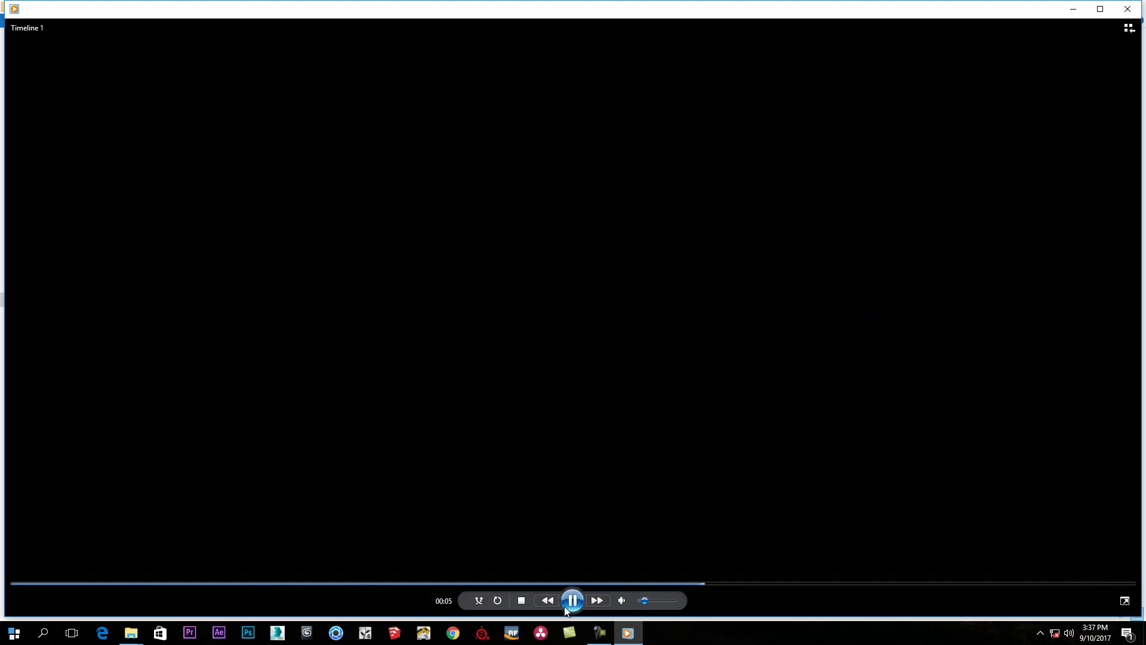
Stop the rendered video, replay it from the beginning to check the headlight effect, and close the player
{"action": "left_click", "coordinate": [521, 600]}
{"action": "left_click", "coordinate": [572, 600]}
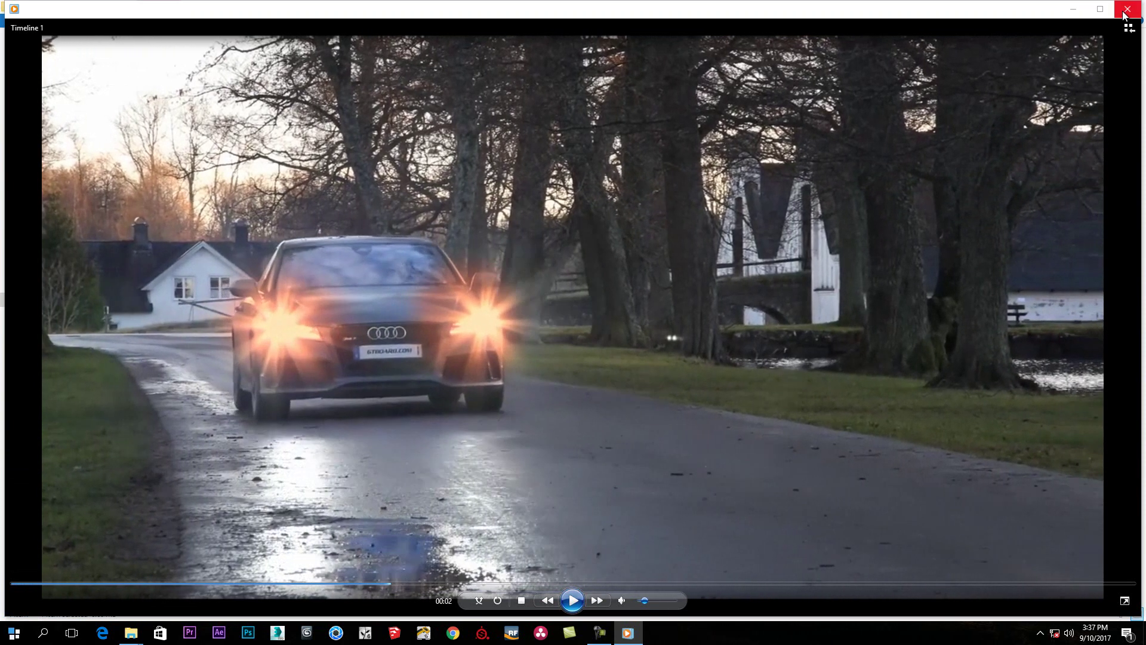
{"action": "left_click", "coordinate": [1127, 9]}
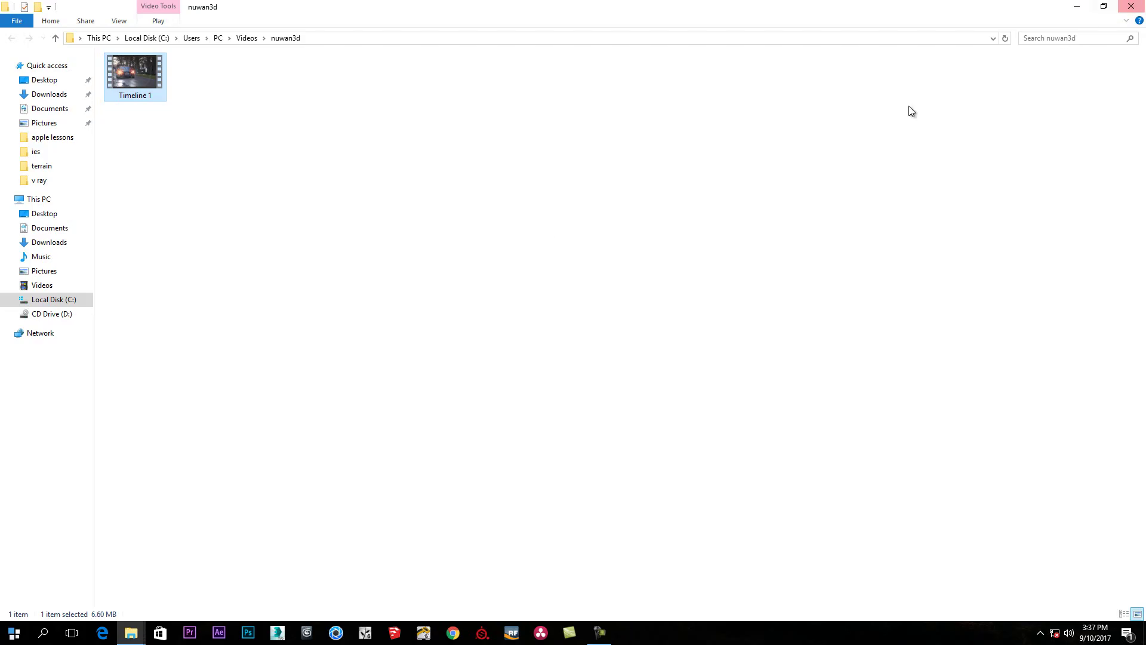
{"action": "right_click", "coordinate": [543, 228]}
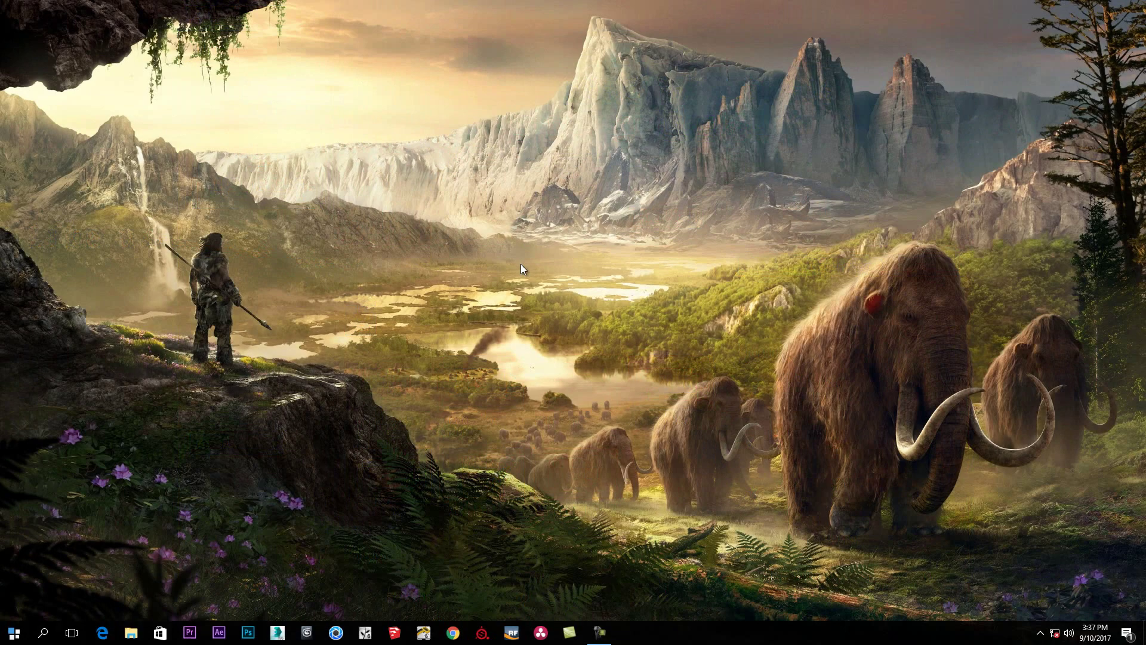
{"action": "right_click", "coordinate": [520, 264]}
{"action": "left_click", "coordinate": [534, 299]}
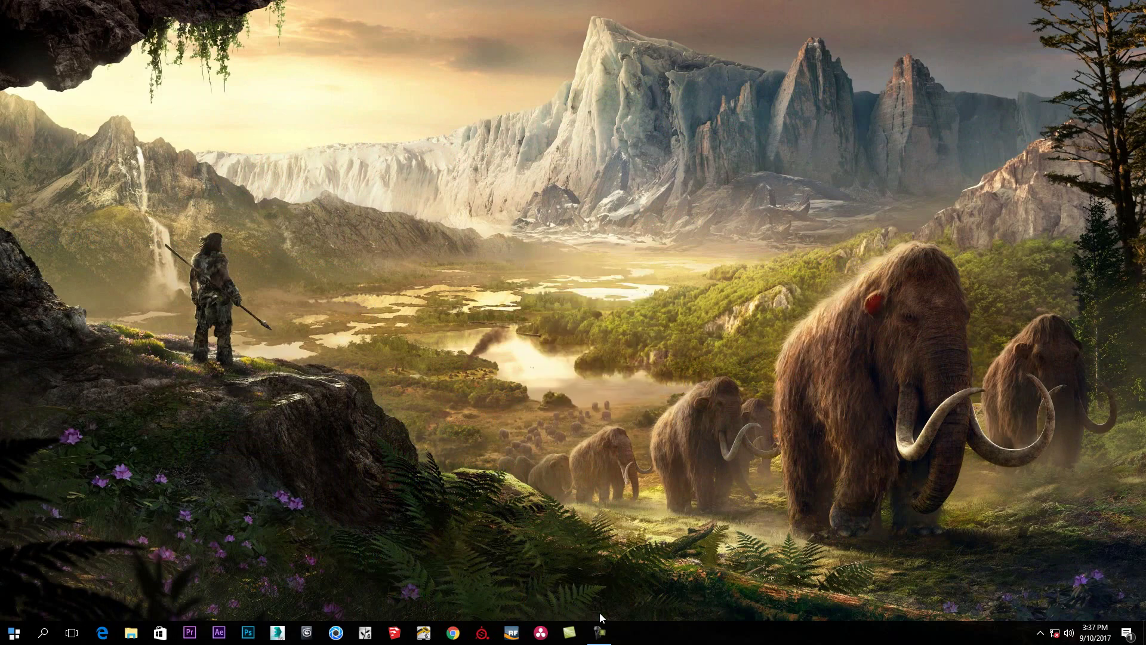